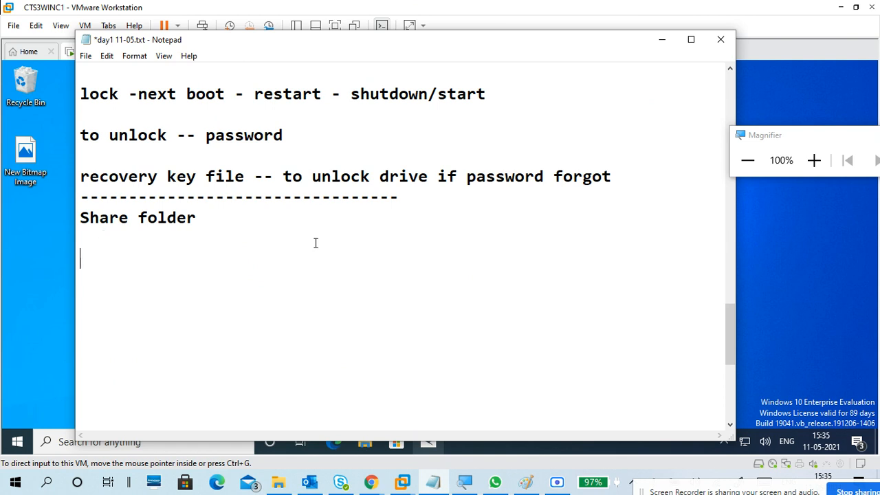
Bring the day1 notes back and type a c1 - c2 line under Share folder
left_click(662, 40)
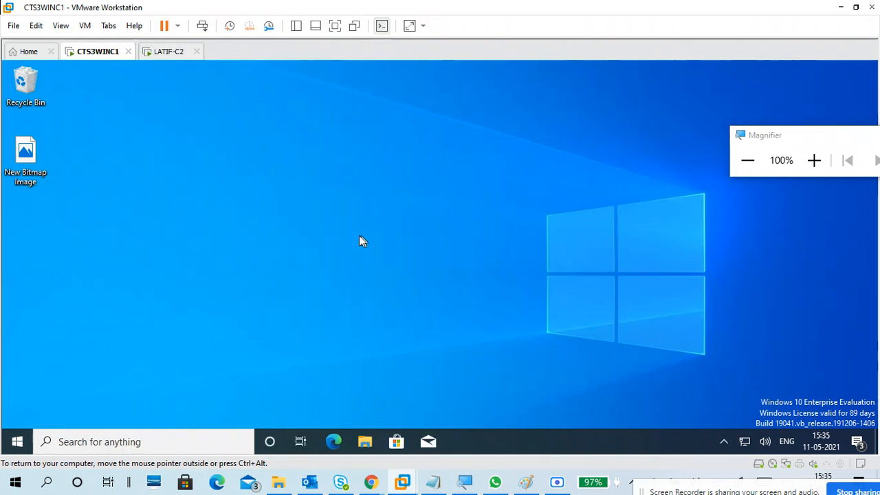
mouse_move(371, 483)
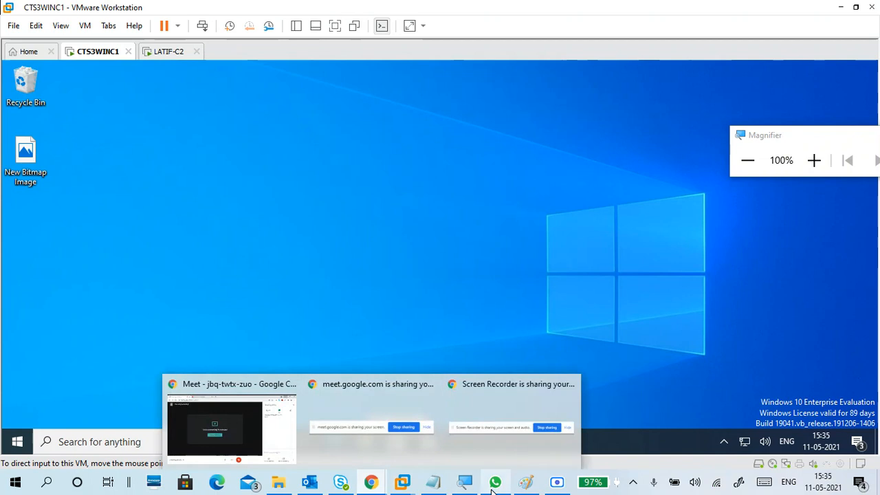
left_click(428, 442)
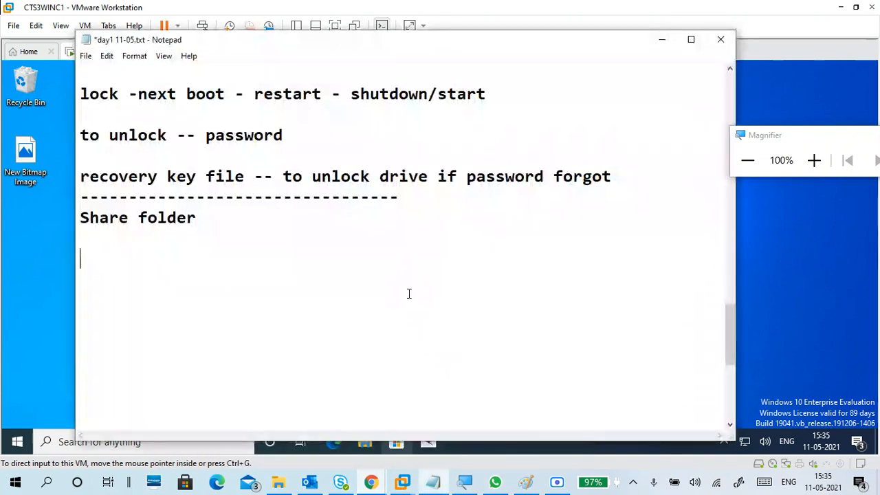
type("winc")
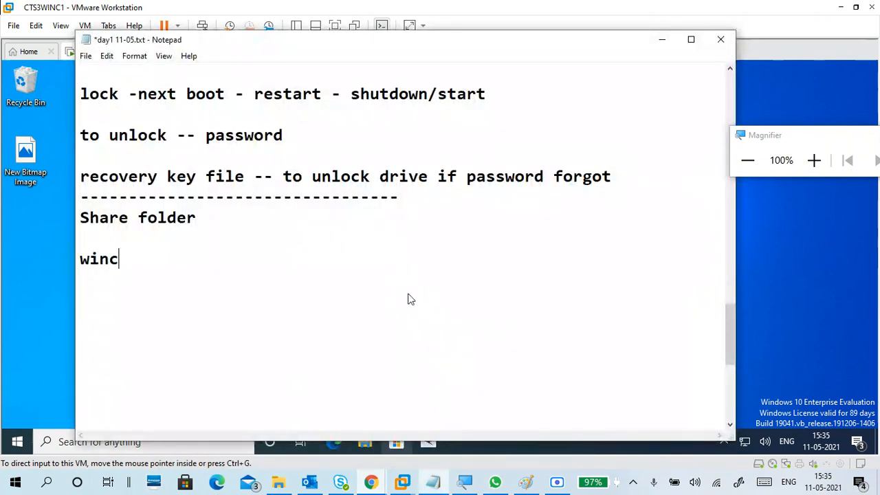
type("1 .. ")
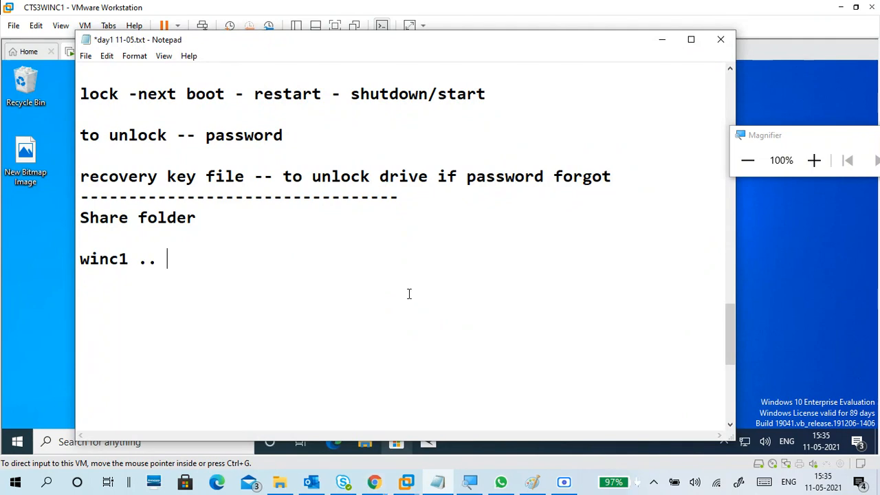
type("c2")
key("BackSpace")
left_click(188, 269)
key("Return")
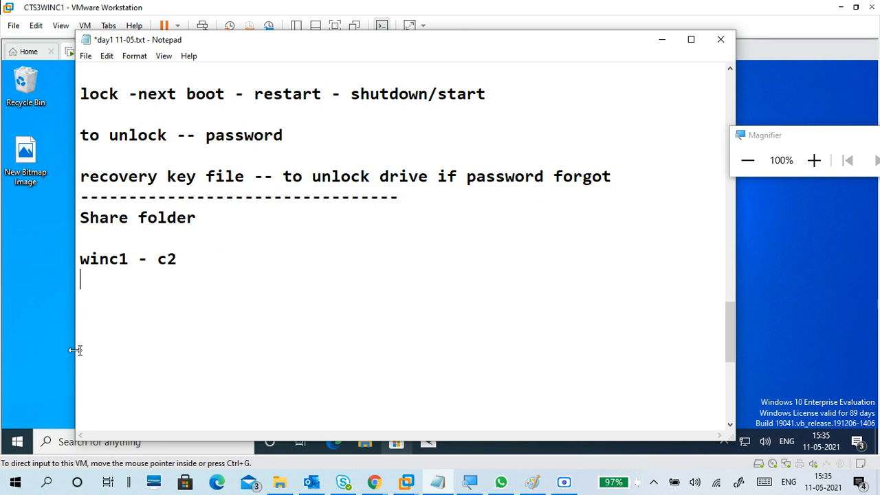
Trim the line to 'c1 - c2' and widen its spacing with Tabs
left_click(110, 262)
left_click_drag(110, 262, 76, 261)
key("BackSpace")
left_click(110, 262)
key("Tab")
key("Tab")
key("Tab")
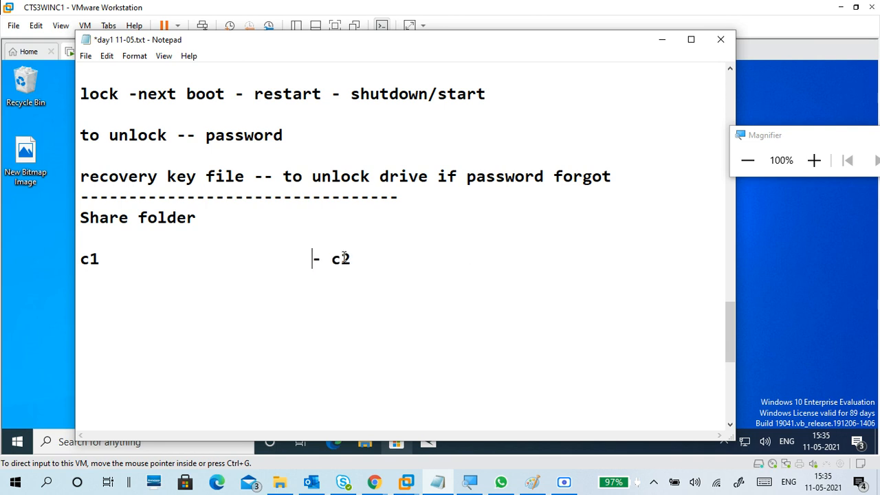
left_click(341, 260)
key("Tab")
left_click(332, 260)
key("Tab")
left_click(407, 262)
key("Delete")
Type 'data1' on the line beneath, followed by a Tab toward the c2 column
left_click(118, 284)
type("data1")
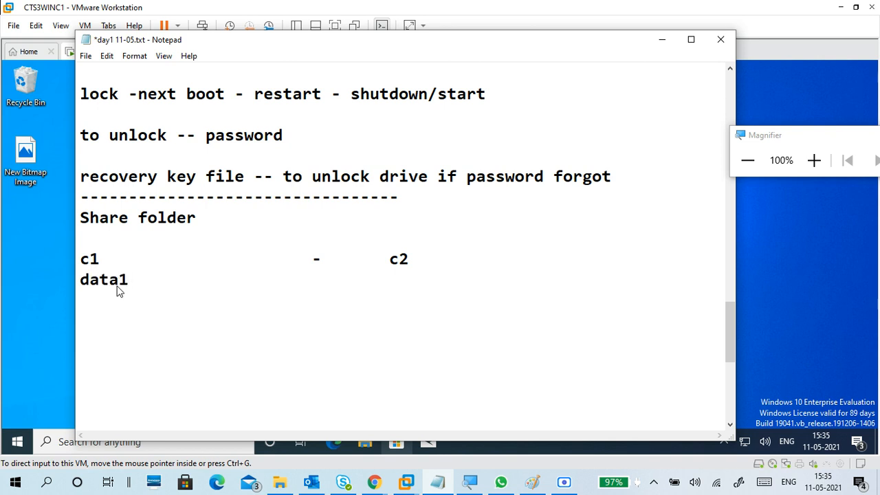
key("Tab")
key("Tab")
Prefix 'share --' to data1 and add 'access run \\c1-ipaddress' under the c2 column
left_click(80, 282)
type("share --")
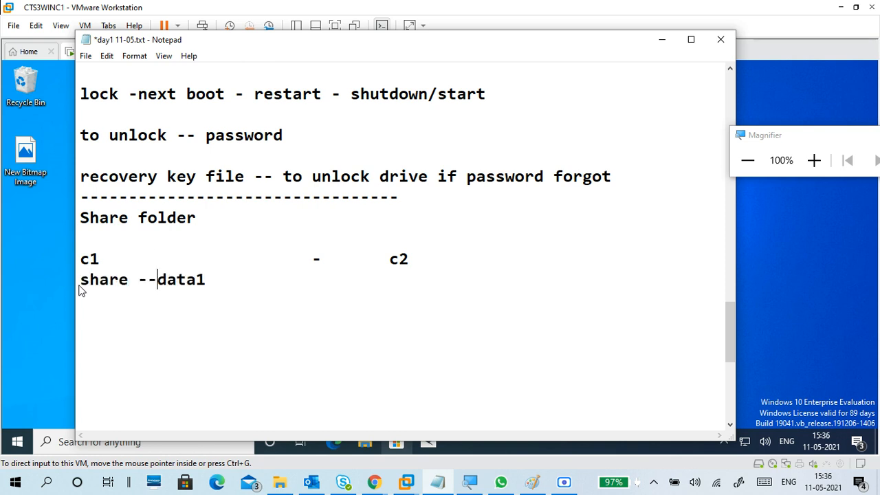
left_click(336, 280)
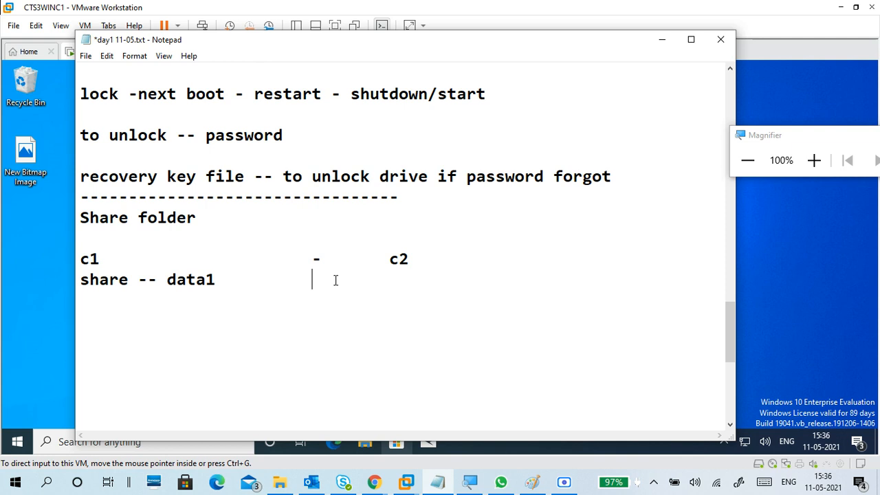
type("accr")
key("BackSpace")
type("ess")
type("run \\\\")
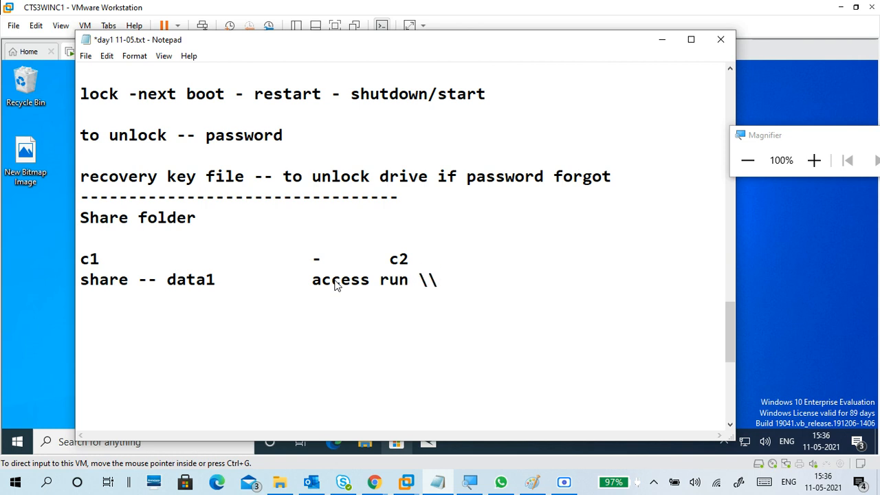
type("ipaddress")
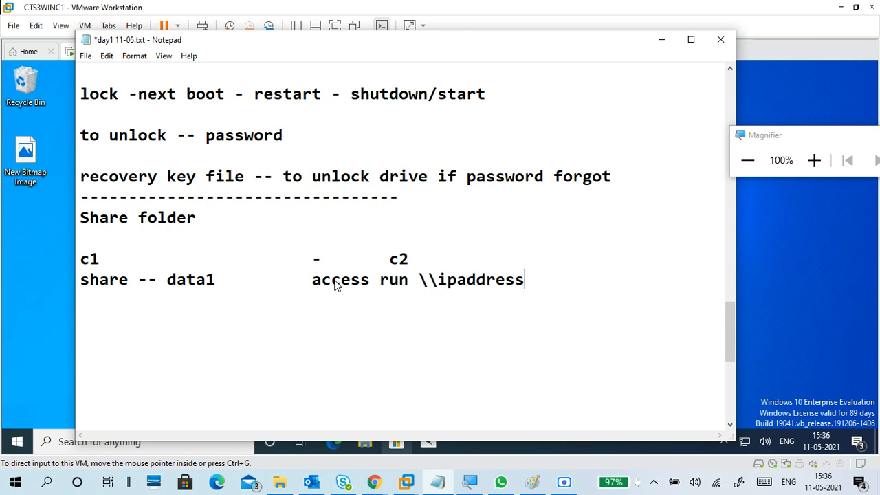
key("Left")
type("c1")
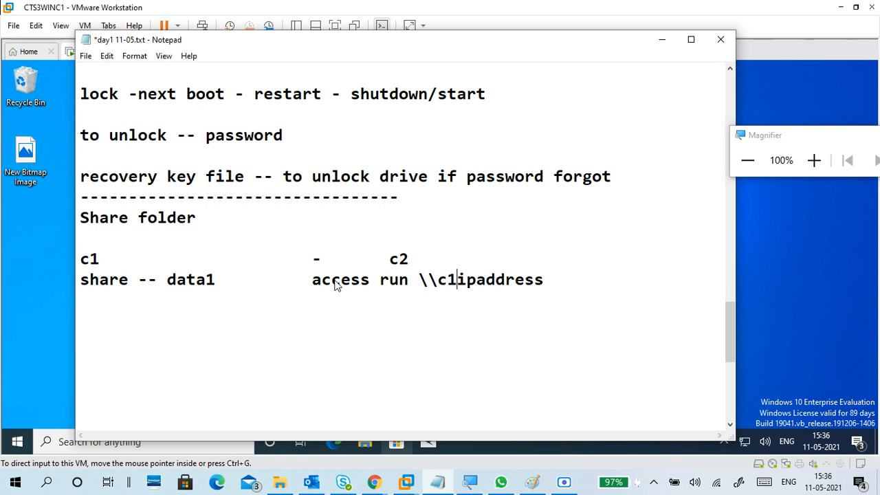
type("-")
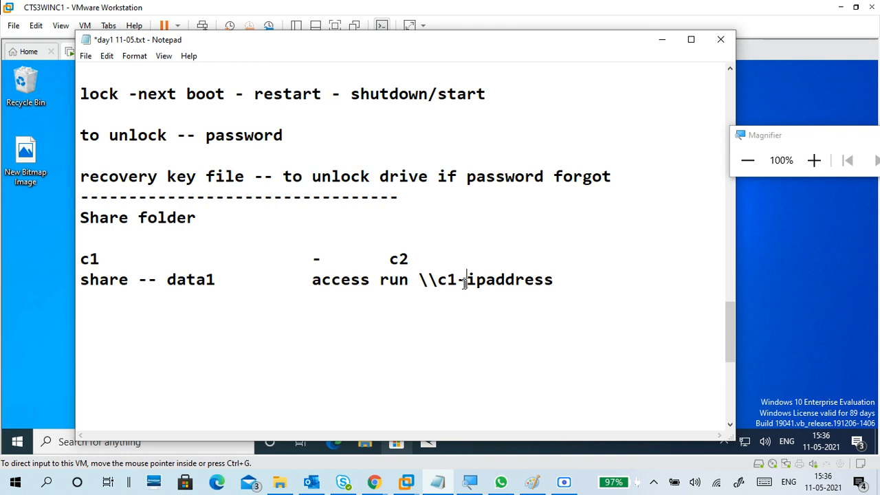
Add indented 'username' and 'password' lines below the run line
left_click(570, 286)
key("Return")
key("Tab")
type("username")
key("Return")
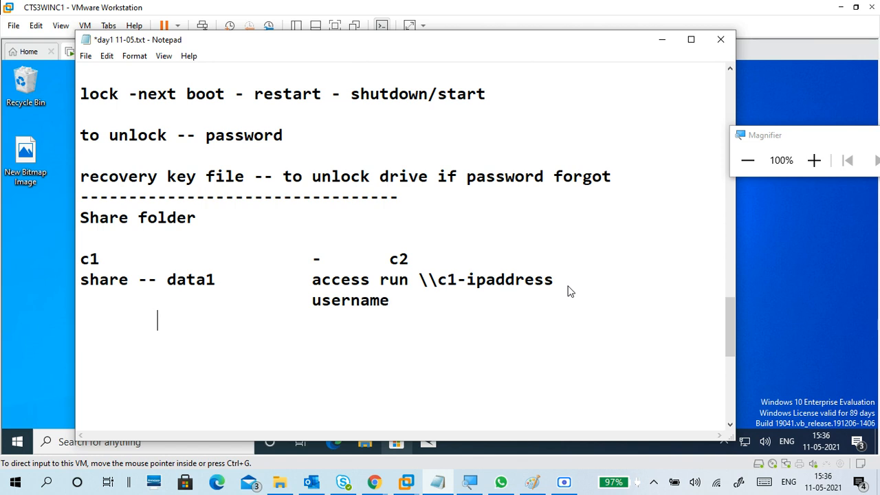
key("Tab")
type("password")
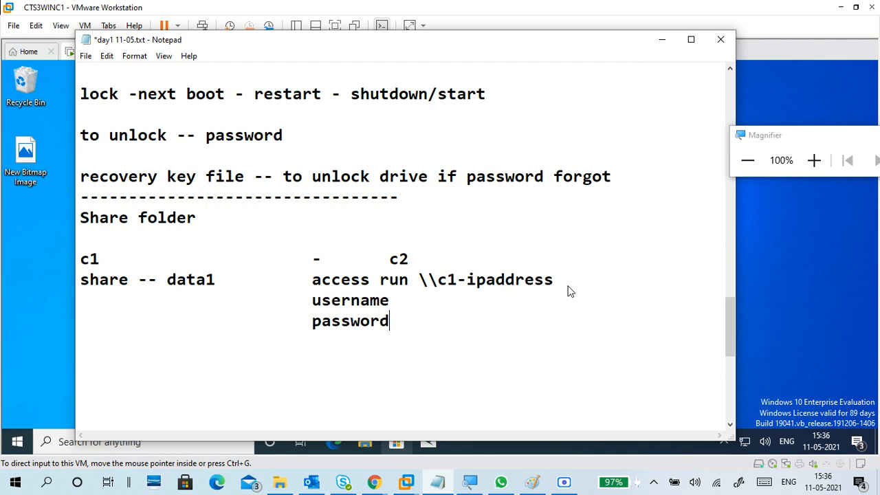
Label the lines as c1's and fill in c1's username and password values
left_click(410, 299)
type("c1")
key("BackSpace")
key("BackSpace")
key("BackSpace")
left_click(314, 303)
type("c1")
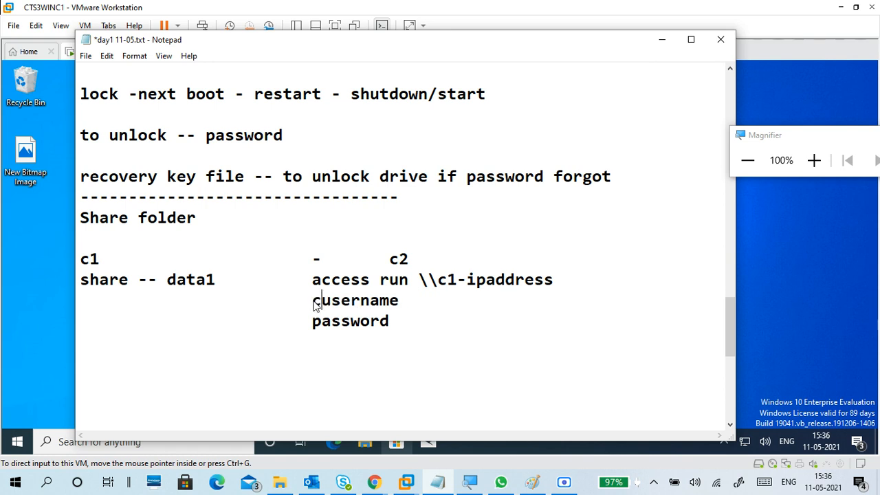
type("'")
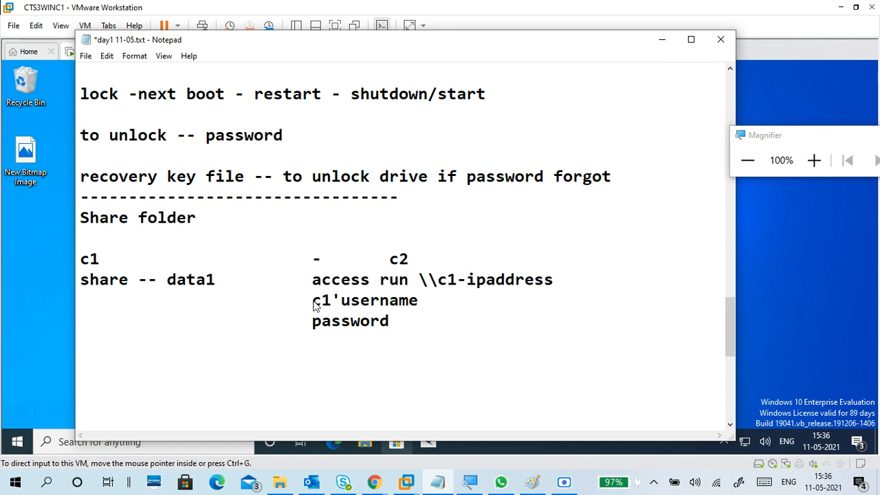
left_click(435, 302)
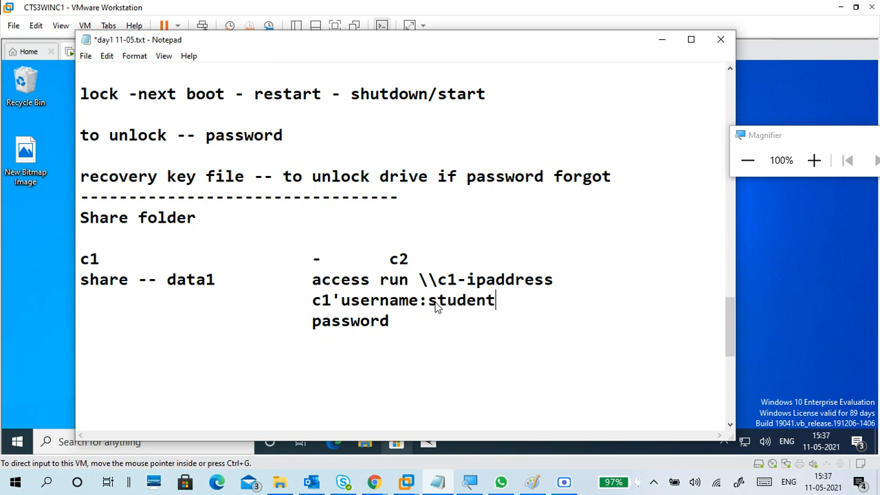
left_click(460, 325)
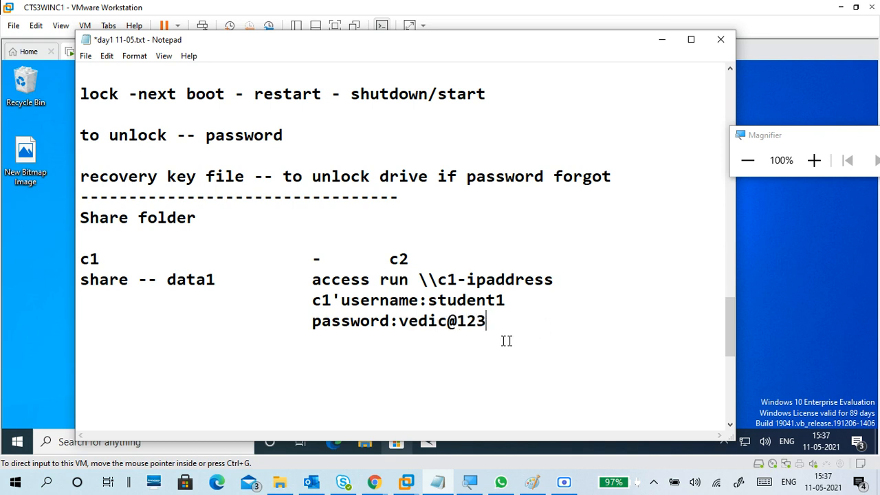
Highlight the share -- data1 and run \\c1-ipaddress lines to explain them
left_click(273, 326)
left_click_drag(81, 280, 218, 285)
left_click_drag(303, 282, 515, 284)
left_click(495, 340)
left_click_drag(370, 280, 562, 289)
left_click(553, 314)
Create a folder named data1 on the VM desktop and open it
left_click(663, 42)
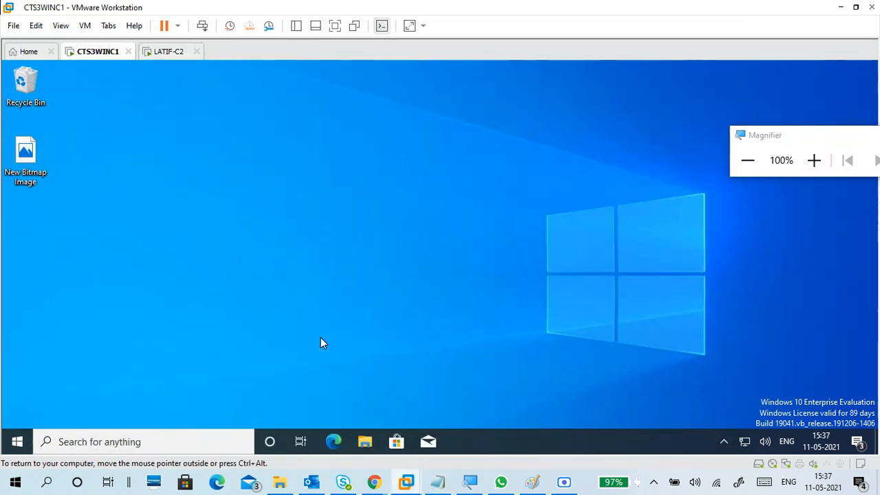
right_click(109, 217)
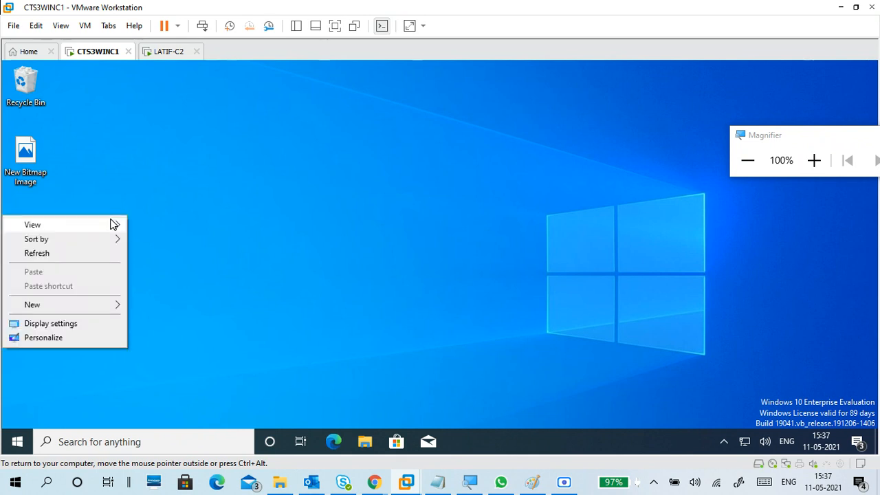
mouse_move(83, 310)
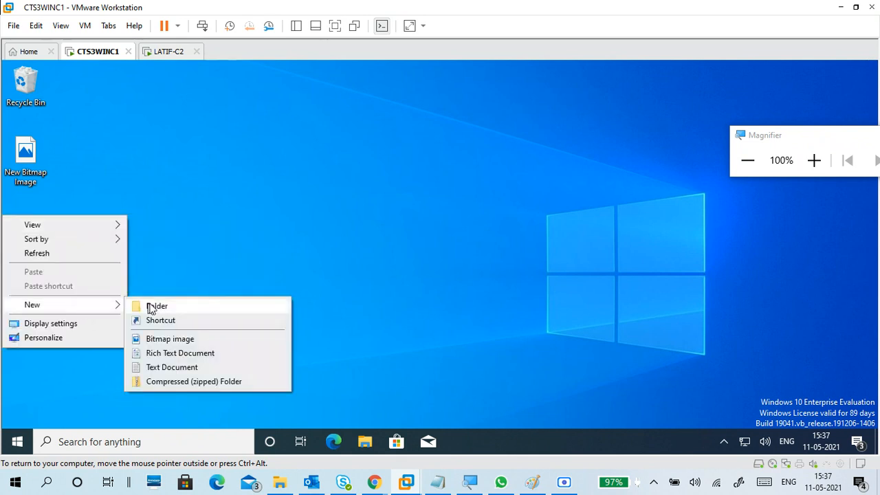
left_click(194, 306)
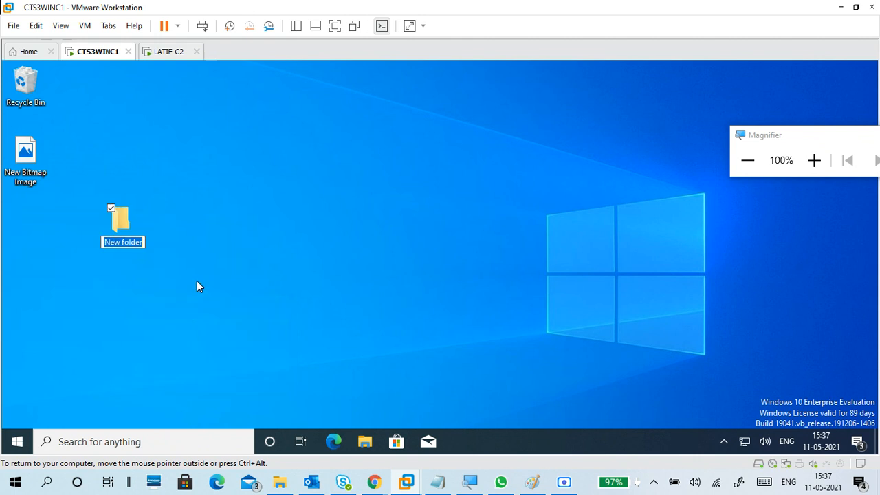
type("data1")
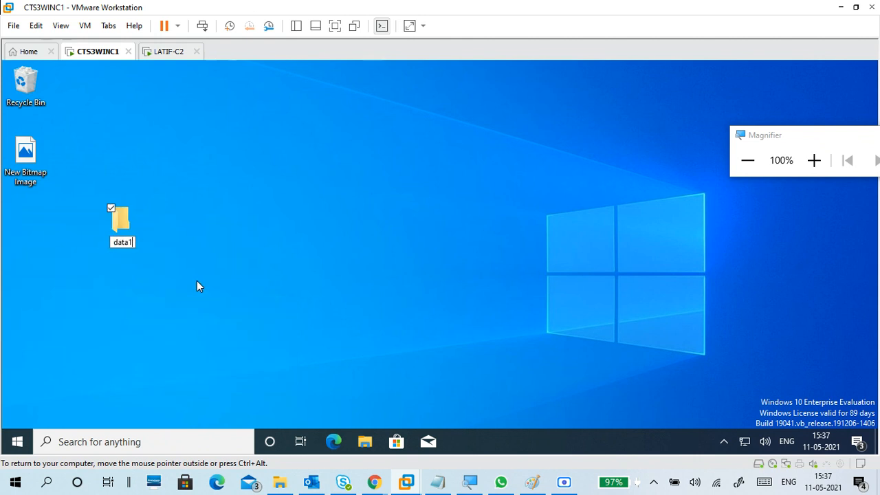
key("Return")
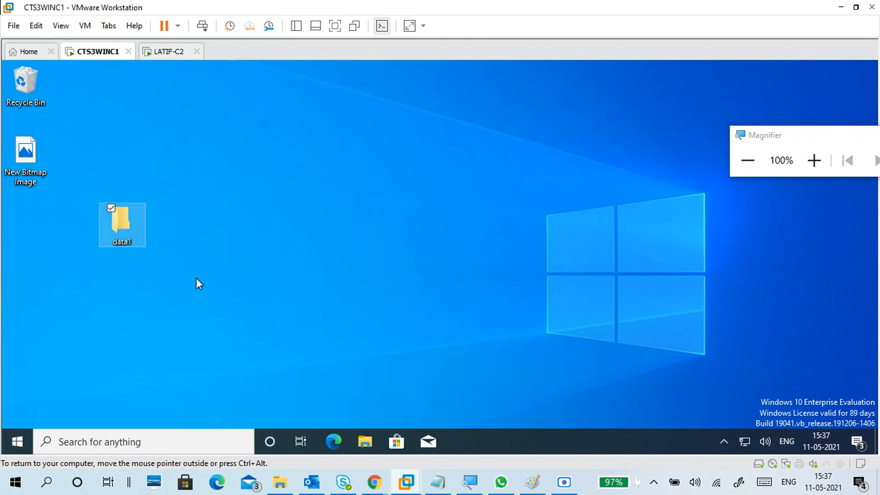
double_click(136, 226)
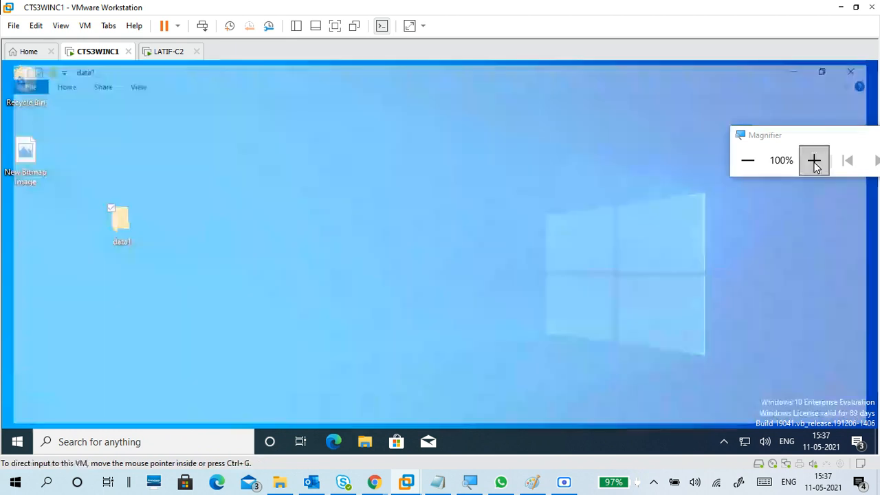
Create a new text document named f1 in data1
left_click(815, 160)
left_click(813, 162)
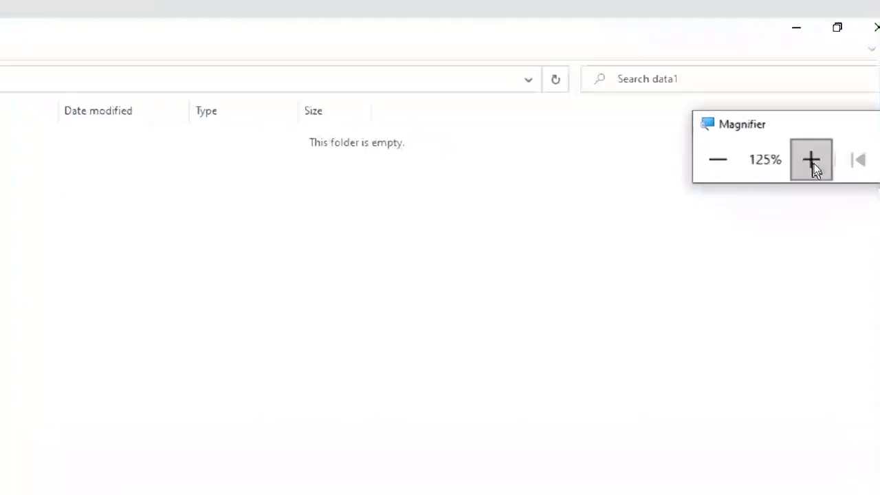
right_click(228, 205)
mouse_move(112, 431)
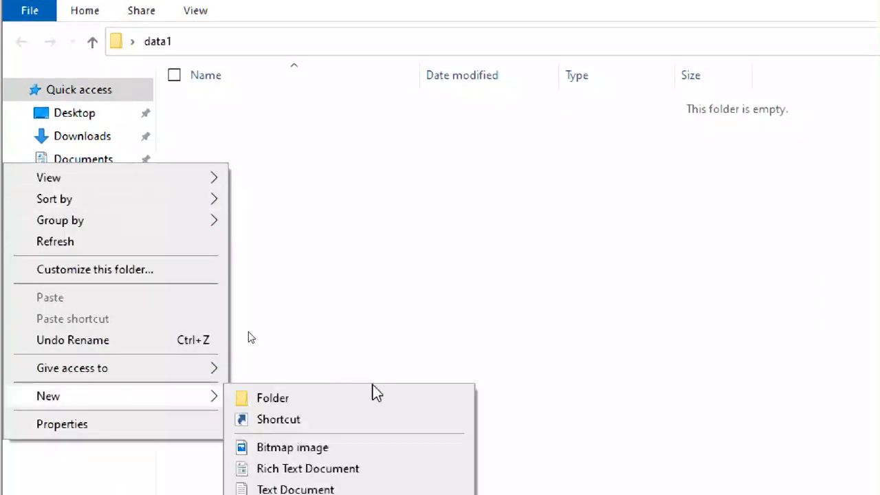
left_click(350, 431)
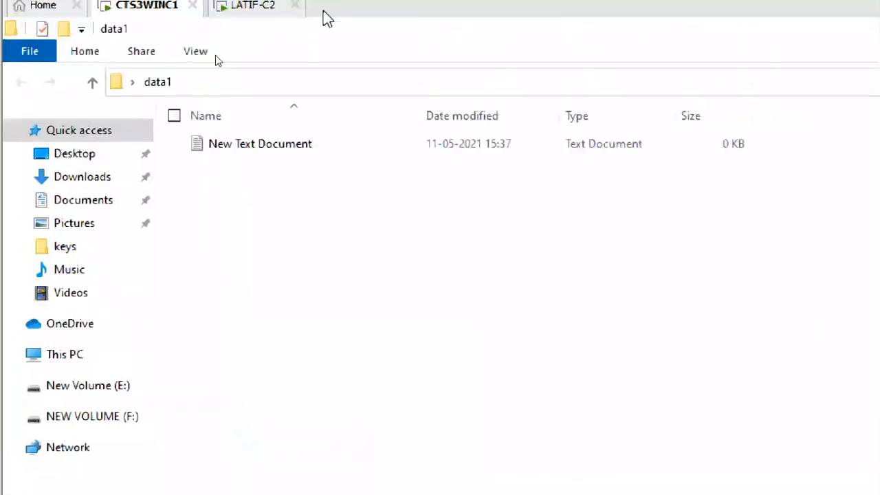
type("f1")
key("Return")
Add two more text documents, f2 and f3, then open f1 in Notepad
left_click(309, 237)
right_click(310, 236)
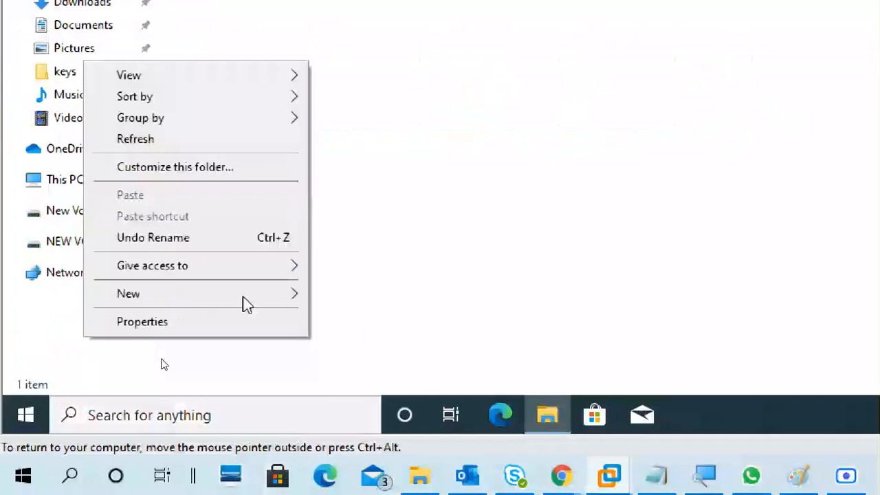
mouse_move(249, 304)
left_click(368, 389)
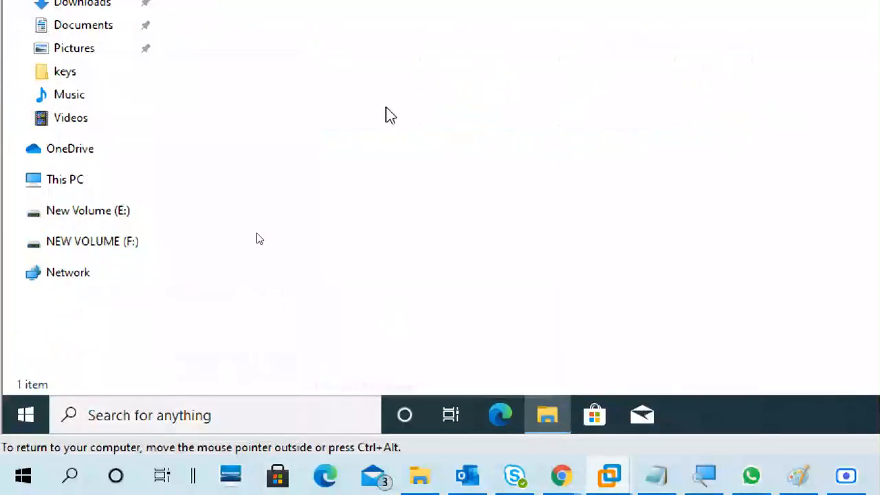
type("f2")
left_click(401, 254)
right_click(401, 249)
mouse_move(337, 479)
left_click(458, 494)
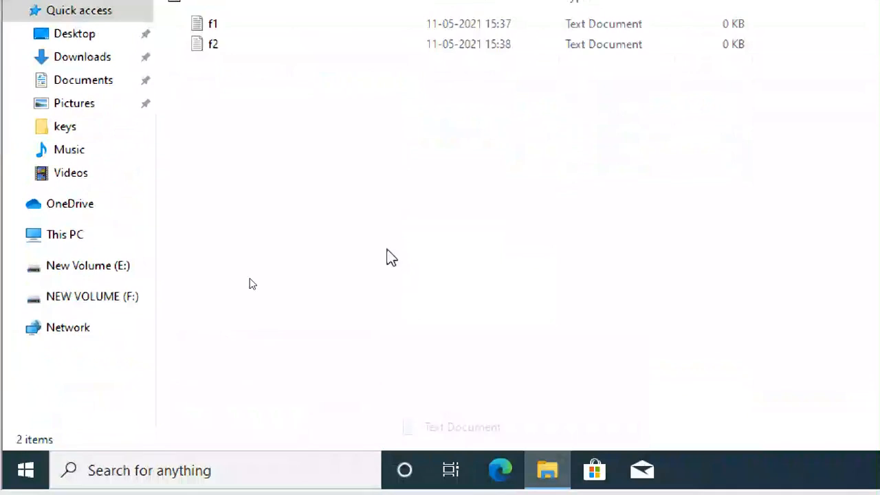
type("f3")
left_click(366, 354)
double_click(242, 129)
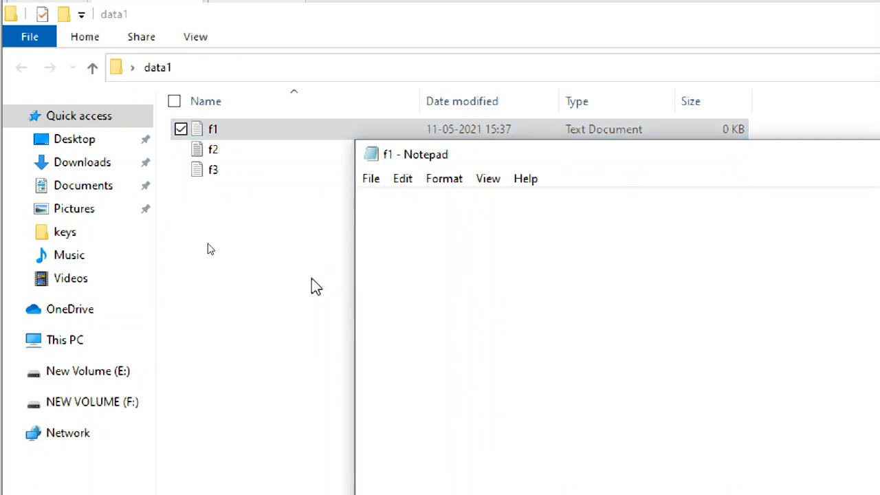
Save f1 on exit, then type 'f2' into f2 and save it
left_click(371, 178)
left_click(482, 362)
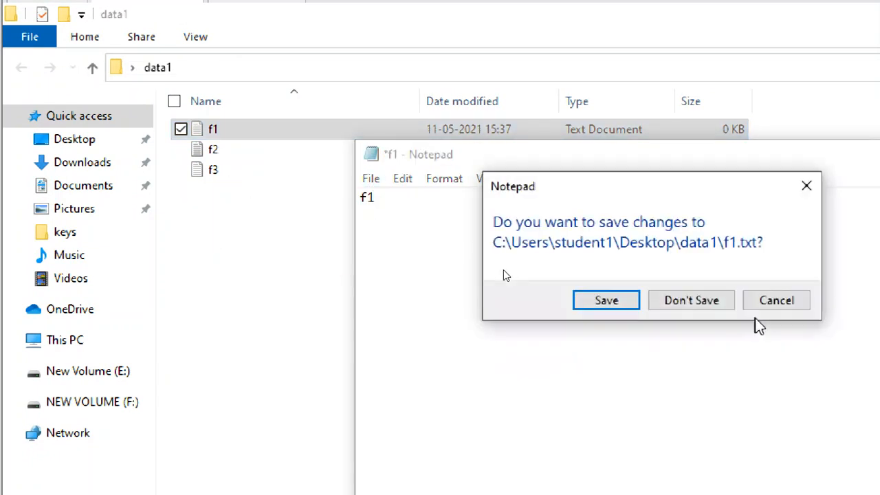
left_click(630, 305)
double_click(308, 155)
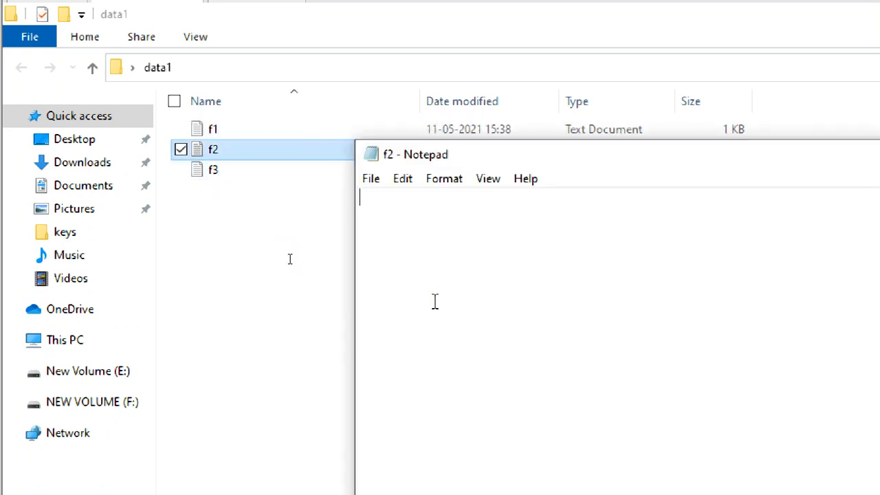
type("f2")
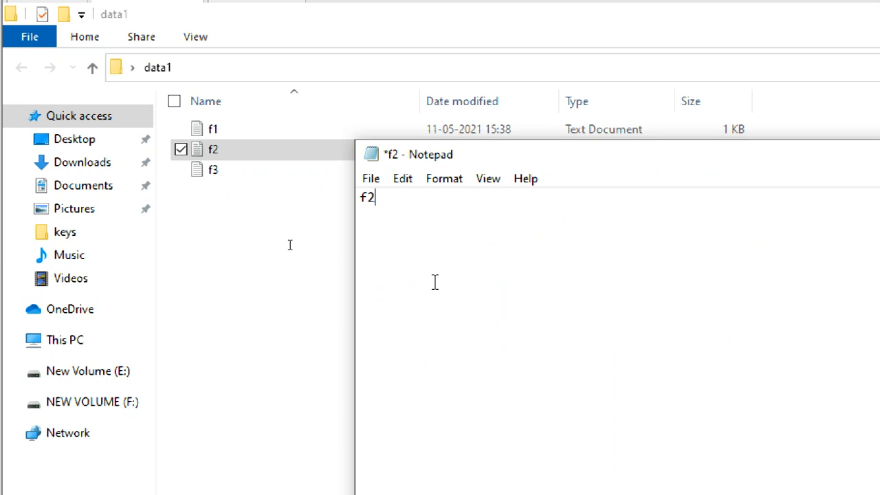
left_click(372, 179)
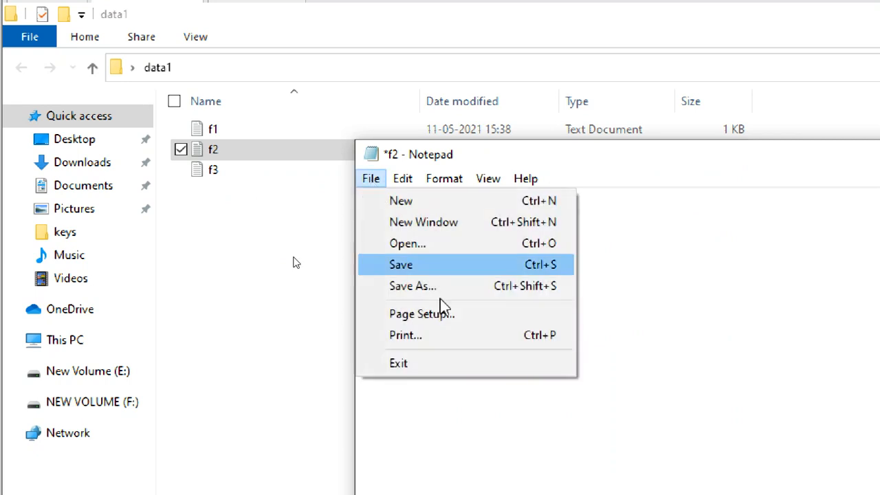
left_click(443, 364)
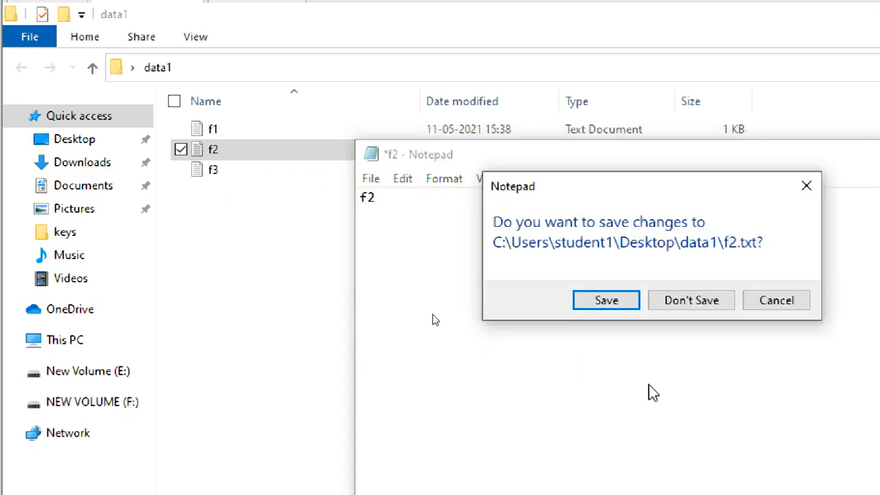
left_click(613, 306)
Type 'f' into f3 and save it, then refresh and close the data1 window
double_click(275, 171)
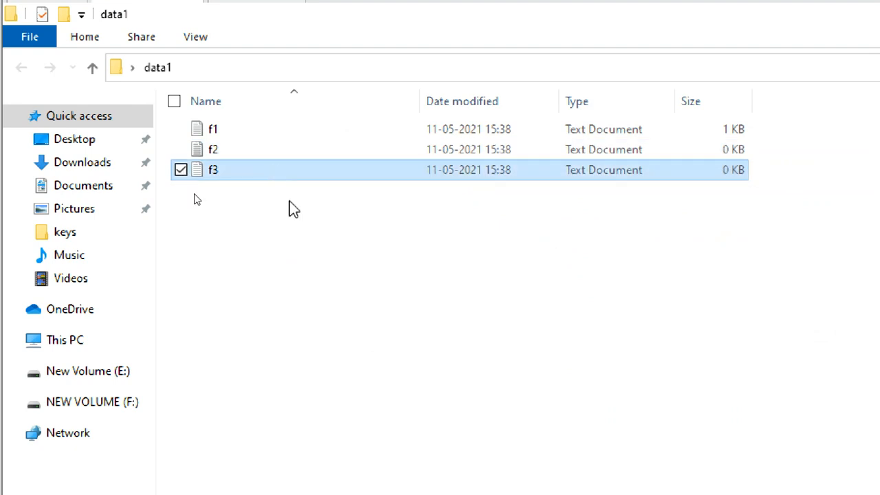
type("f3")
left_click(372, 180)
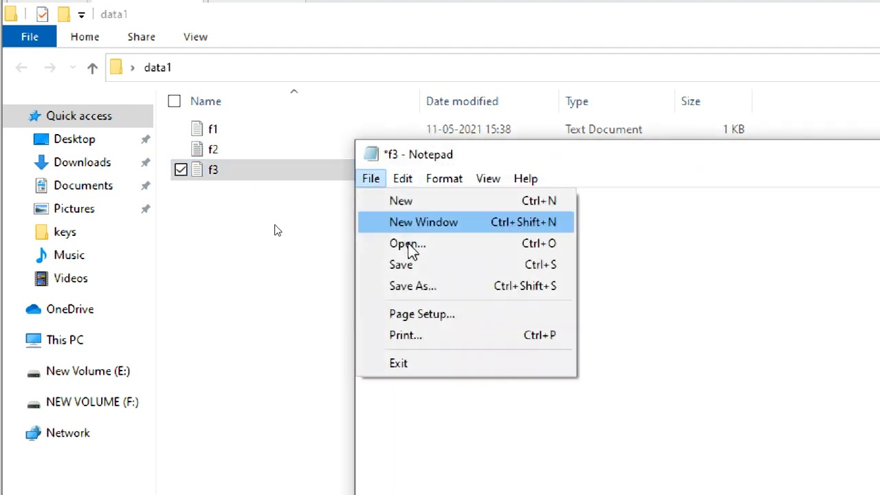
left_click(434, 363)
left_click(599, 302)
key("super+plus")
left_click(376, 292)
left_click(56, 68)
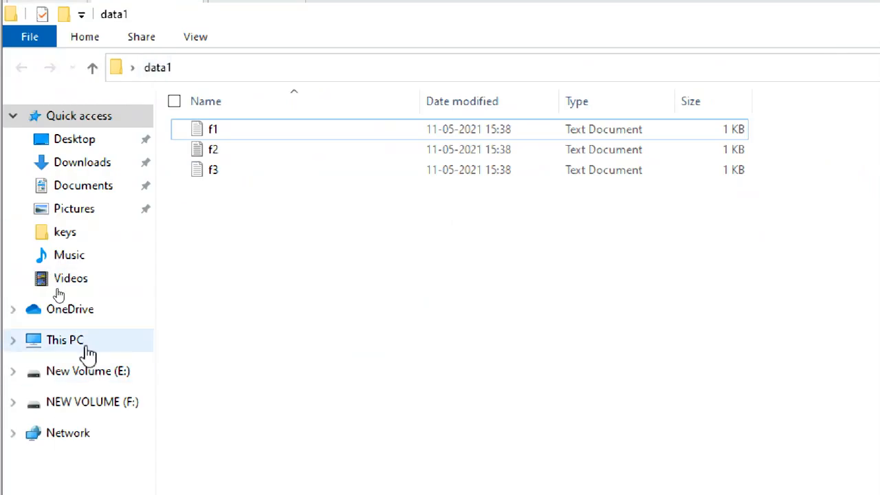
left_click(843, 36)
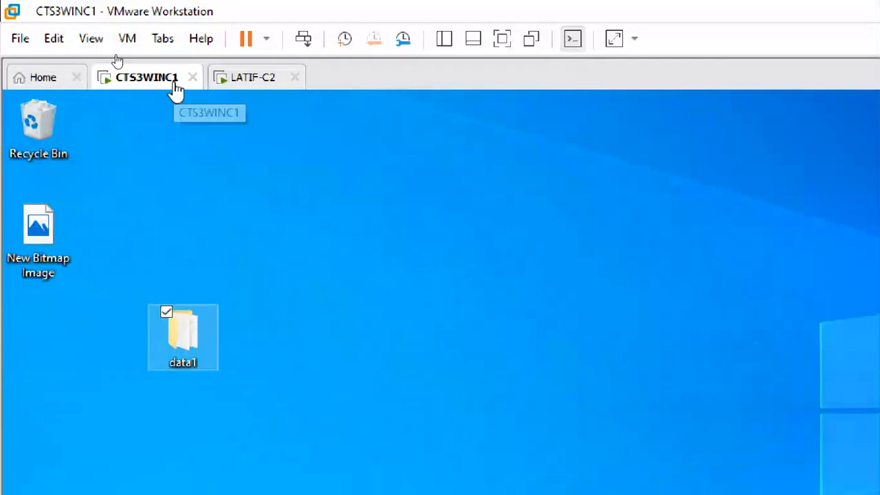
Switch the server VM to full screen and open then close data1
left_click(509, 39)
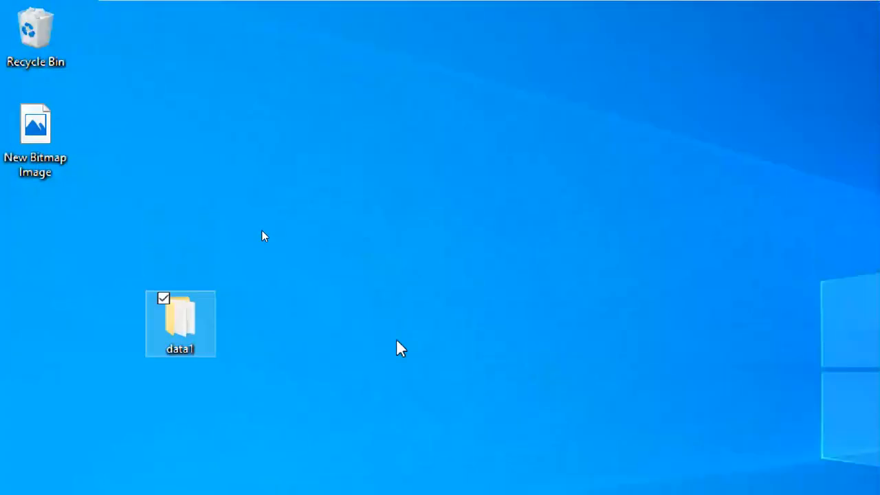
left_click(380, 347)
left_click(177, 79)
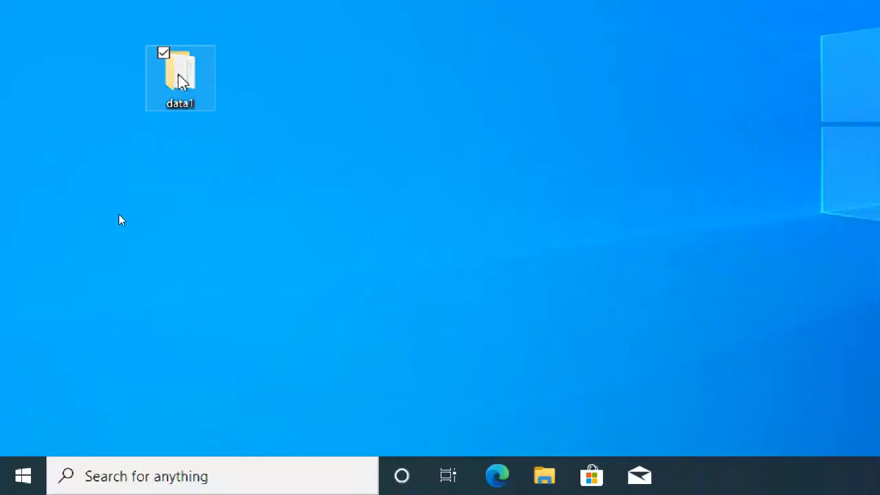
double_click(192, 95)
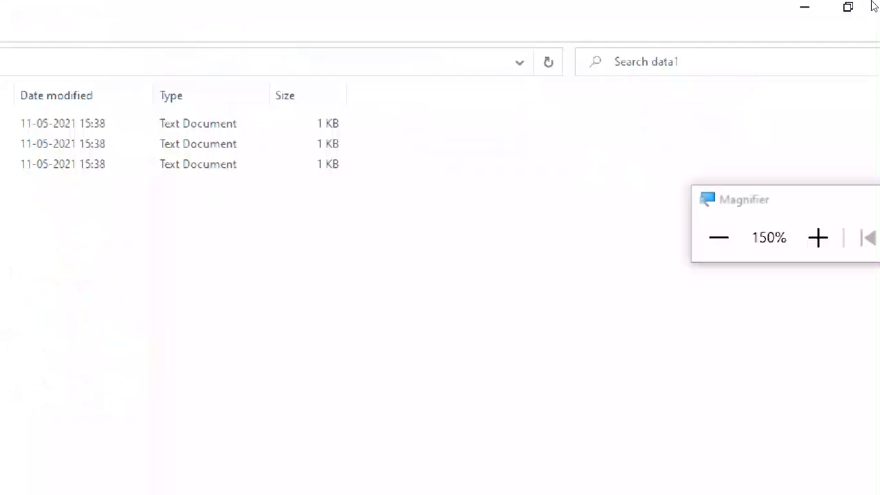
left_click(857, 8)
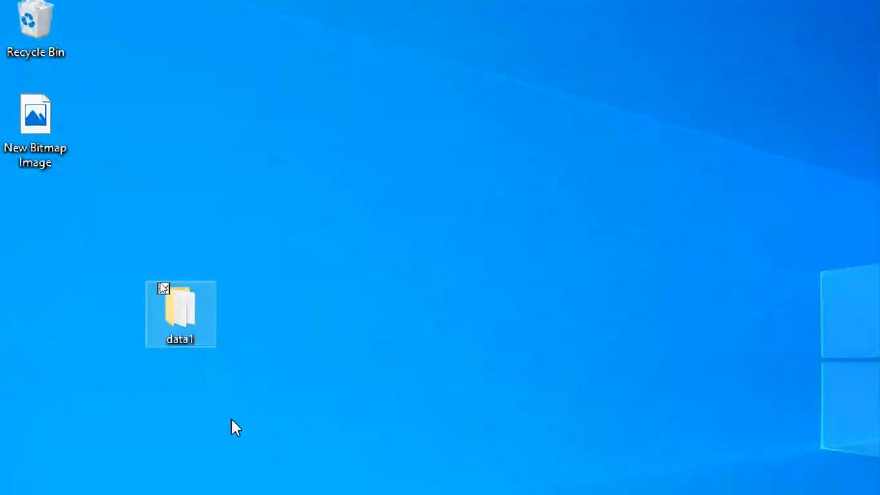
Open and cancel data1's Properties, then drag the folder near the top of the desktop
left_click(254, 399)
double_click(178, 110)
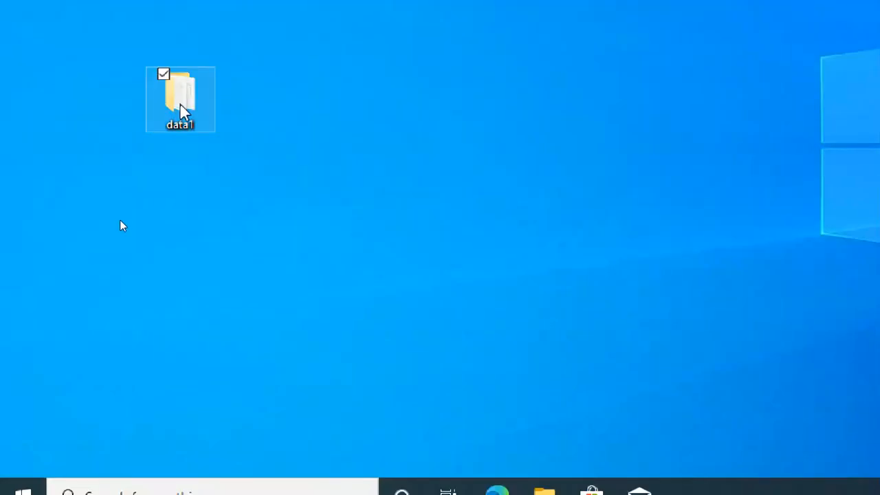
right_click(183, 110)
left_click(43, 421)
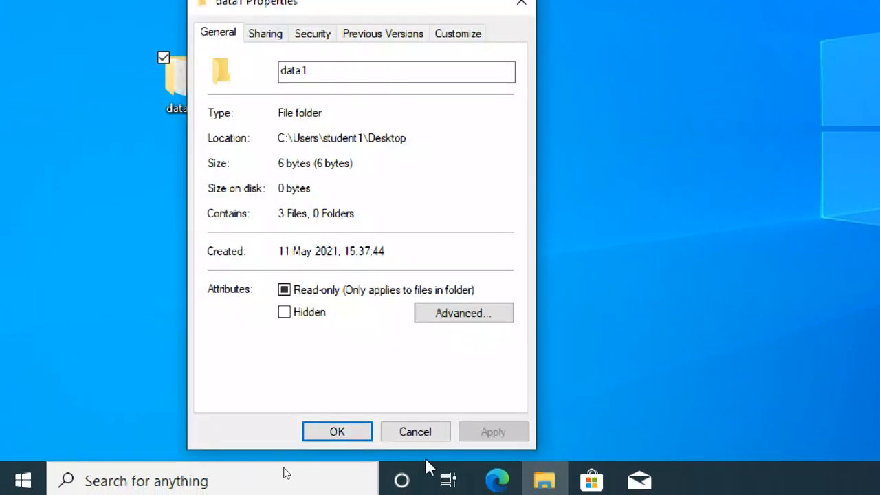
left_click(423, 443)
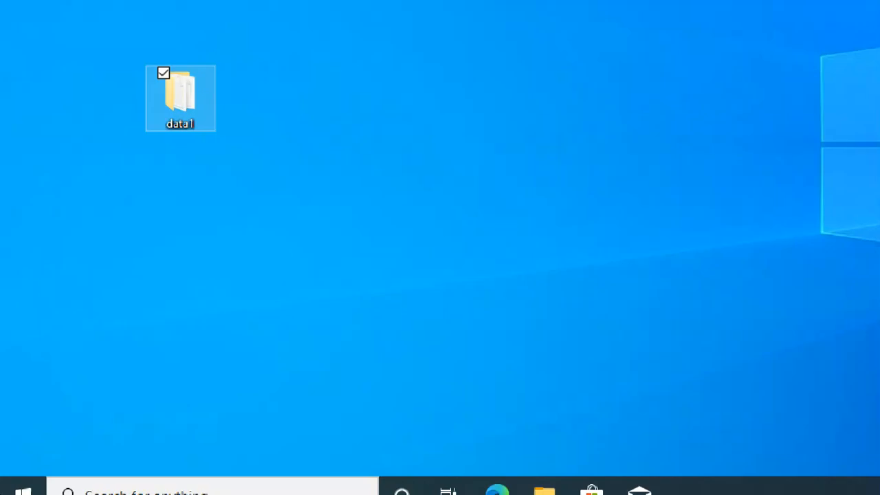
left_click_drag(189, 75, 215, 8)
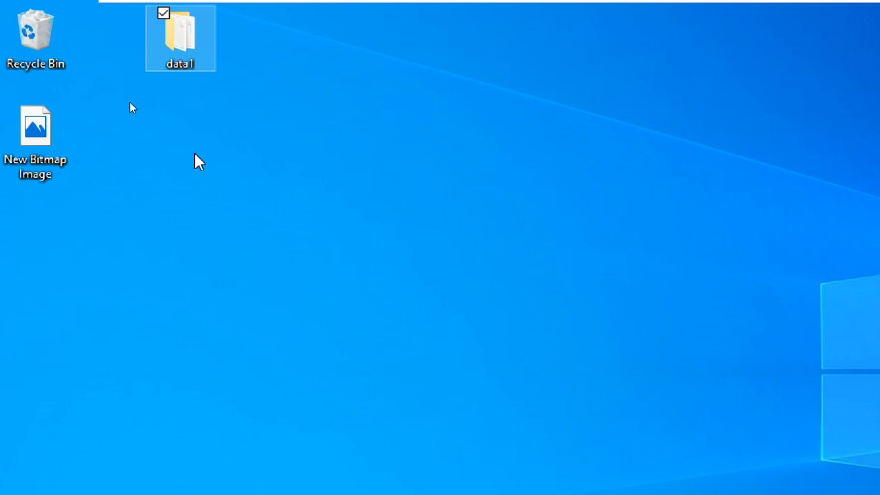
Open data1's Properties, view Sharing, then the Security tab listing SYSTEM and Administrators
left_click(225, 133)
double_click(196, 51)
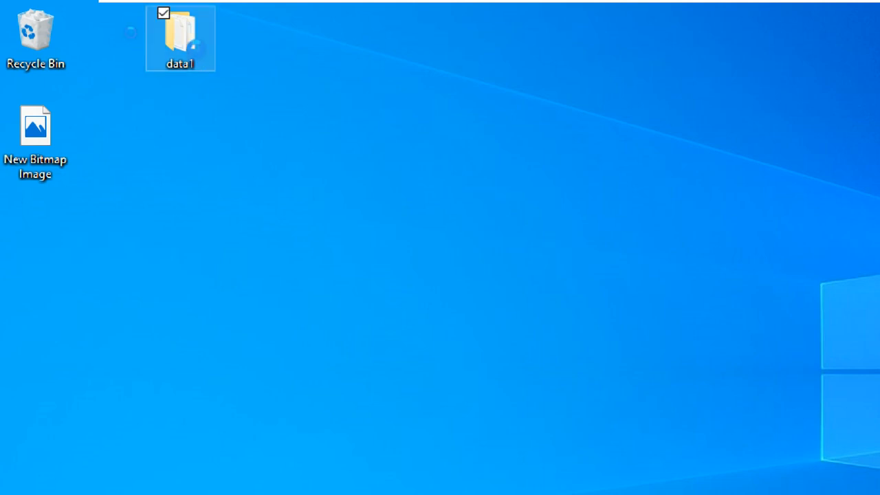
right_click(197, 58)
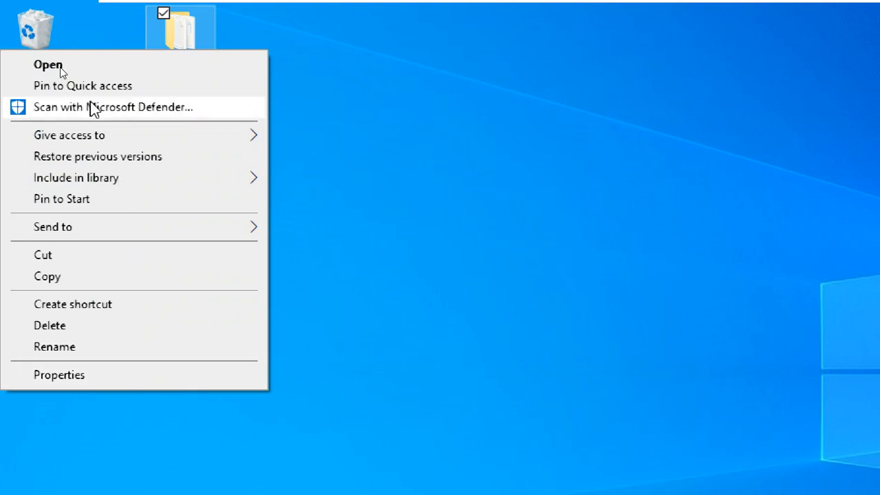
left_click(183, 31)
right_click(181, 25)
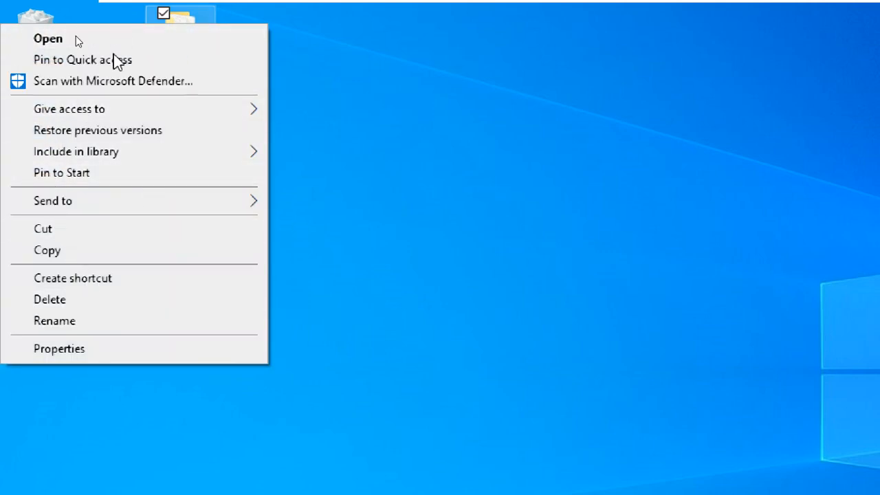
left_click(129, 349)
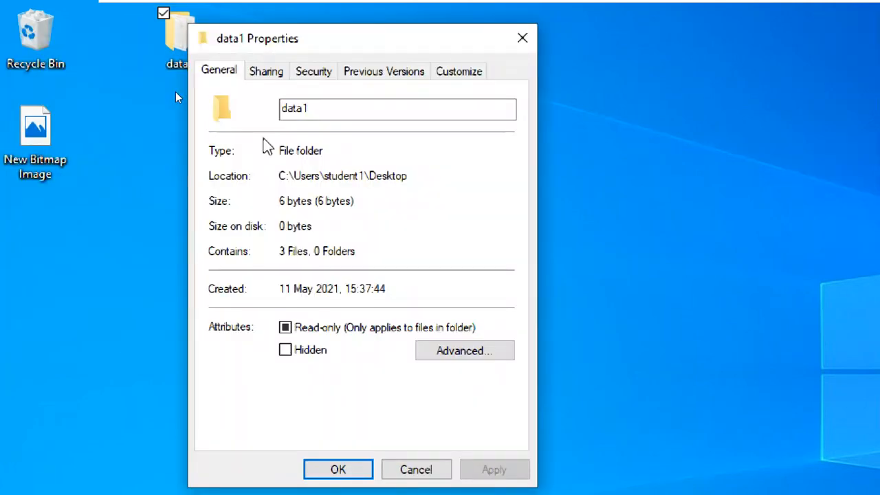
left_click(266, 74)
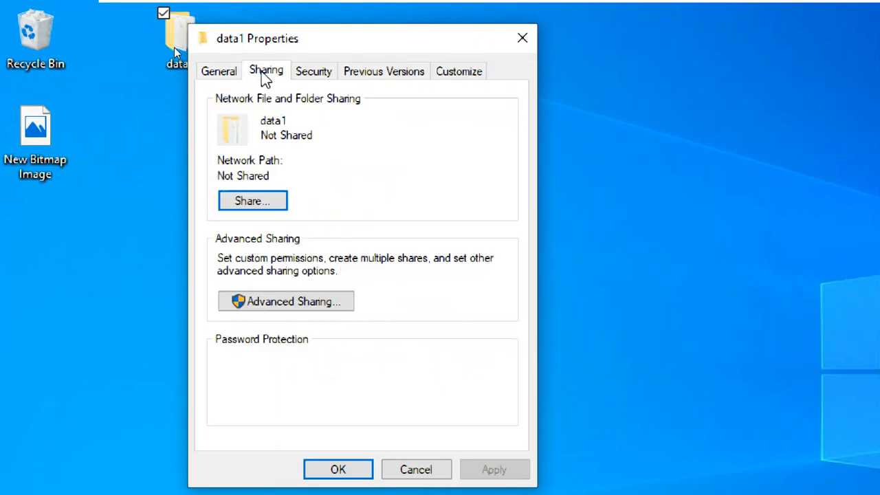
left_click(311, 74)
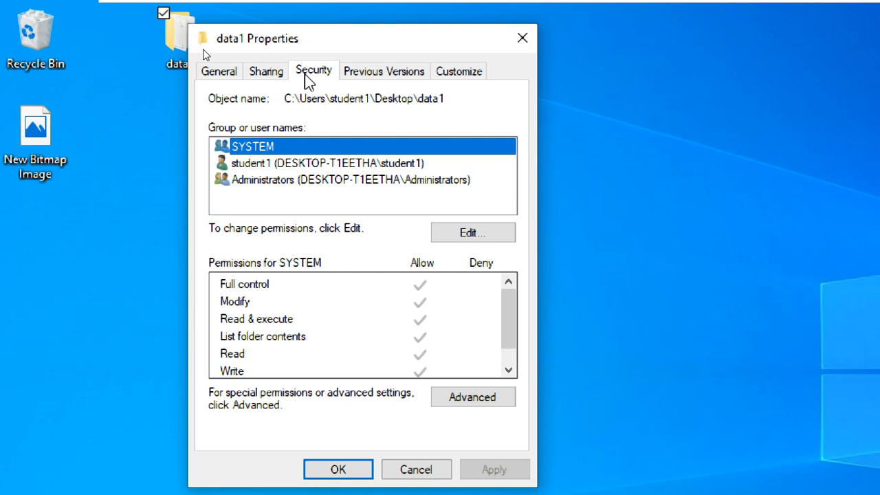
Return to data1's Sharing tab and open Advanced Sharing
left_click(303, 199)
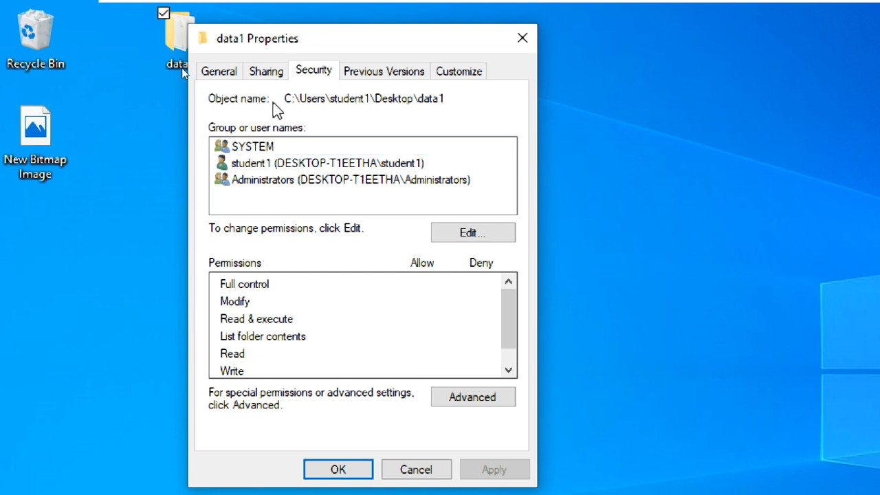
left_click(268, 73)
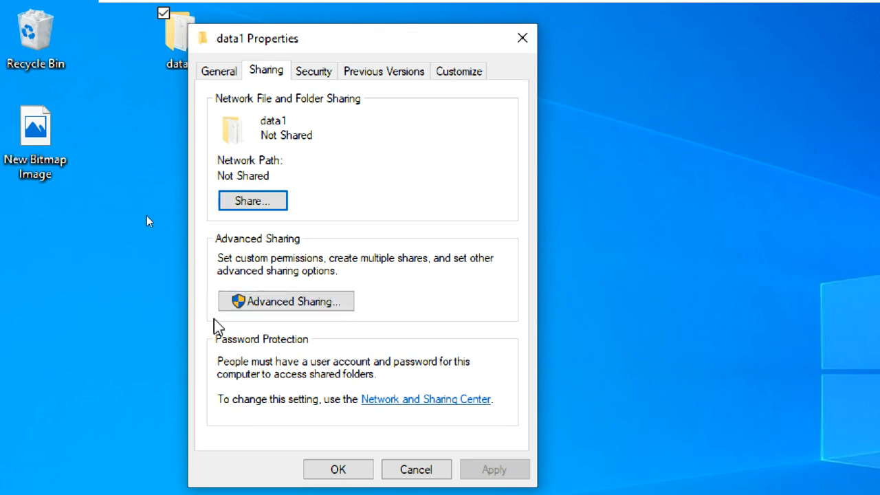
left_click(341, 303)
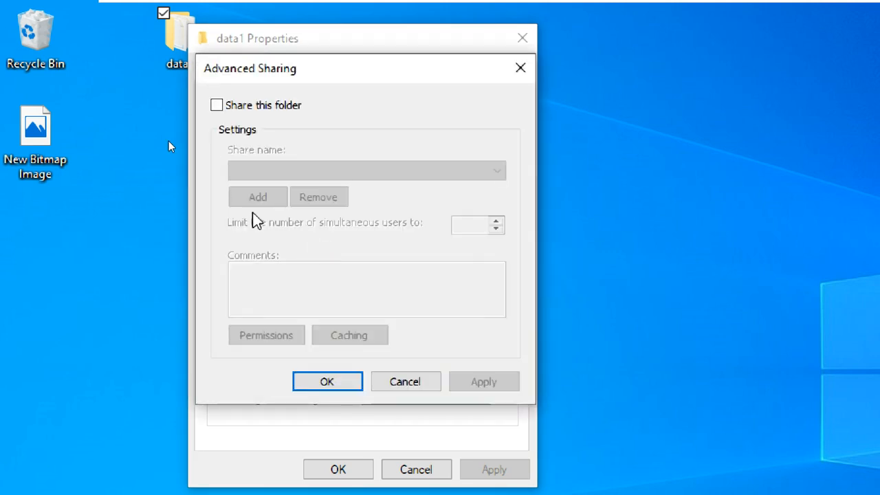
Try sharing data1 with Everyone Full Control, then cancel both dialogs and close Properties
left_click(217, 106)
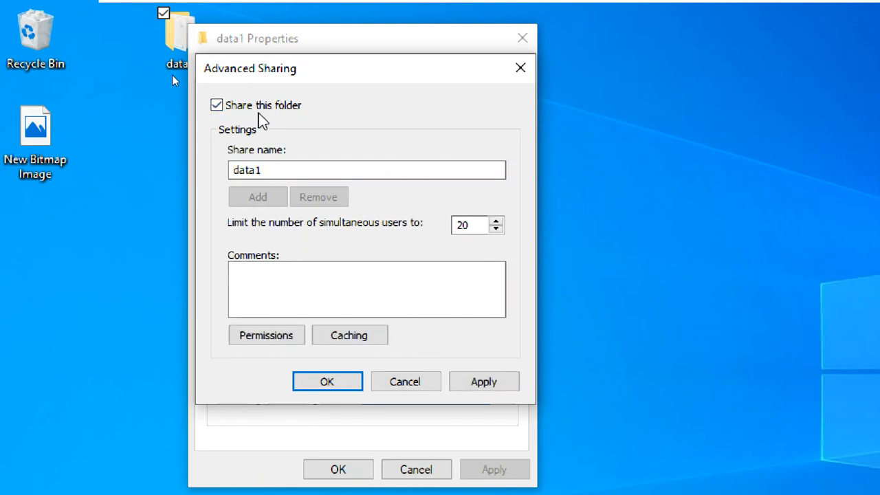
left_click(282, 170)
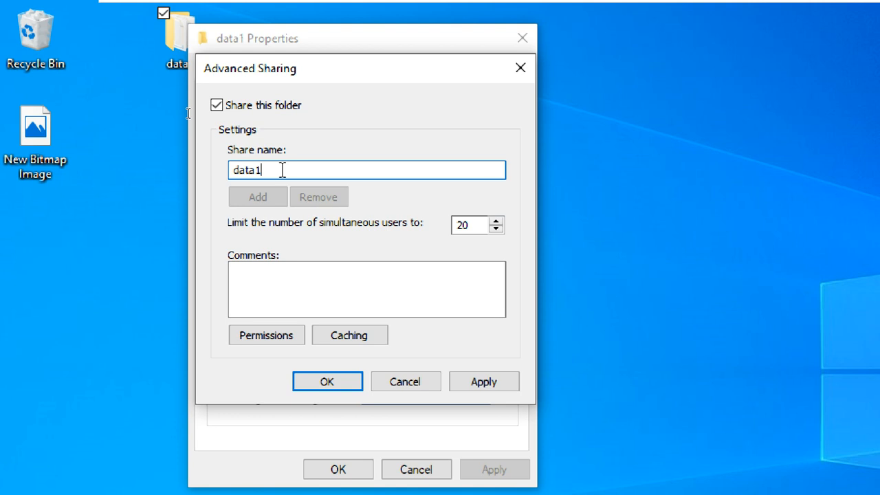
left_click(471, 227)
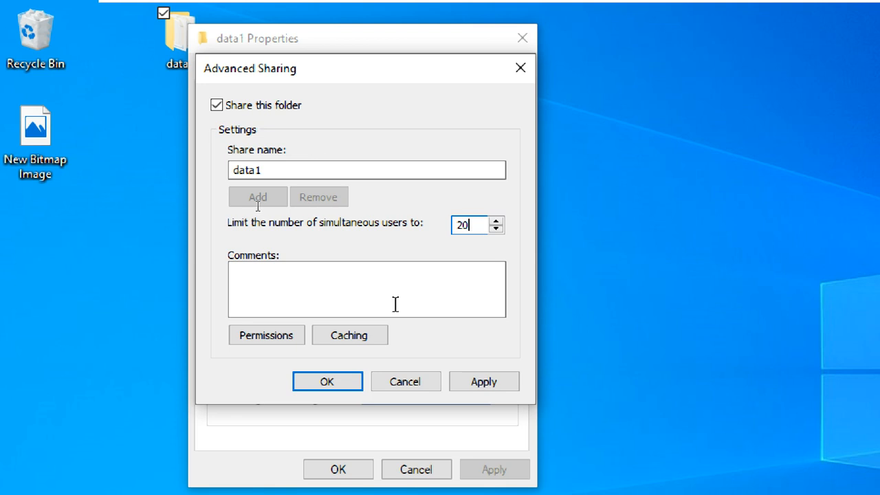
left_click(288, 338)
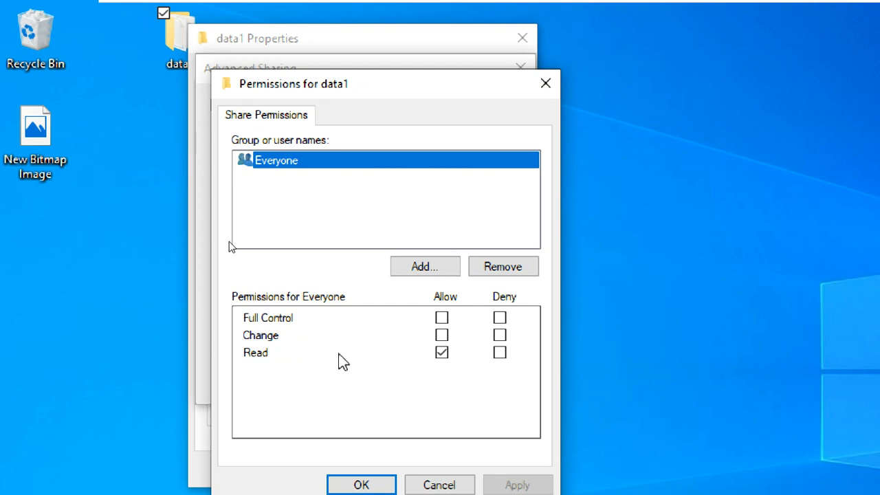
left_click(441, 319)
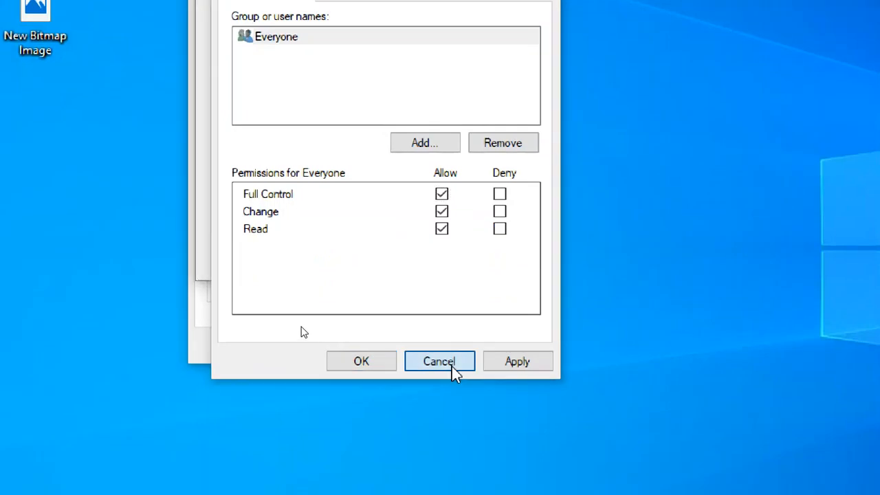
left_click(451, 366)
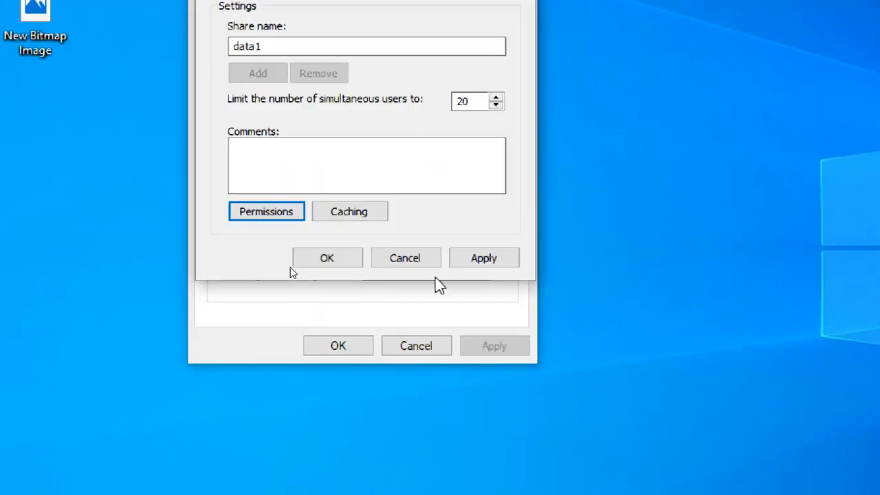
left_click(425, 262)
left_click(356, 347)
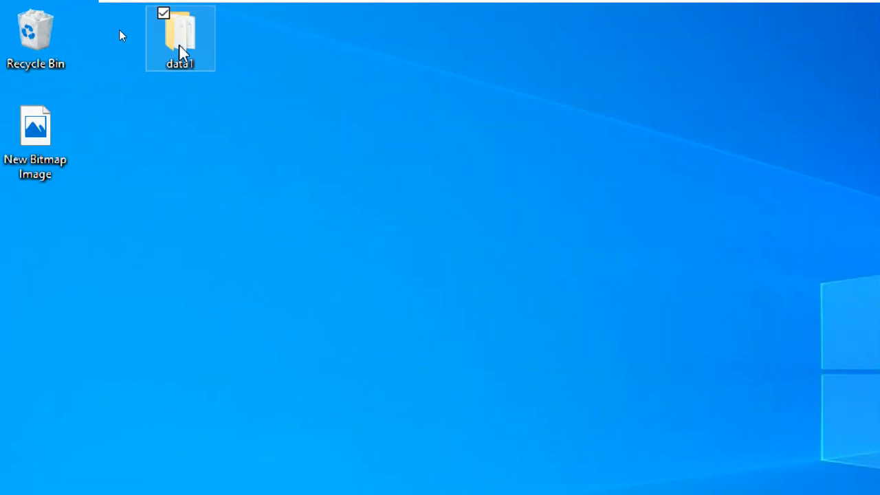
Share data1 via Advanced Sharing with Everyone granted Full Control, applying and confirming each dialog
right_click(180, 46)
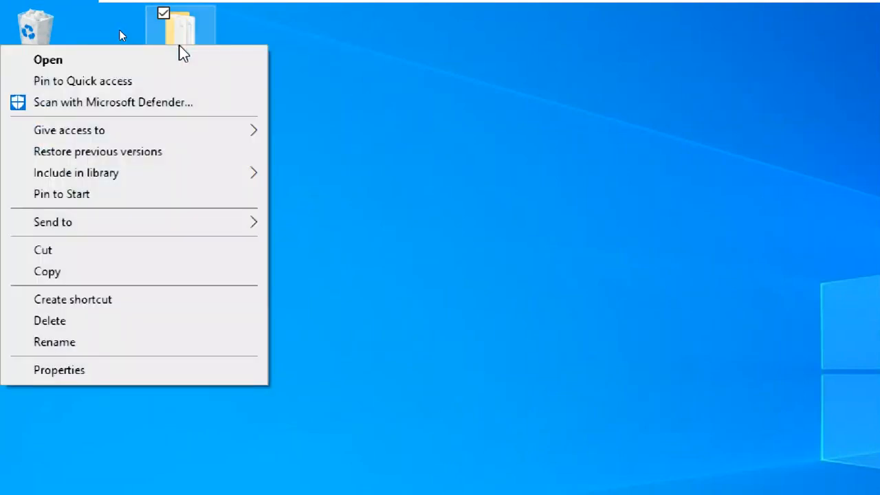
left_click(80, 373)
left_click(264, 96)
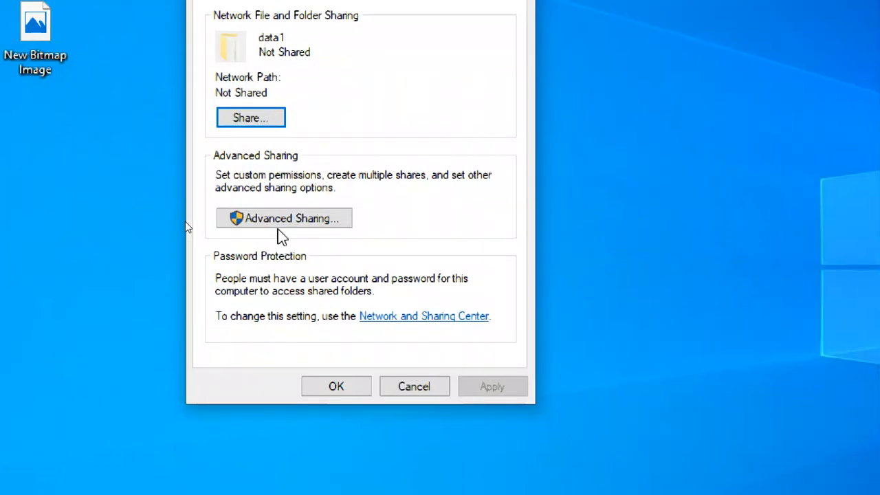
left_click(280, 231)
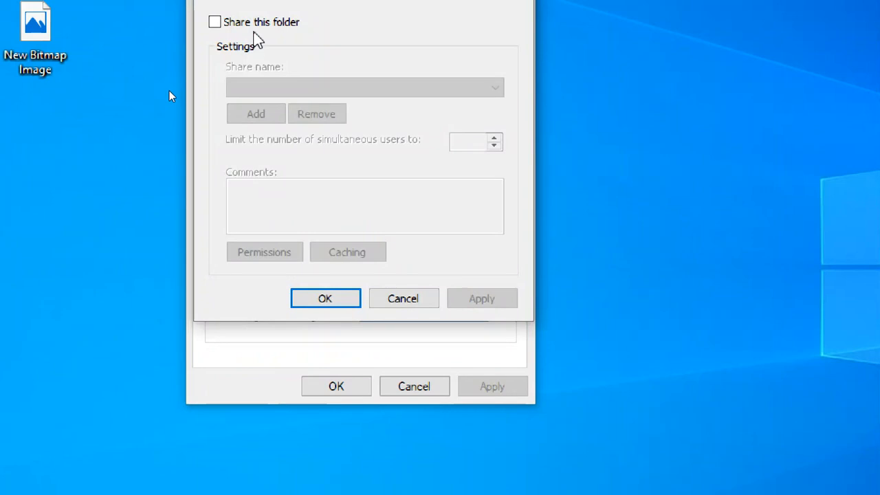
left_click(256, 25)
left_click(276, 254)
left_click(439, 235)
left_click(513, 410)
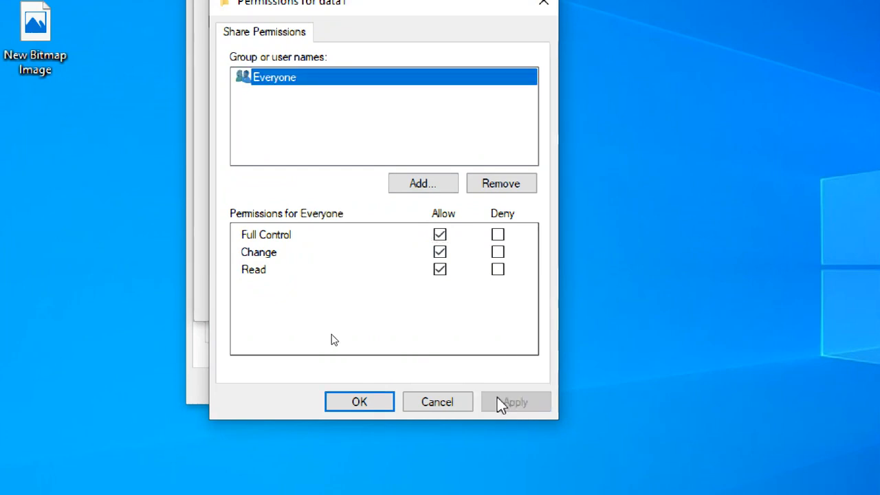
left_click(377, 403)
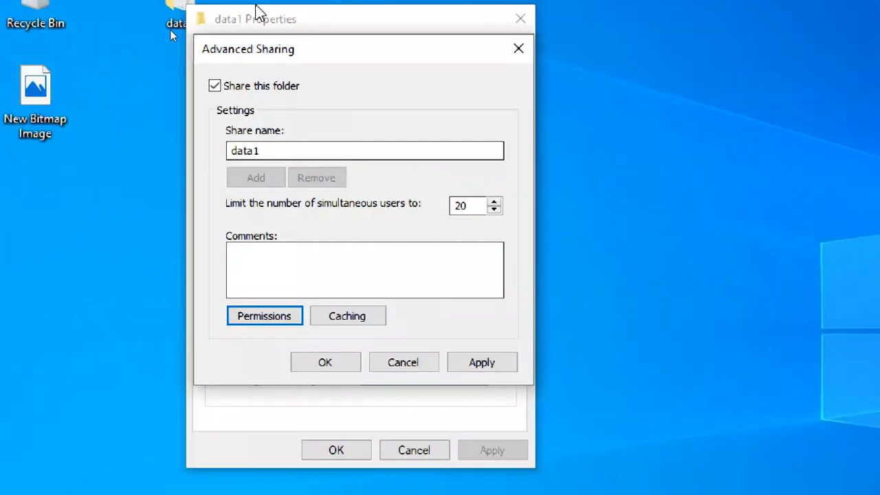
left_click(469, 303)
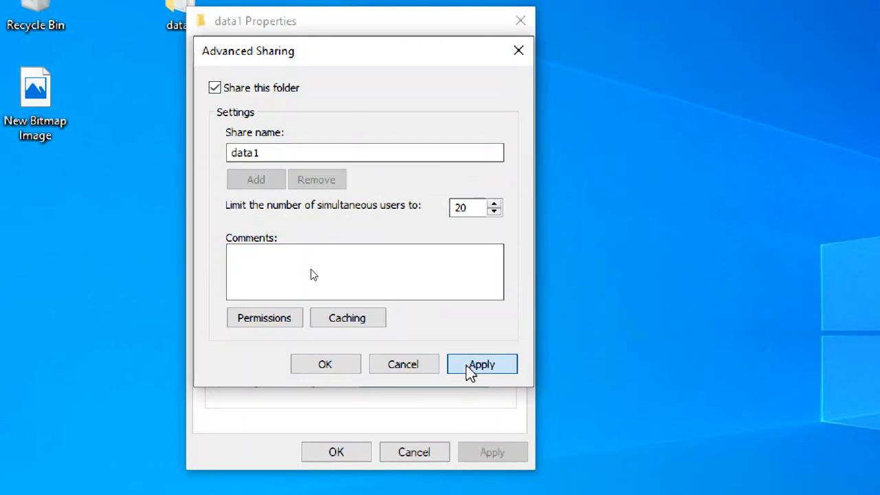
left_click(328, 368)
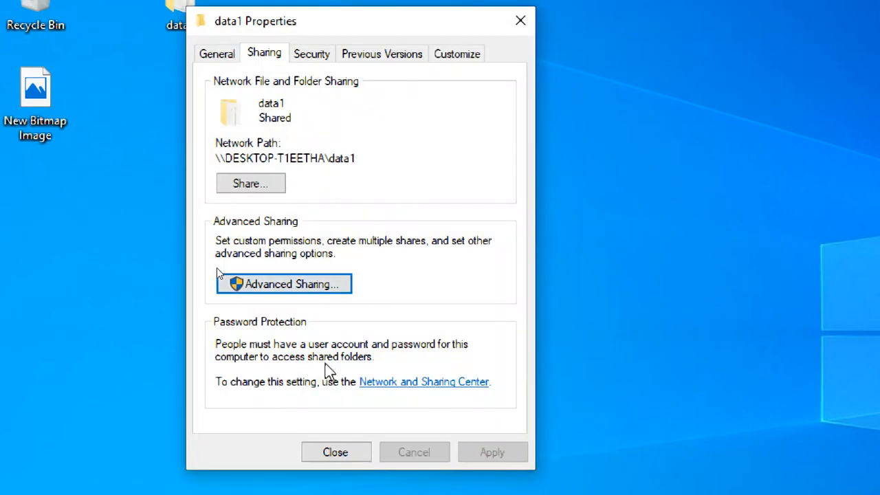
Select the data1 network path text, then close the data1 Properties dialog
left_click_drag(355, 158, 211, 153)
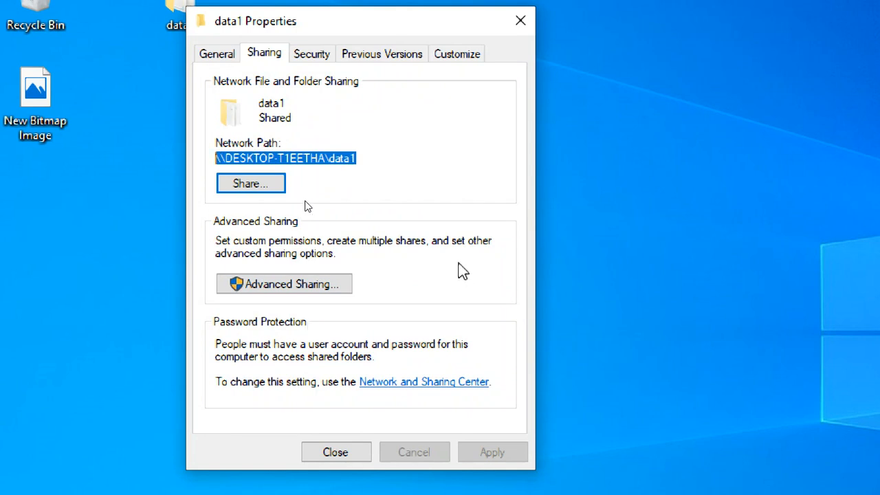
left_click(335, 453)
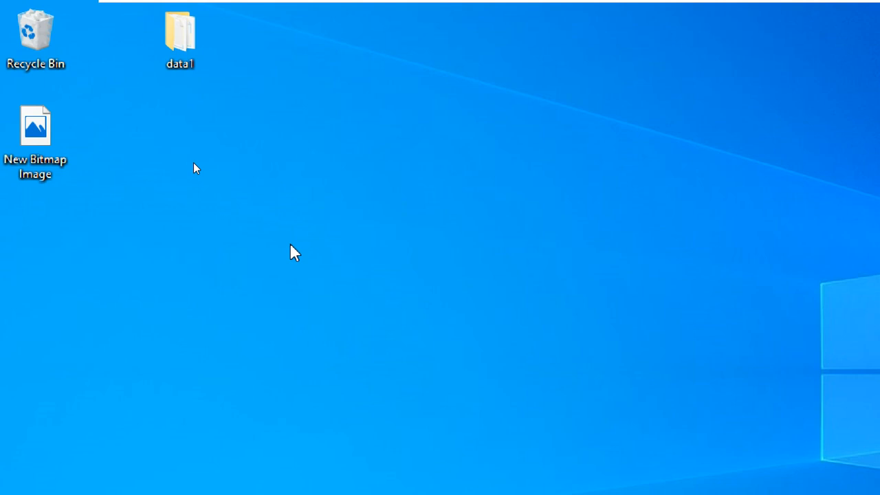
key("super+r")
type("cmd")
key("Return")
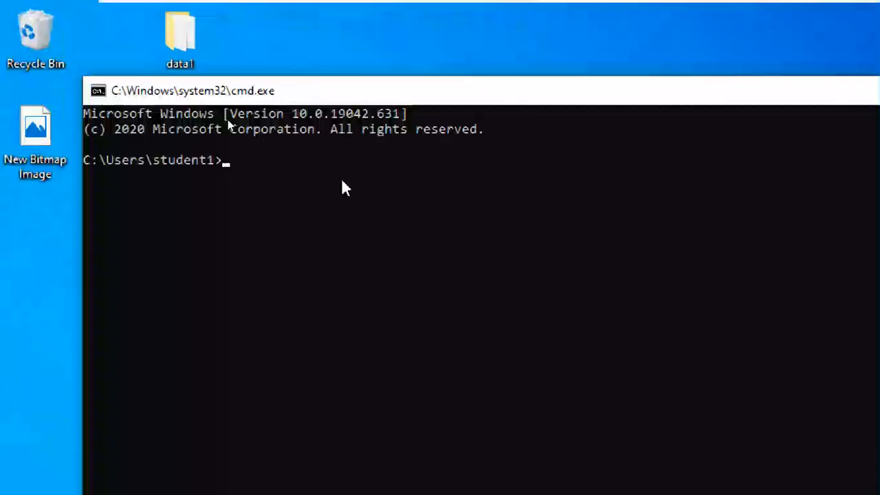
left_click(342, 178)
type("net share")
key("Return")
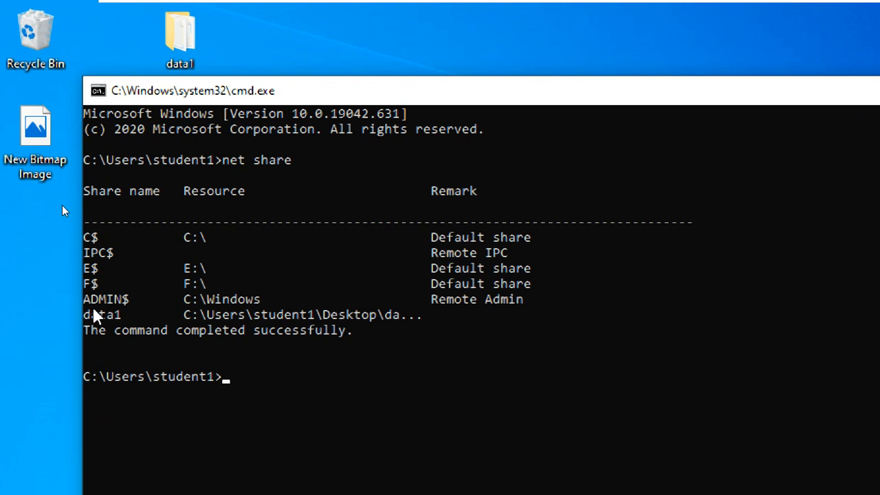
left_click_drag(84, 315, 417, 320)
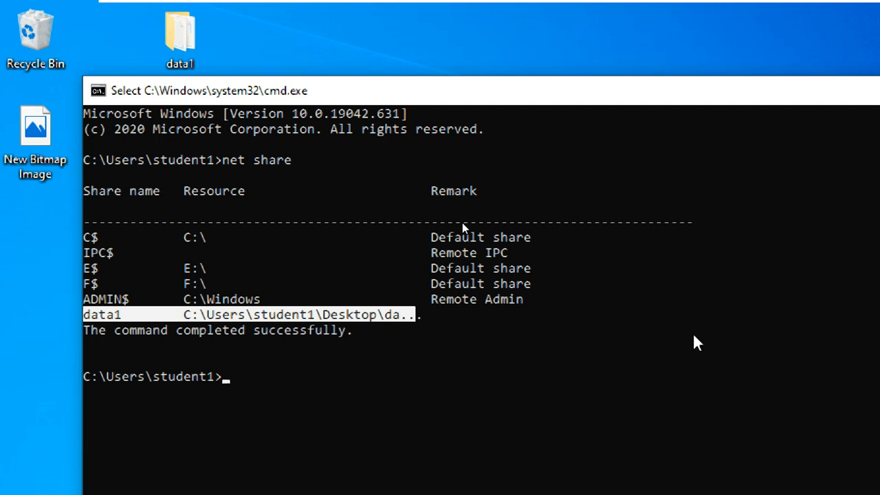
left_click(816, 88)
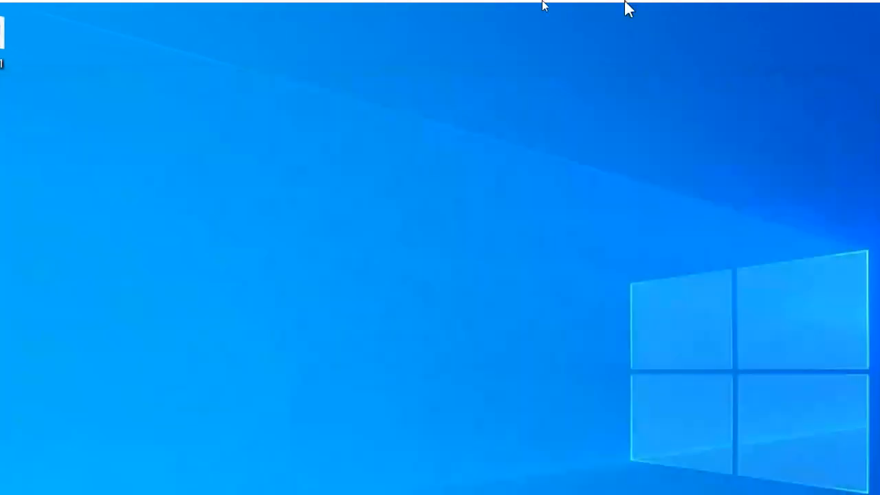
Switch to the LATIF-C2 client VM and bring up its Run box with \\ typed in
mouse_move(619, 3)
left_click(739, 11)
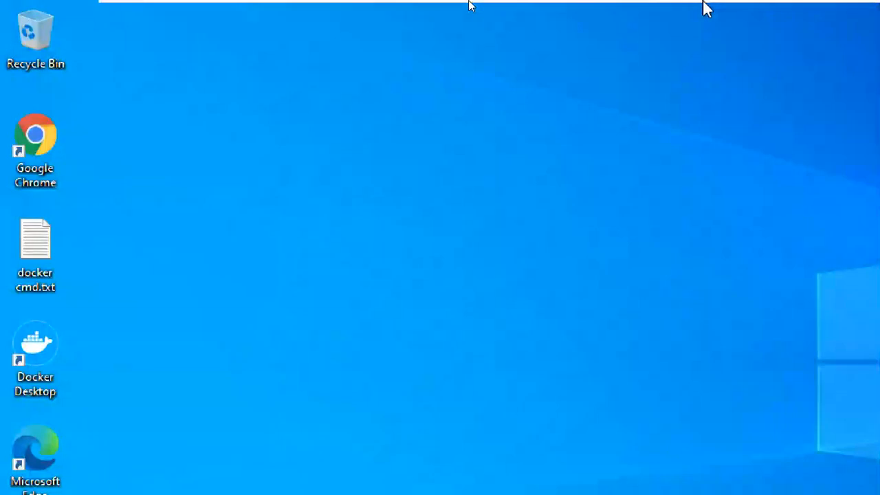
mouse_move(703, 3)
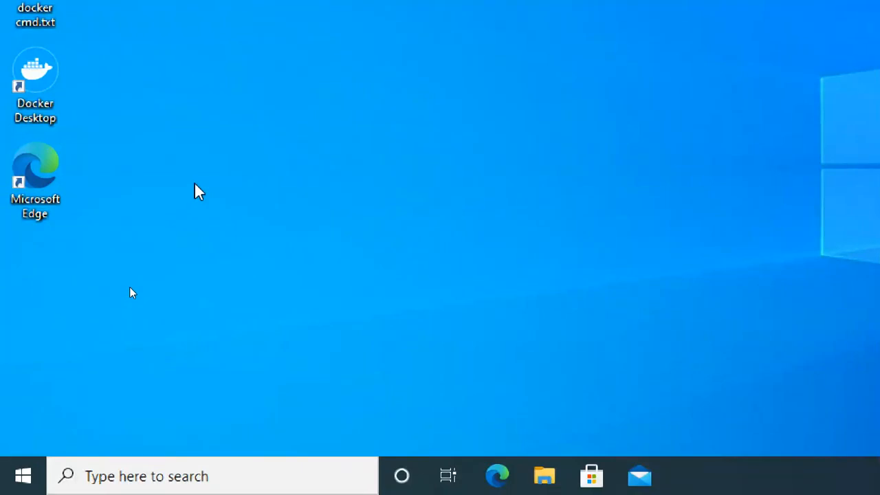
key("super+r")
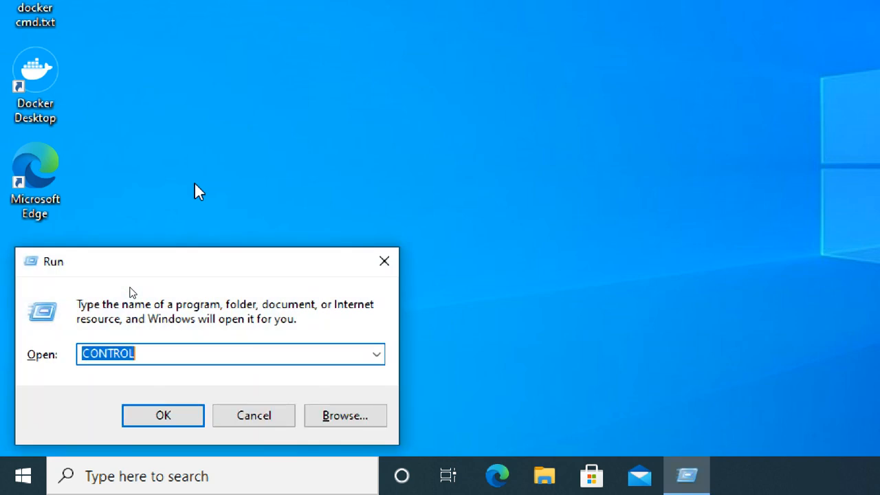
key("Return")
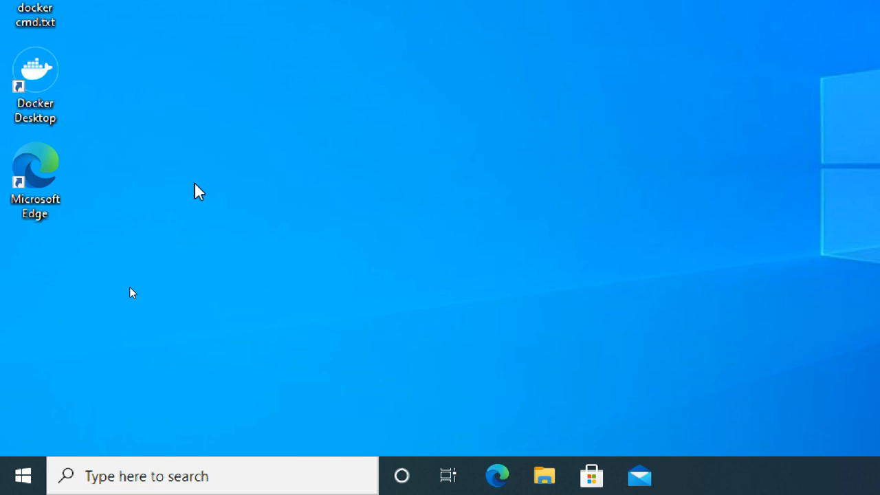
key("super+r")
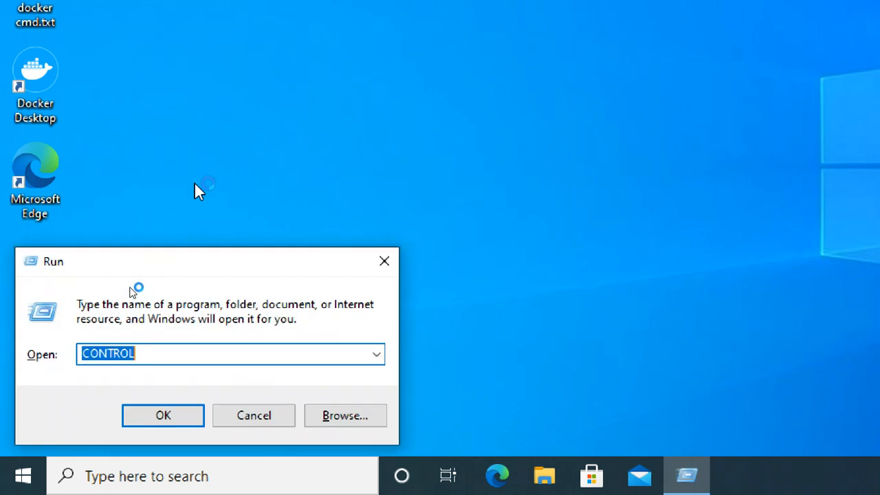
type("\\\\")
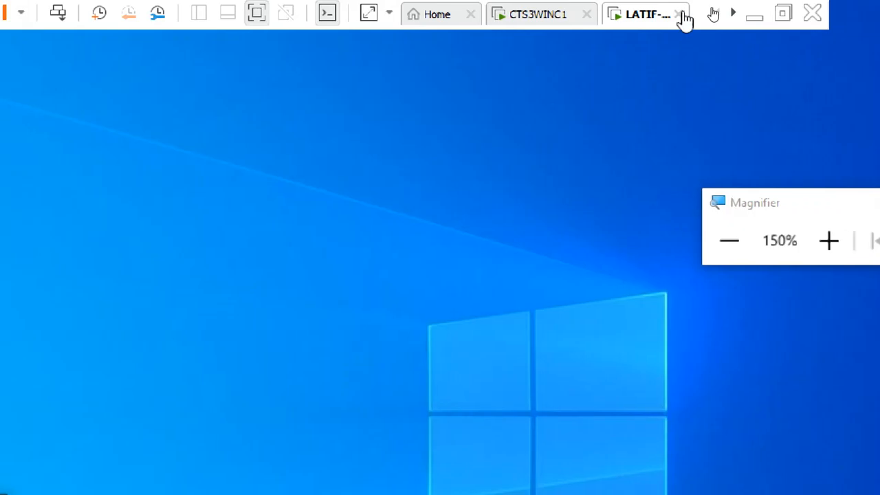
Return to the CTS3WINC1 server VM and start a command prompt through Run
left_click(564, 14)
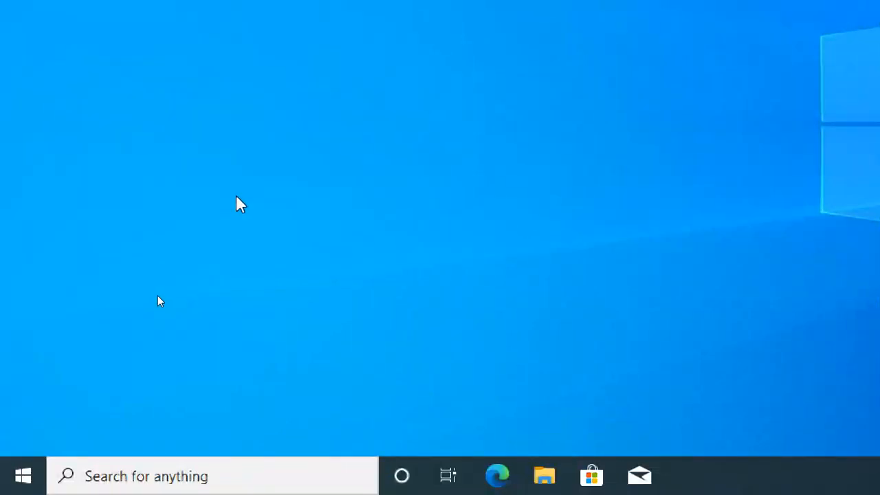
key("super+r")
key("Escape")
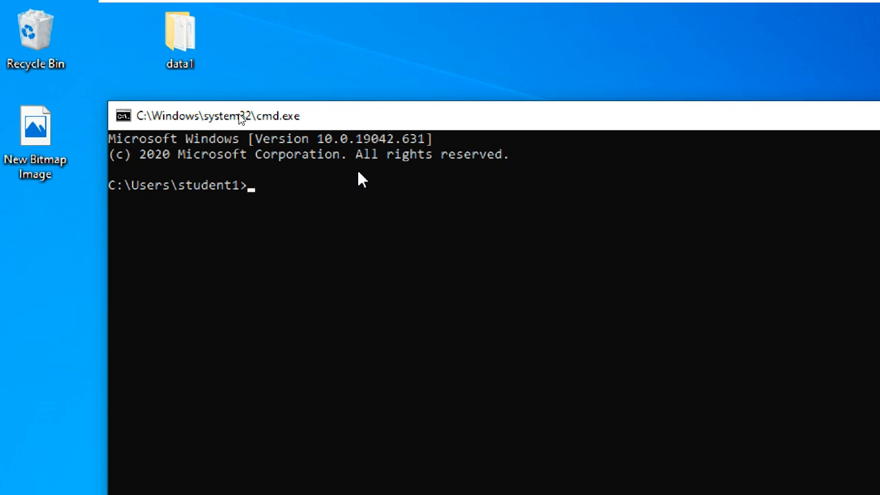
Run ipconfig, then ipconfig /all in the server's Command Prompt
type("ipconfig")
key("Return")
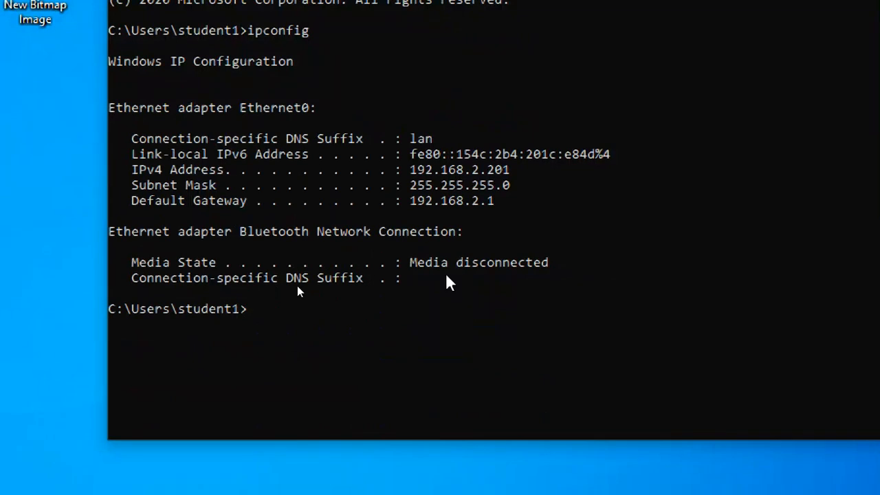
key("Up")
type("/all")
key("Return")
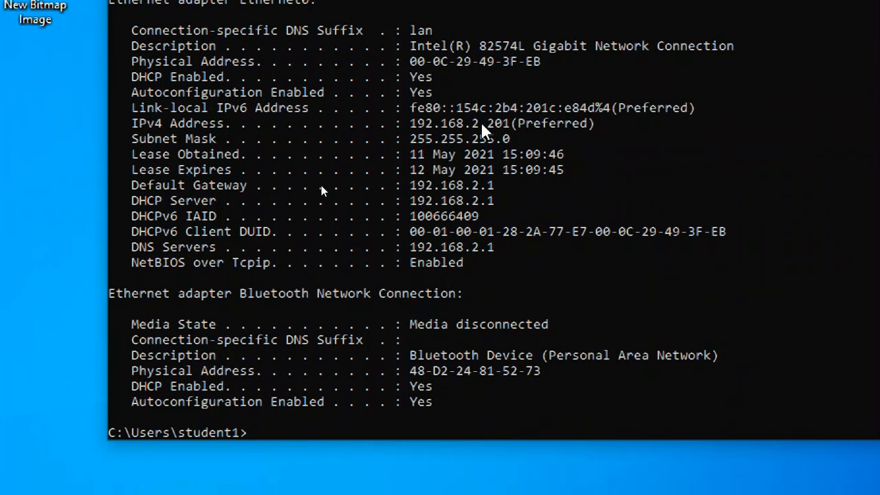
Highlight the IPv4 address 192.168.2.201 and the DHCP server address in the listing
left_click_drag(509, 125, 408, 125)
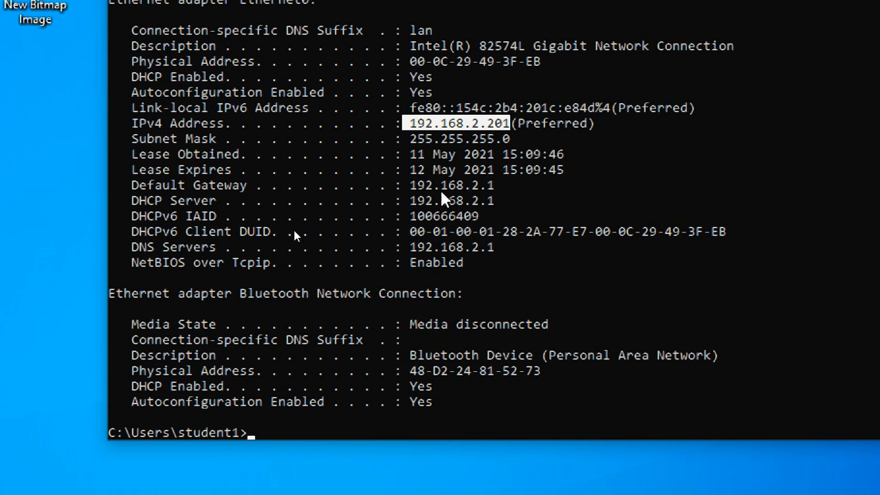
left_click_drag(404, 170, 511, 171)
left_click_drag(441, 200, 555, 198)
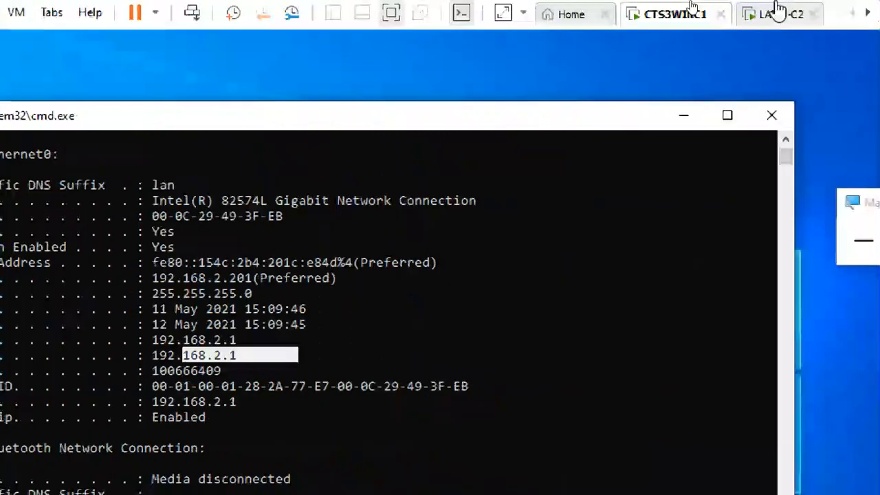
On the client VM, replace the Run box text with cmd and run it
left_click(778, 9)
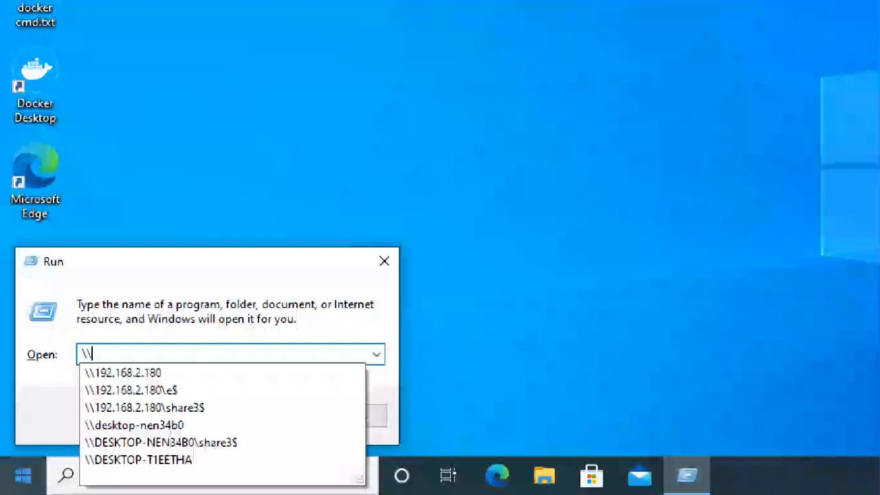
key("BackSpace")
key("BackSpace")
type("cmd")
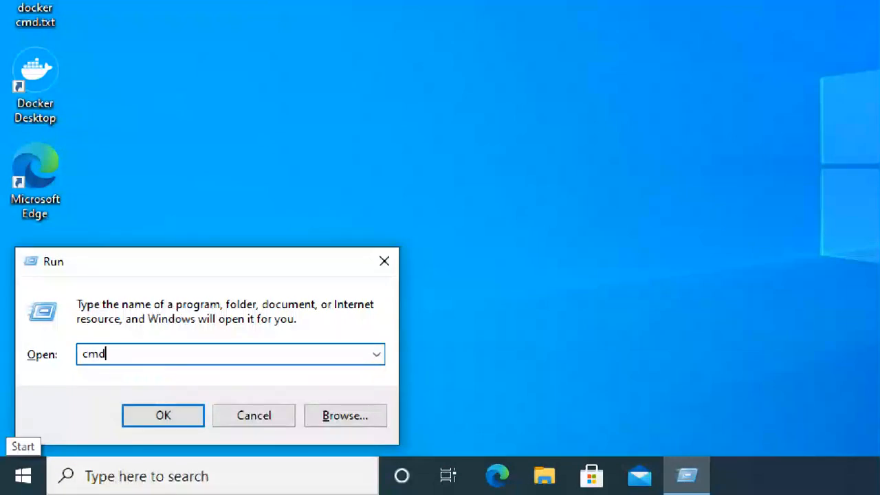
key("Return")
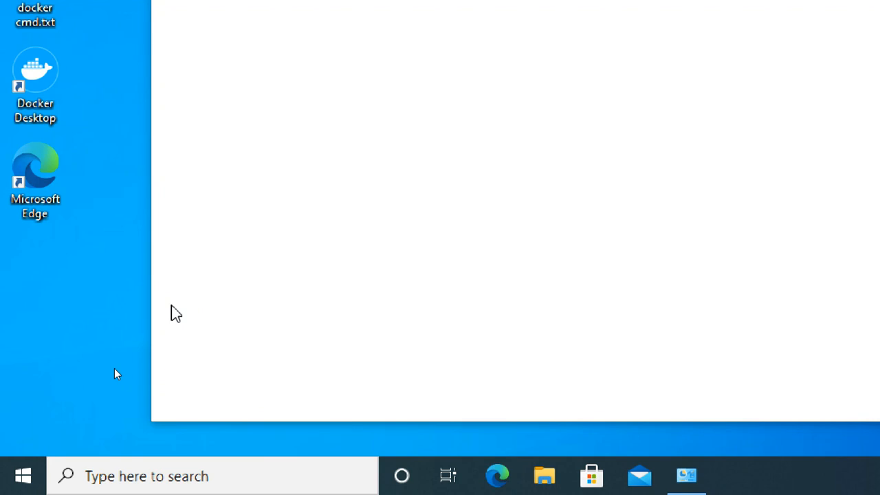
Close the Control Panel window, reset the magnifier to 100%, and launch cmd from Run
key("super+plus")
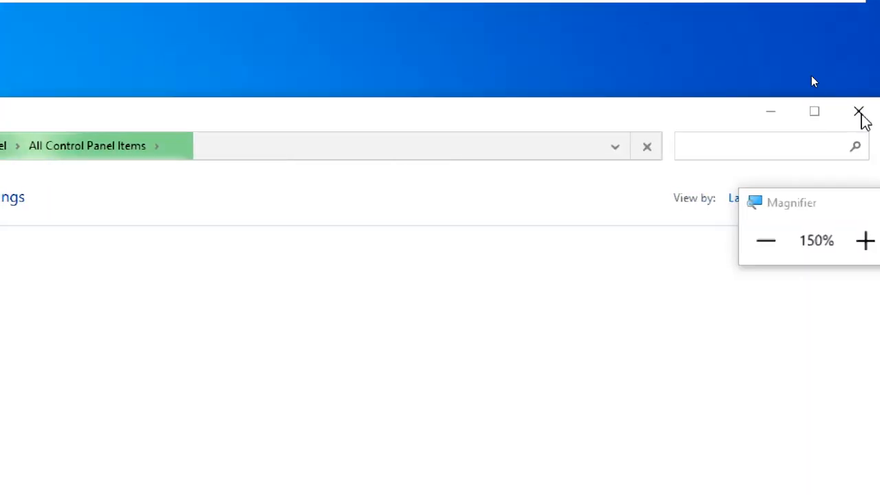
left_click(862, 117)
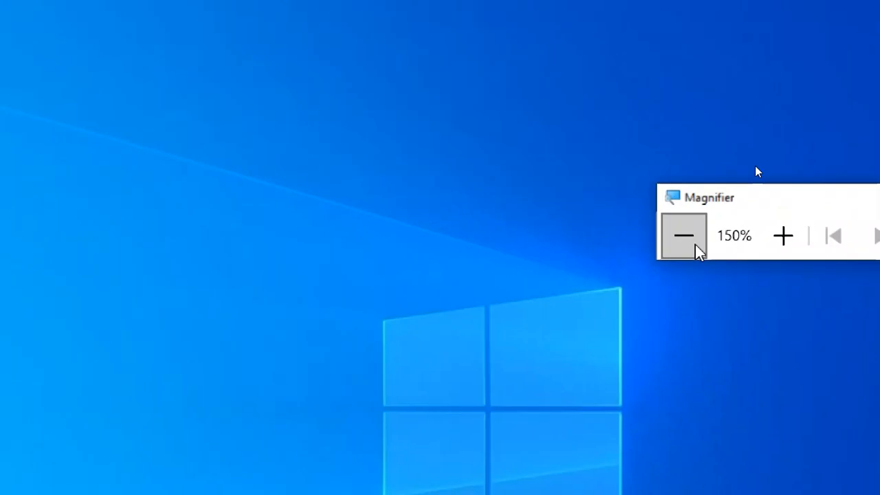
left_click(820, 236)
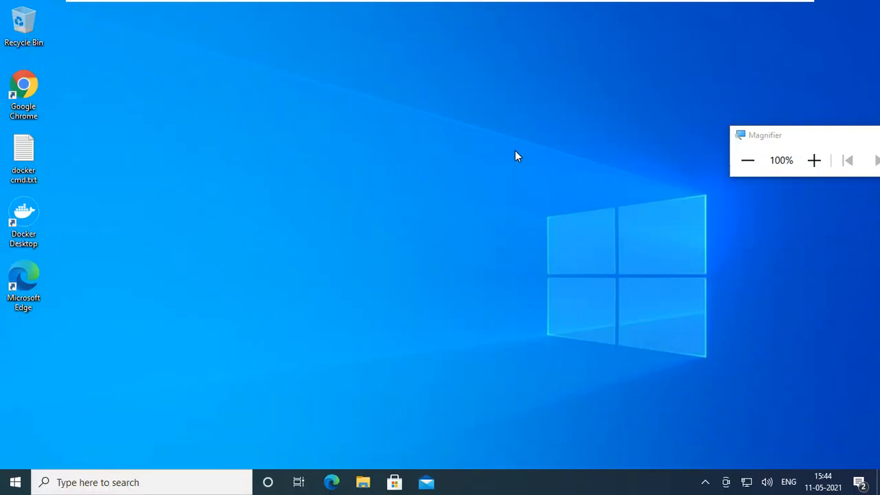
key("super+r")
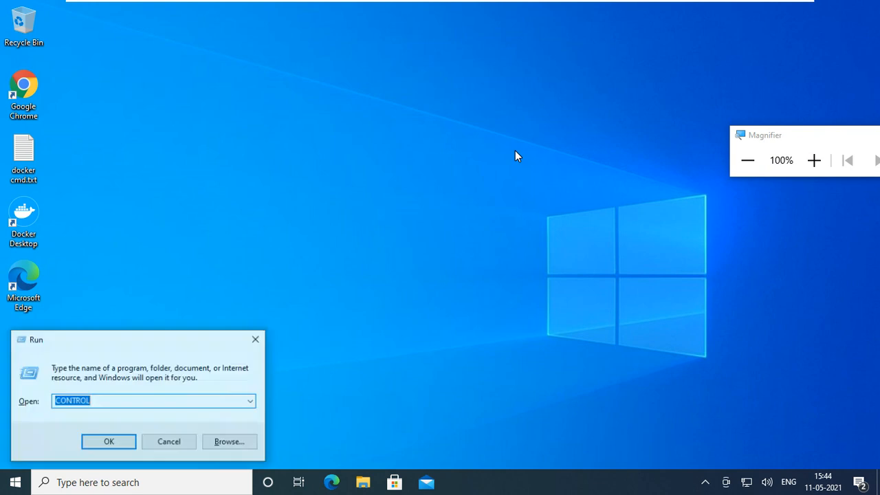
type("cmd")
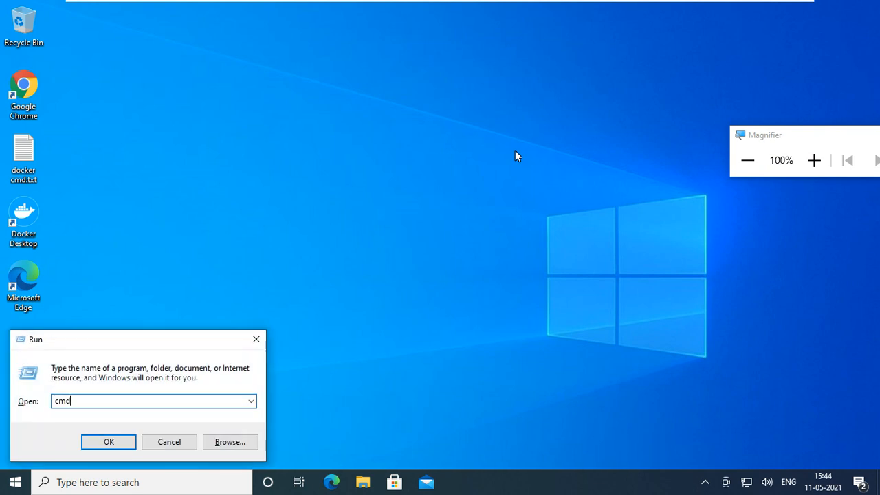
key("Return")
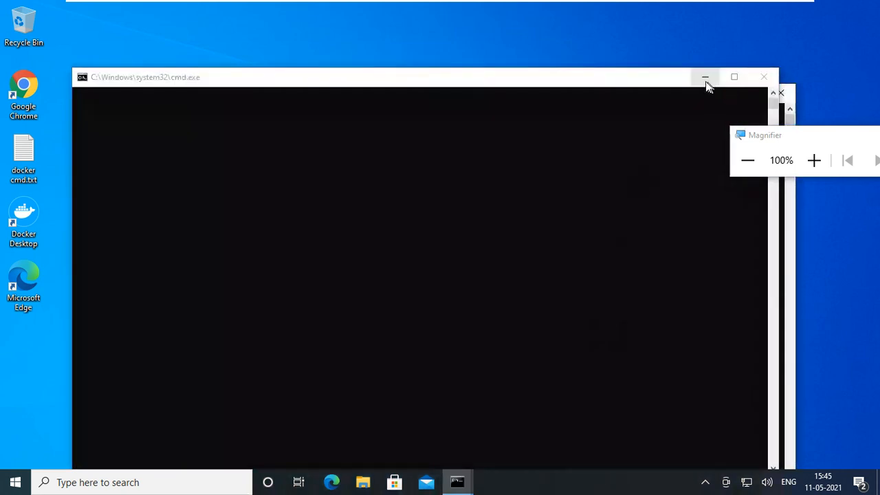
Reposition the new console and run ipconfig, confirming the client address 192.168.2.108
left_click(665, 78)
left_click_drag(665, 78, 649, 44)
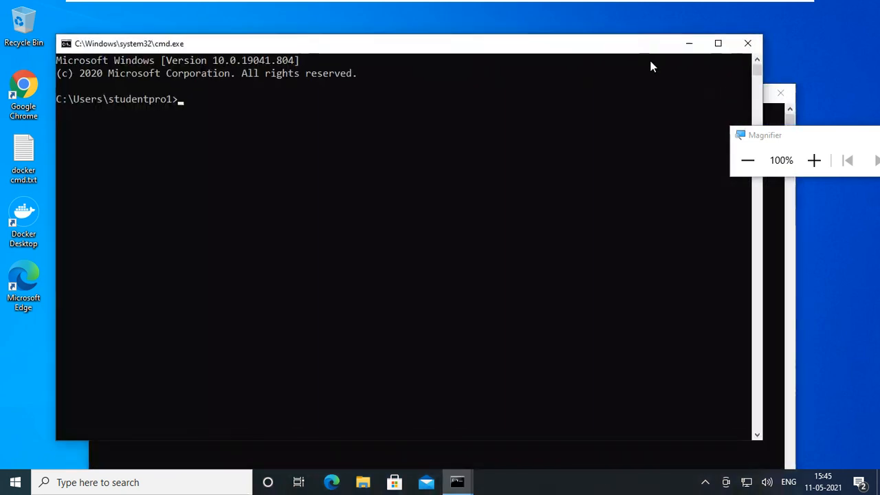
left_click(557, 112)
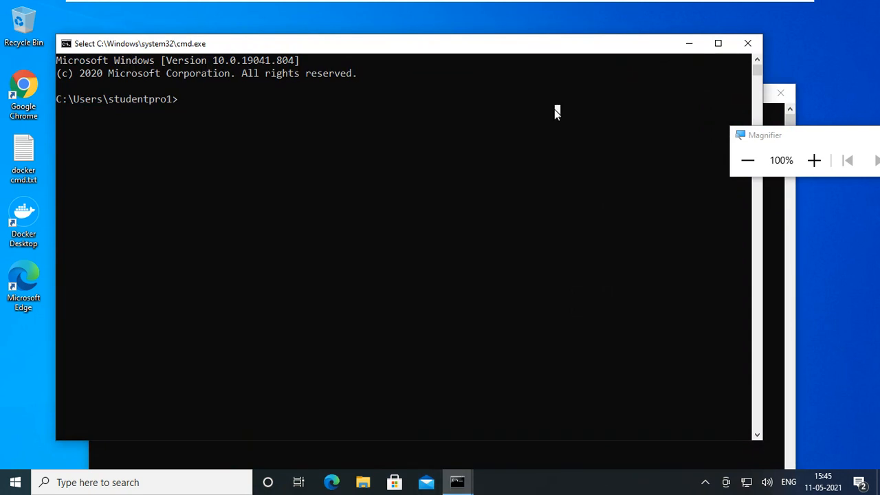
type("ipconfig")
key("Return")
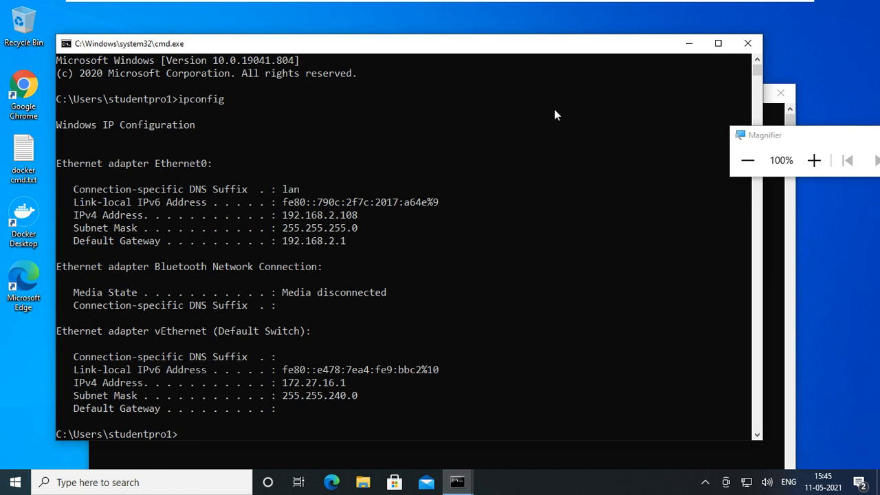
left_click_drag(284, 214, 361, 217)
left_click(363, 292)
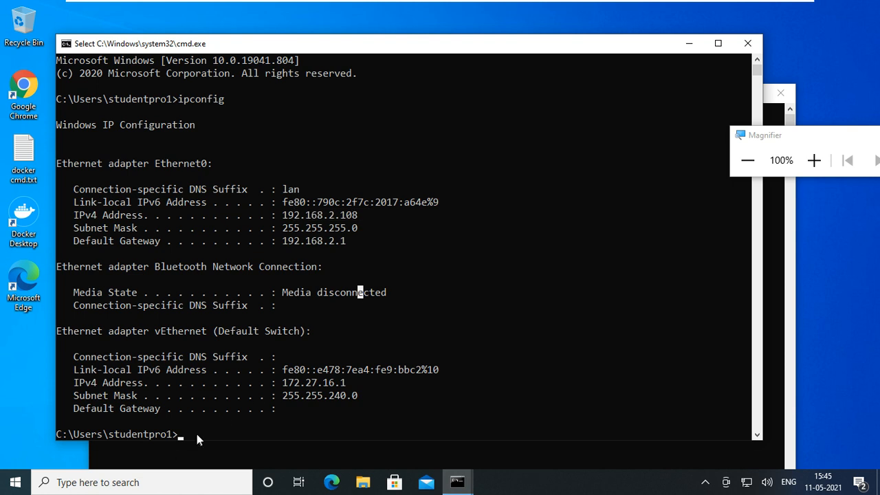
Ping 192.168.2.201, getting four replies with 0% loss, then exit the console
type("pin")
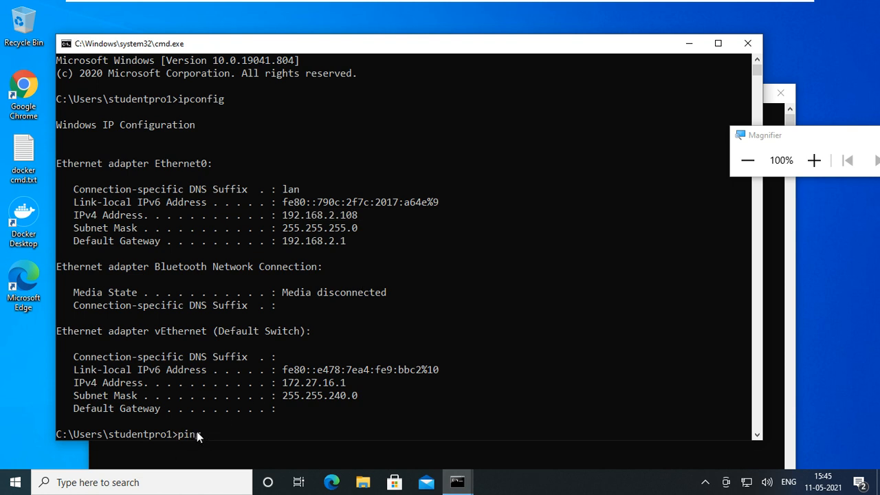
type("g 192.168.2.201")
key("Return")
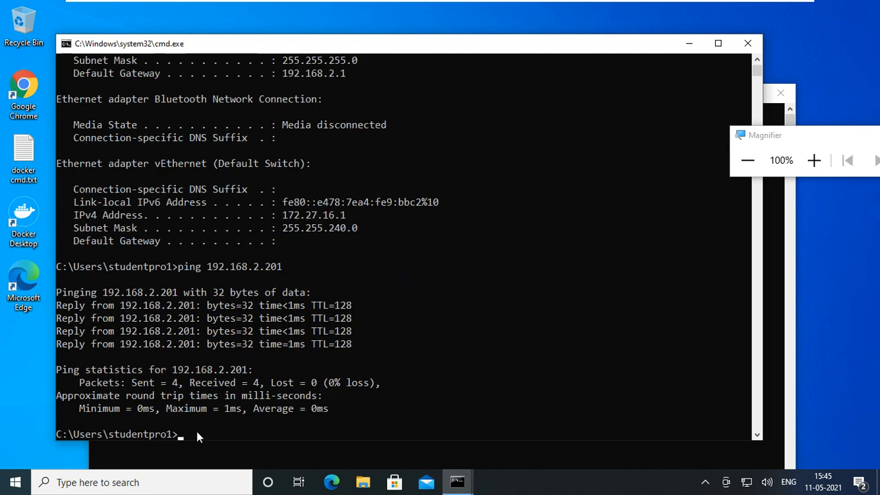
type("exit")
key("Return")
Minimize the remaining console and open \\192.168.2.201 from the Run box
left_click(722, 93)
key("super+r")
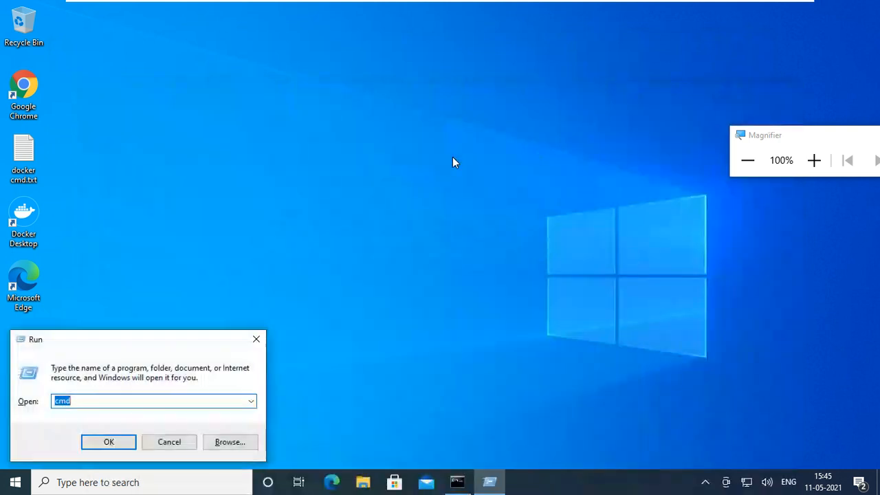
type("\\\\192")
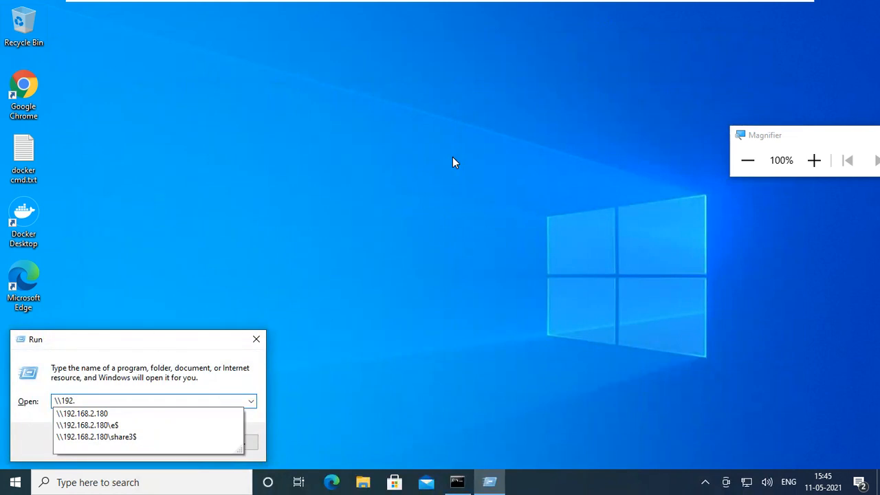
type(".168.2.201")
left_click(814, 161)
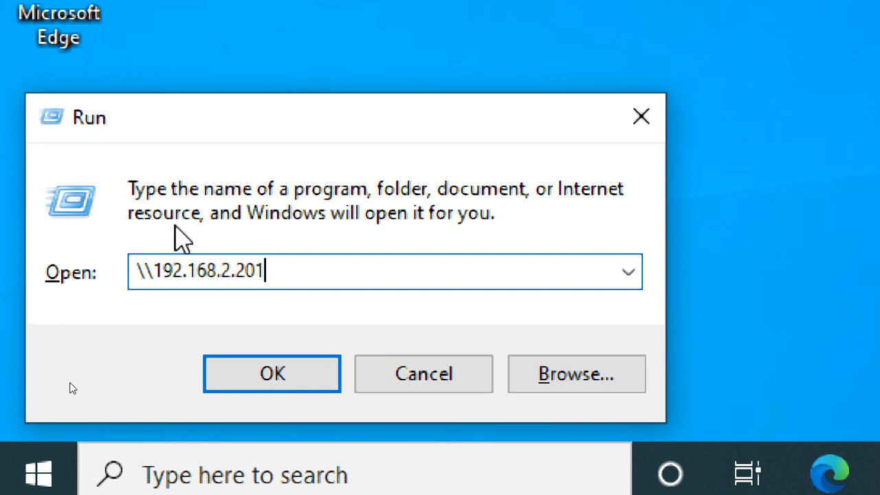
key("Return")
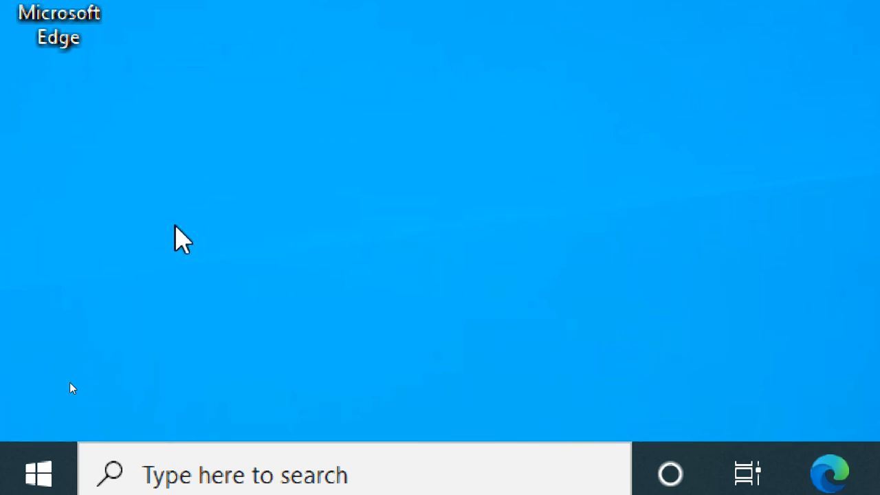
key("super+r")
key("Return")
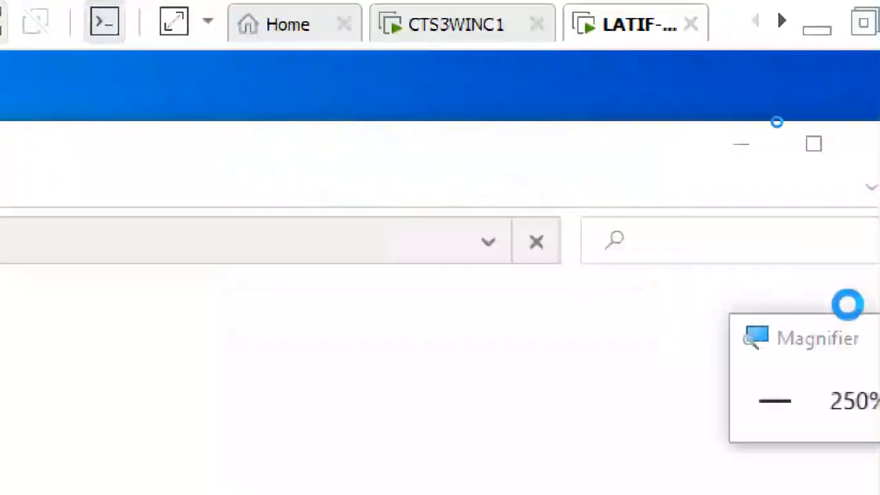
Enter the network user name and password in Windows Security to connect
left_click(570, 426)
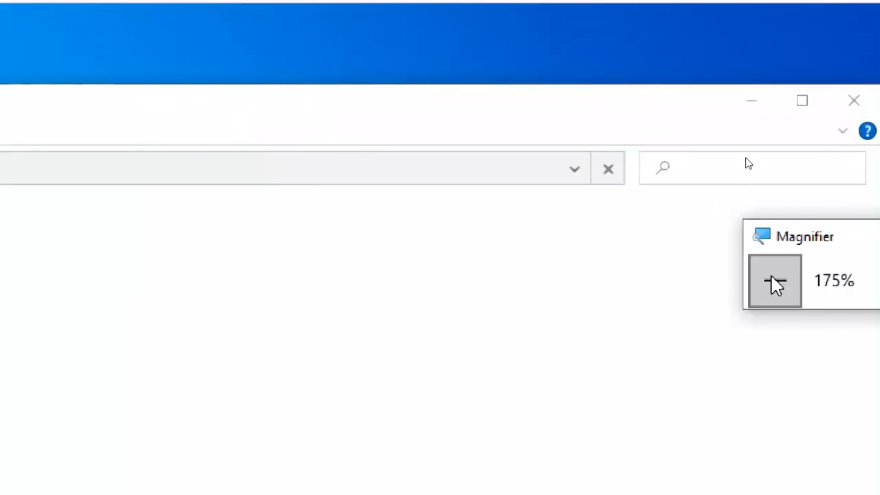
left_click(776, 282)
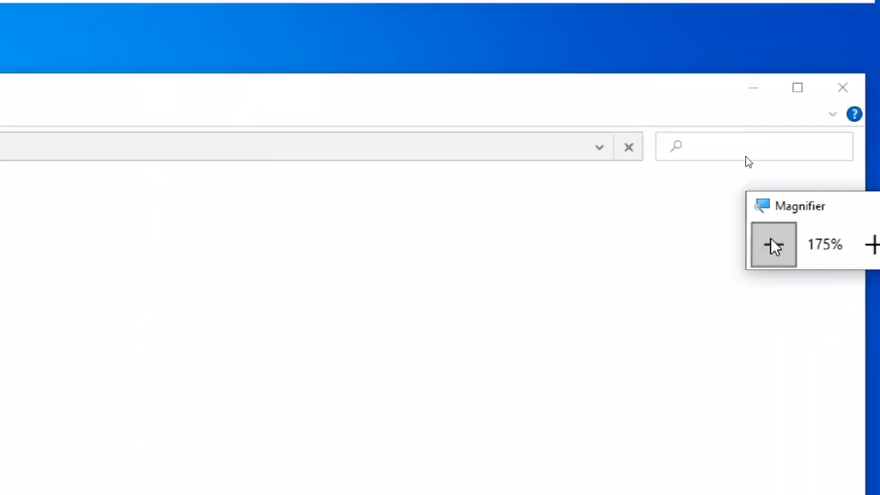
left_click(43, 10)
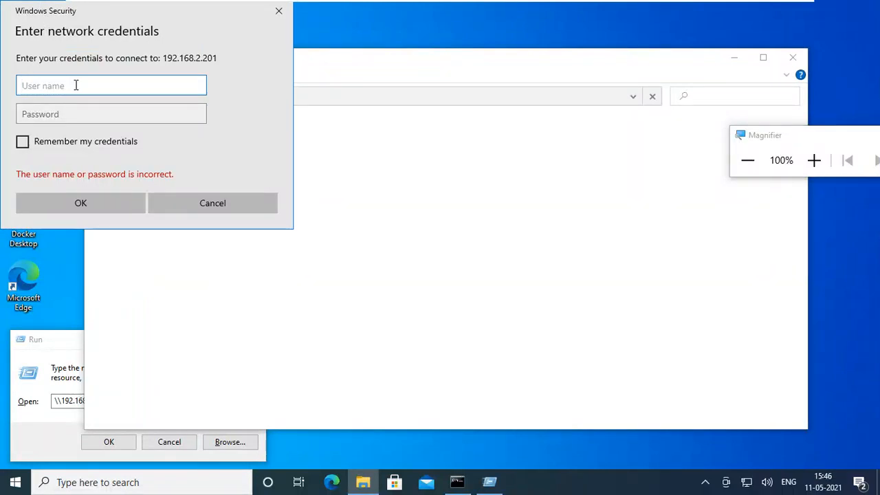
type("student1")
key("Tab")
type("•••••••••")
key("Return")
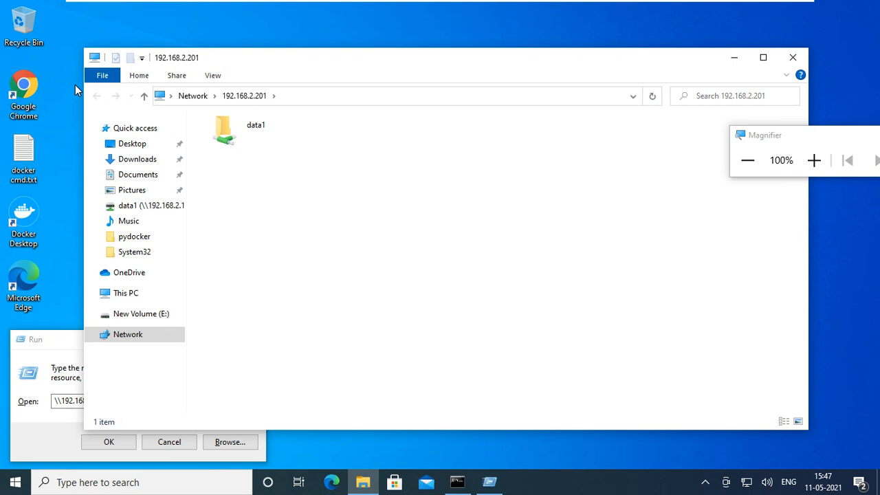
Copy docker cmd.txt from the client desktop into the shared data1 folder
left_click(247, 135)
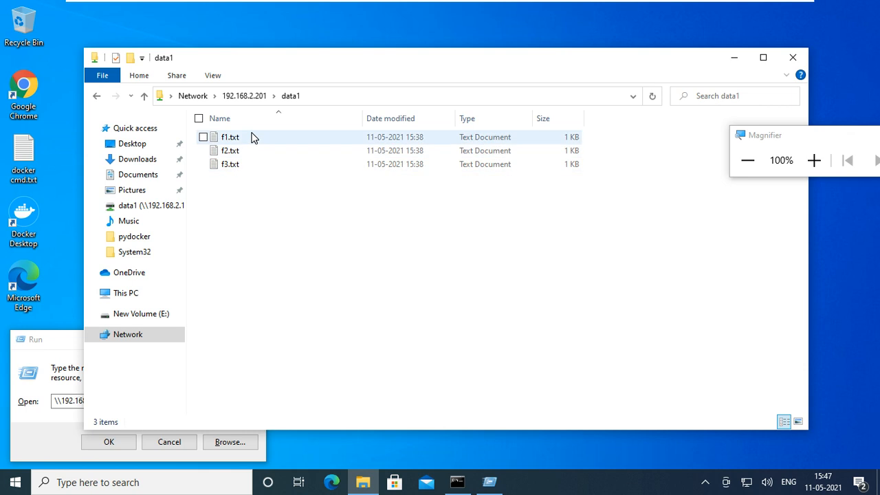
left_click(28, 147)
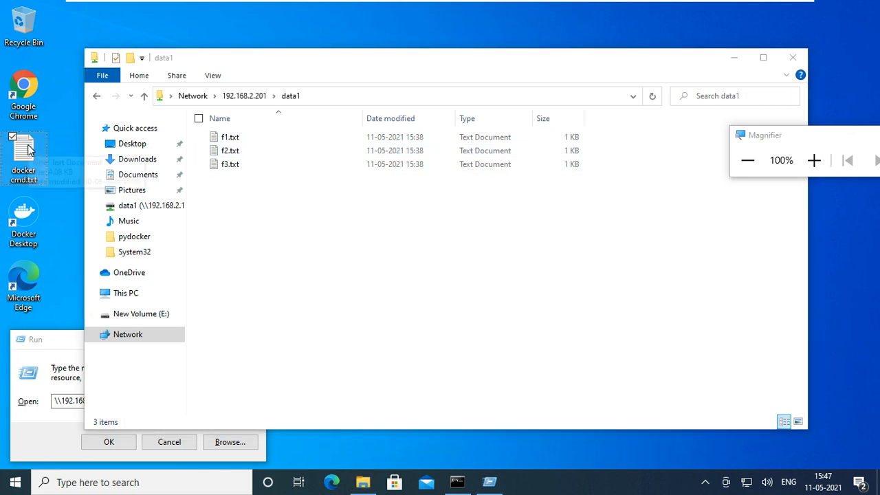
left_click(303, 251)
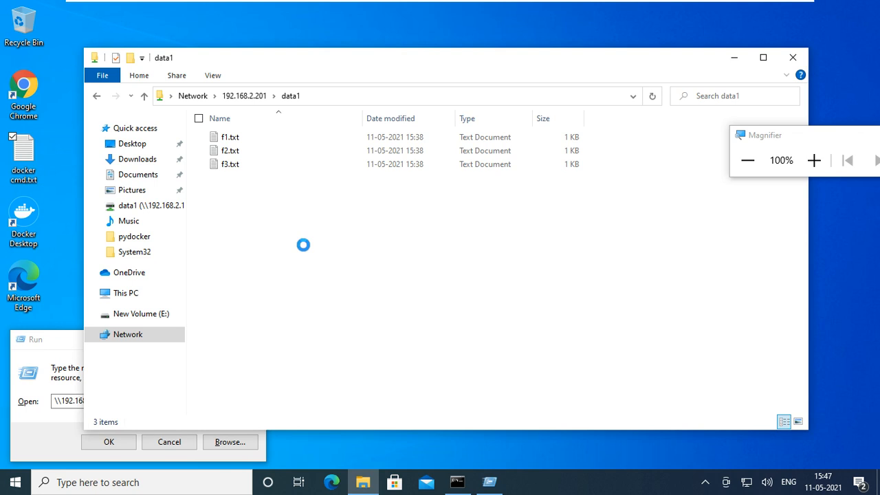
key("super")
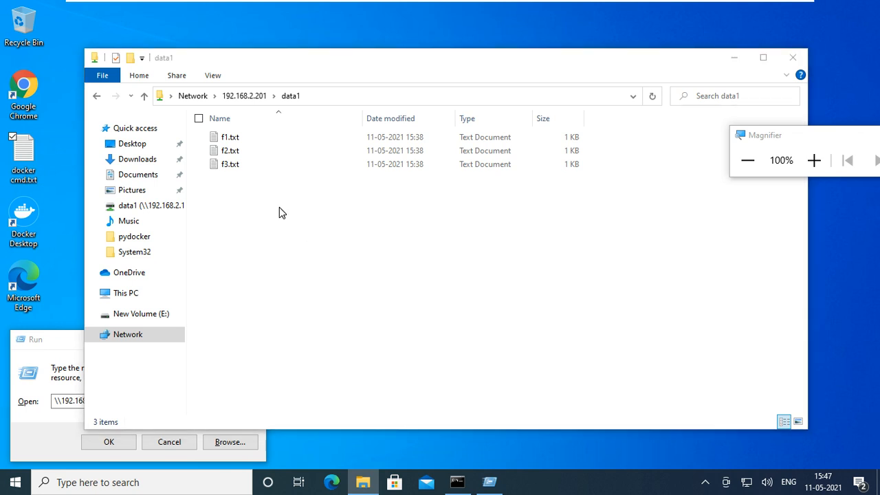
Refresh data1 to show docker cmd.txt beside f1.txt, f2.txt and f3.txt, then switch to the server VM
left_click(279, 208)
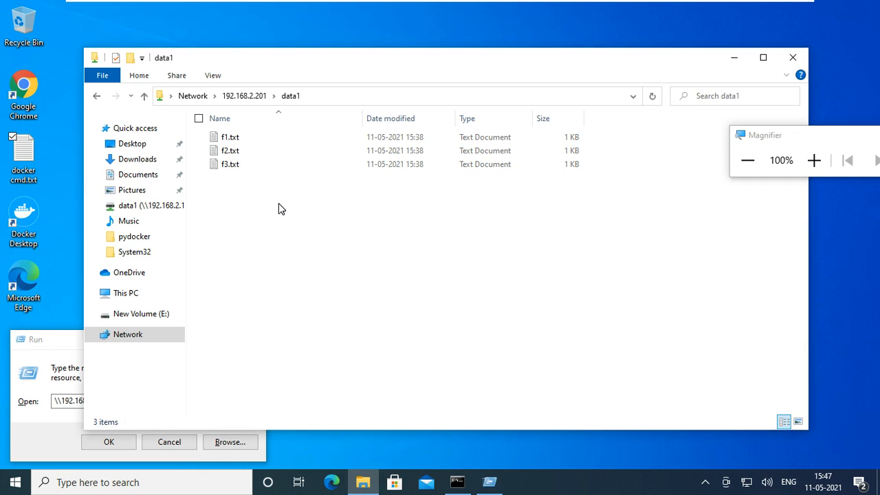
right_click(279, 208)
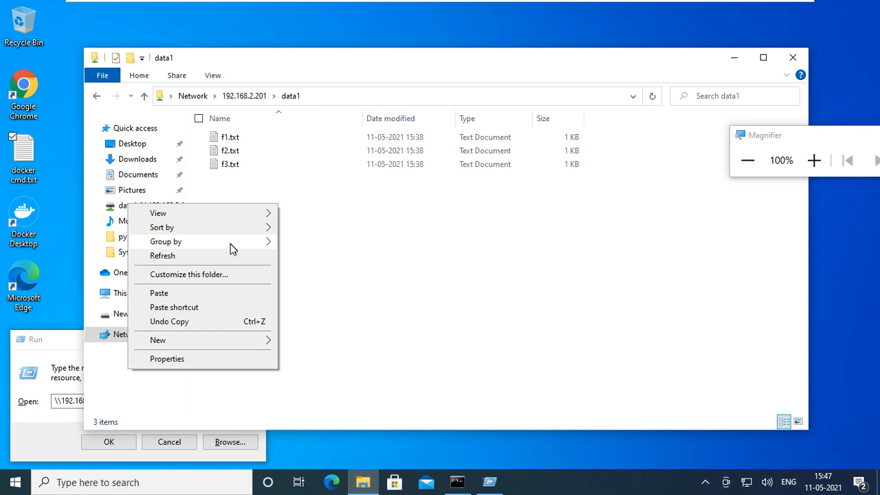
left_click(227, 254)
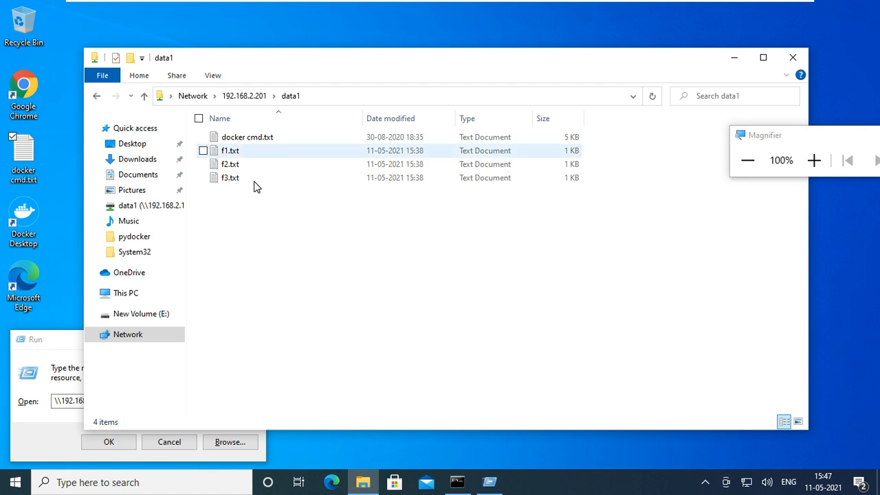
mouse_move(499, 2)
left_click(631, 8)
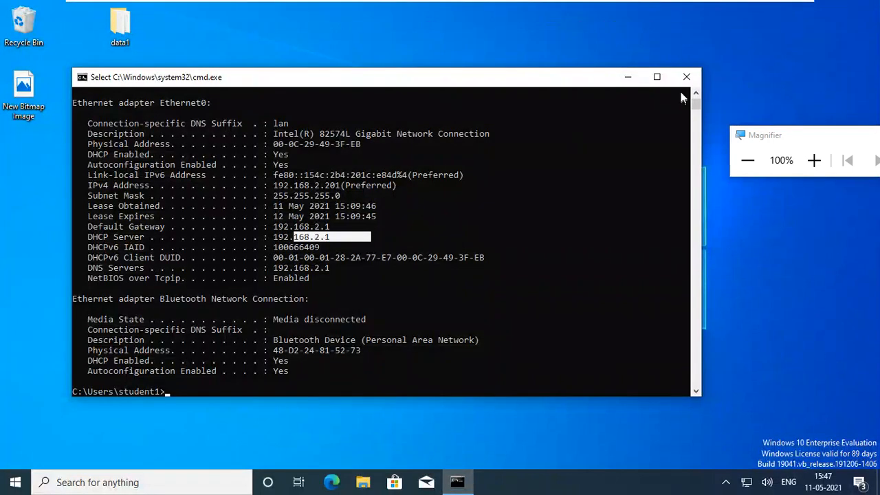
On the server, close the console and confirm docker cmd.txt sits in the local data1 folder
left_click(689, 78)
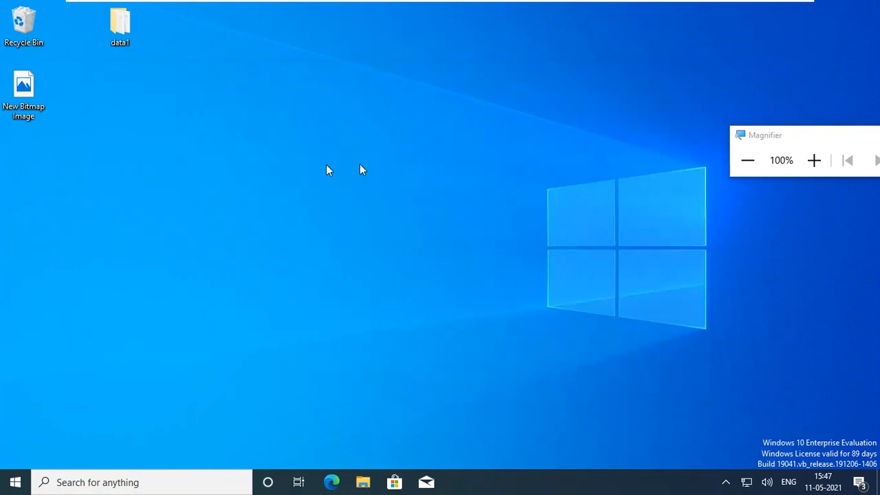
double_click(119, 43)
left_click(121, 66)
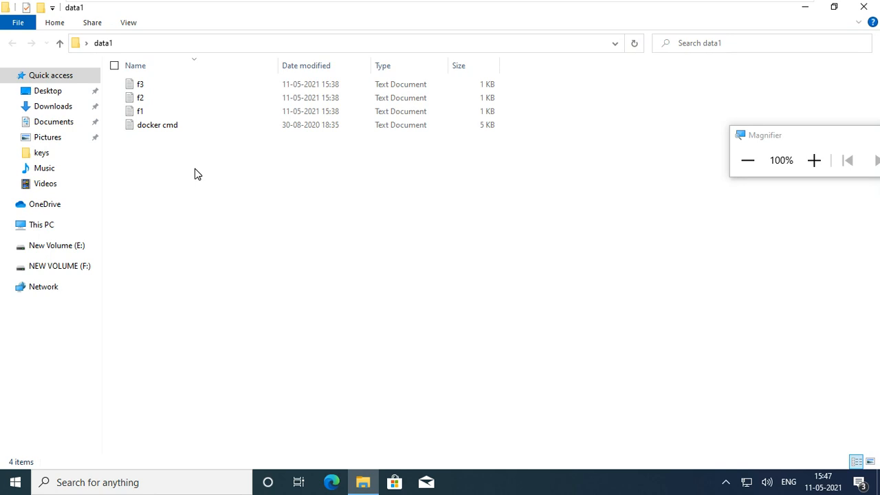
left_click(185, 124)
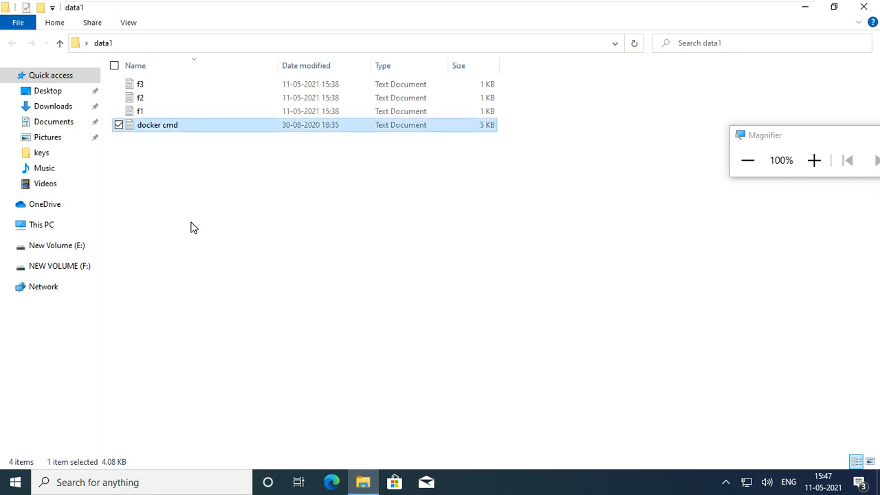
left_click(864, 7)
Back on the client, go up to the 192.168.2.201 listing and close that folder window
left_click(684, 4)
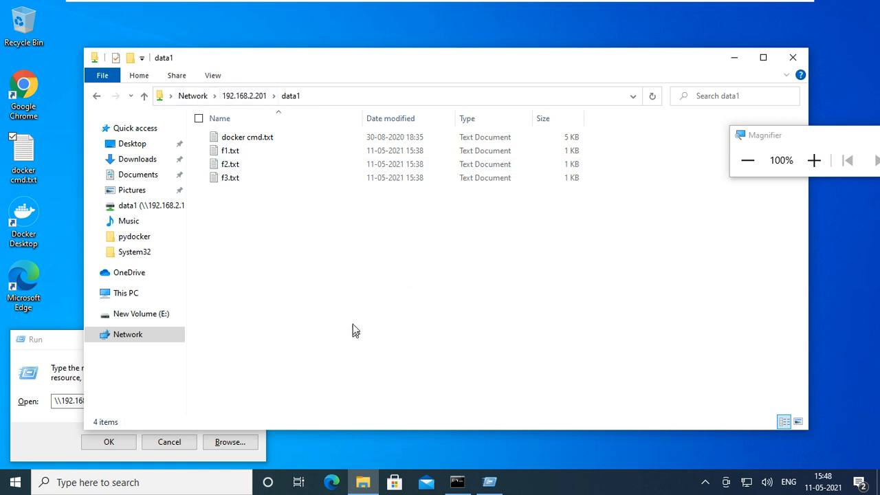
left_click(251, 96)
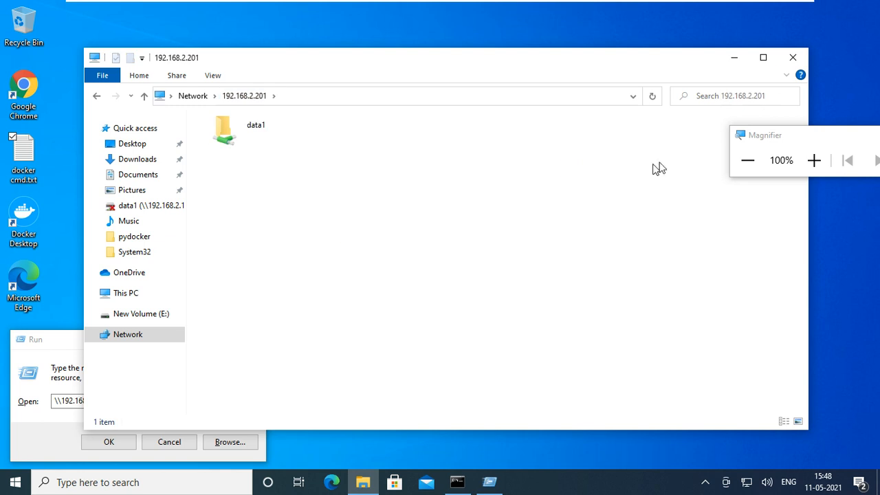
left_click(798, 63)
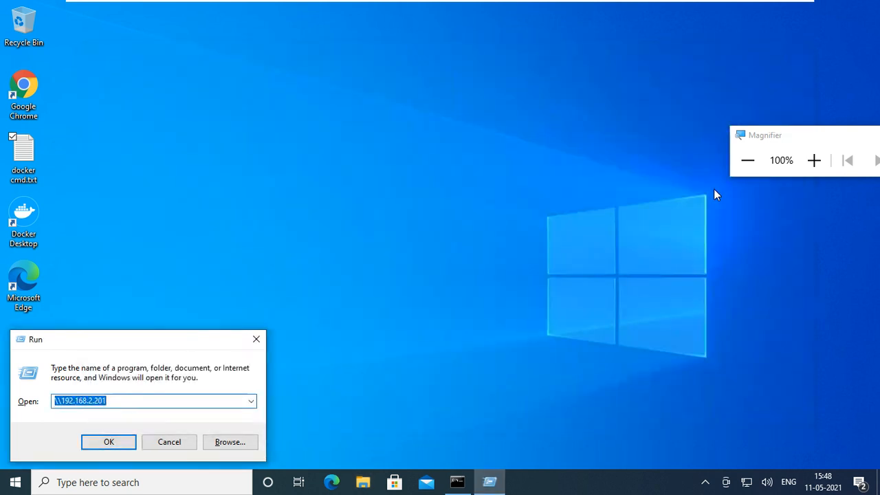
left_click(811, 165)
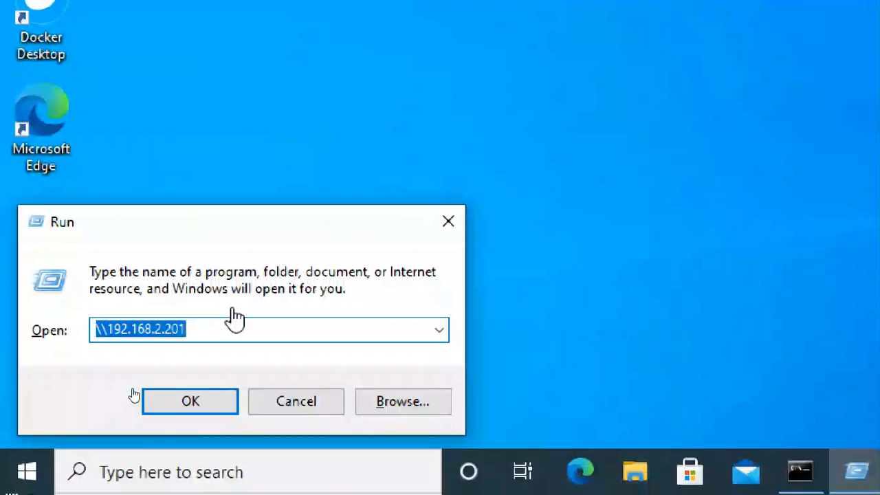
Re-enter \\192.168.2.201 in the Run dialog's Open field and submit it with OK
left_click(232, 328)
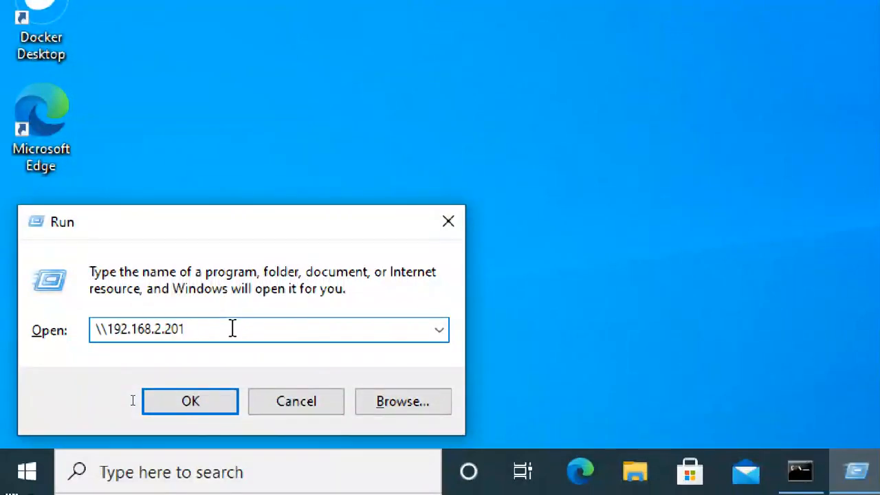
key("BackSpace")
key("BackSpace")
key("BackSpace")
key("BackSpace")
key("BackSpace")
key("BackSpace")
key("BackSpace")
key("BackSpace")
key("BackSpace")
key("BackSpace")
key("BackSpace")
key("BackSpace")
key("BackSpace")
key("BackSpace")
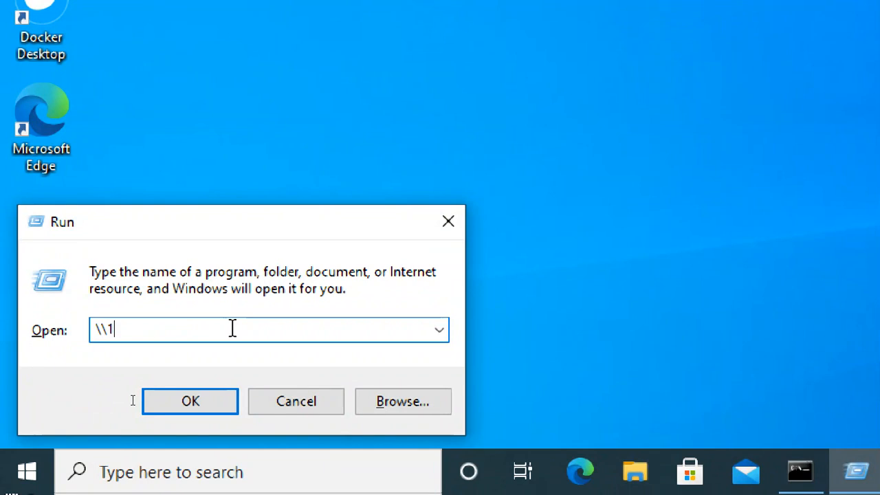
type("\\\\")
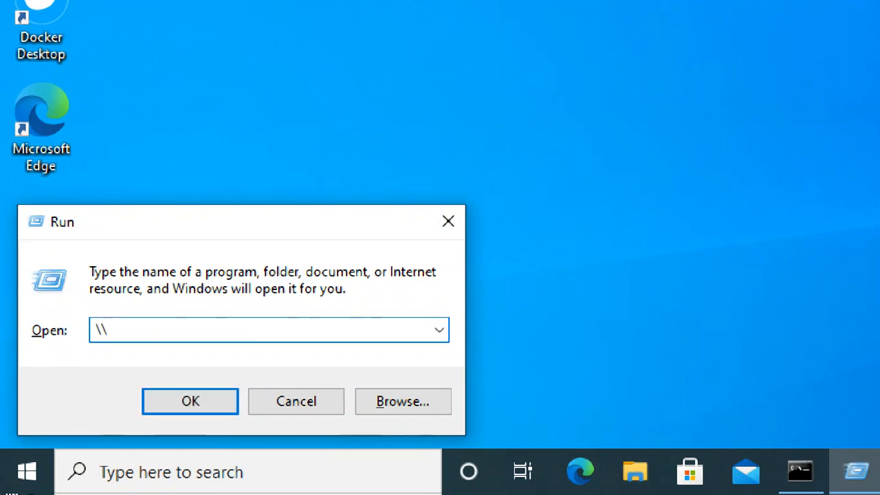
type("//")
key("BackSpace")
key("BackSpace")
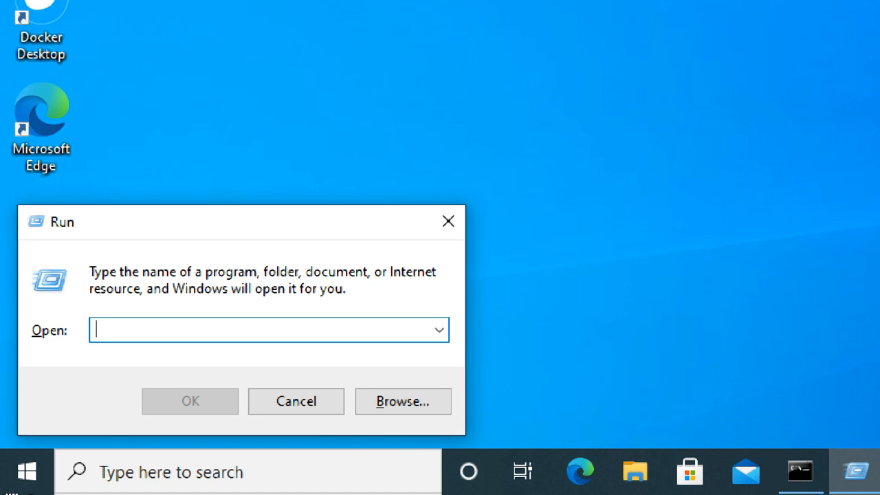
type("\\\\")
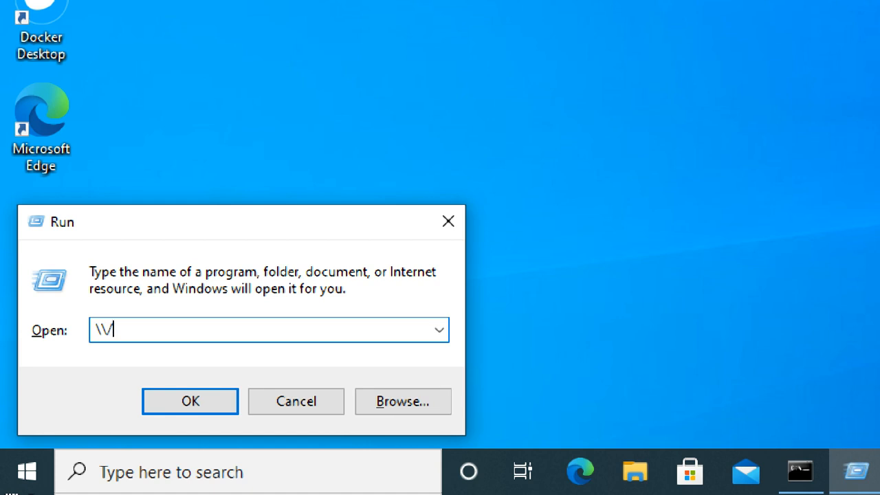
key("BackSpace")
type("\\\\")
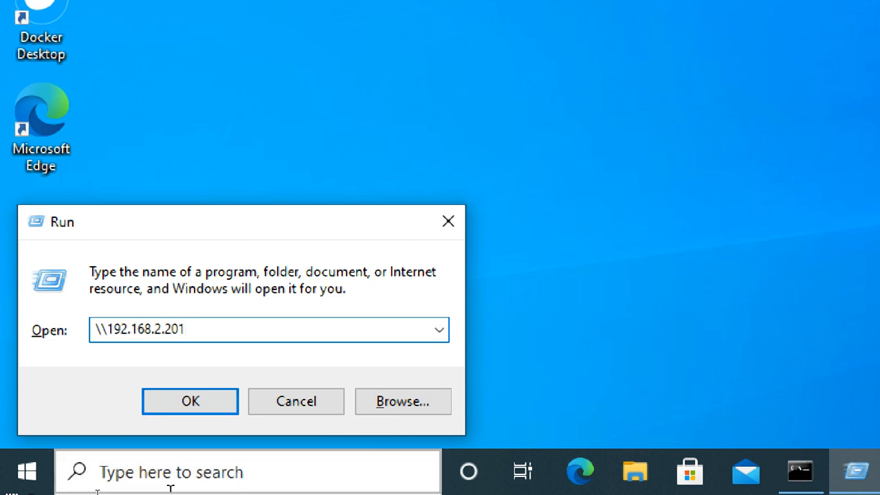
left_click(172, 414)
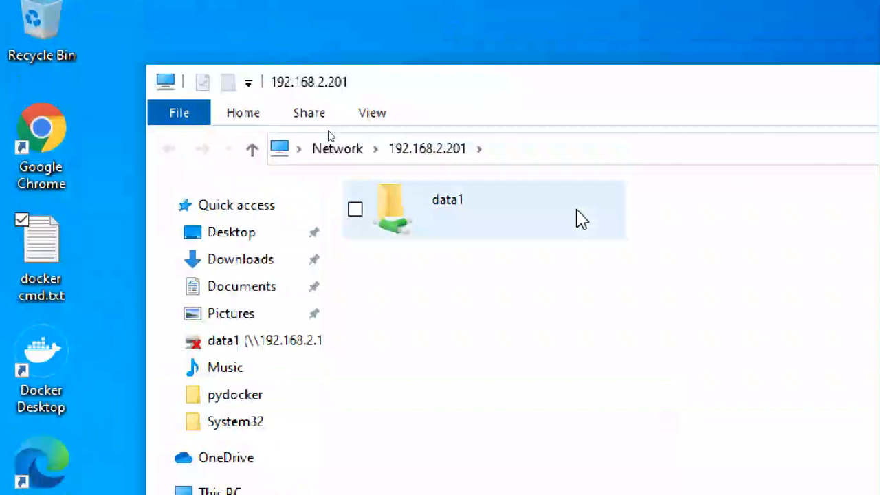
Leave full-screen view and bring up the CTS3WINC1 server's desktop
left_click(581, 219)
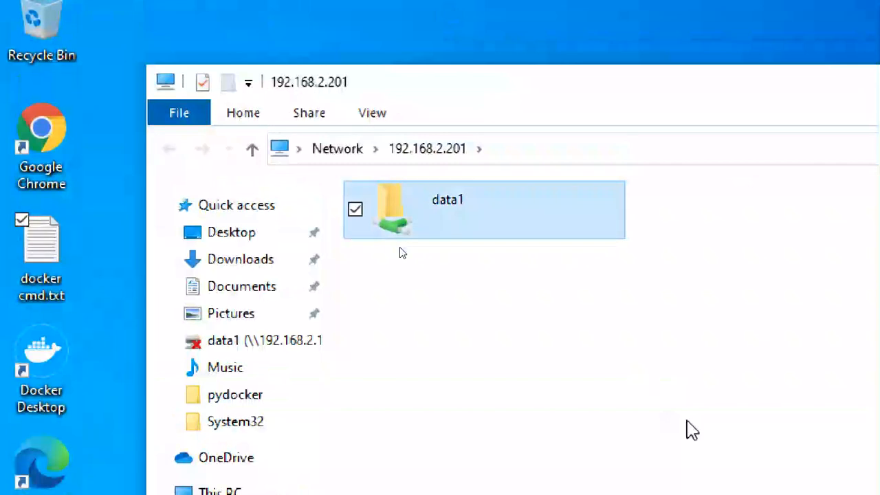
left_click(787, 7)
left_click(743, 300)
left_click(743, 300)
left_click(742, 300)
left_click(531, 482)
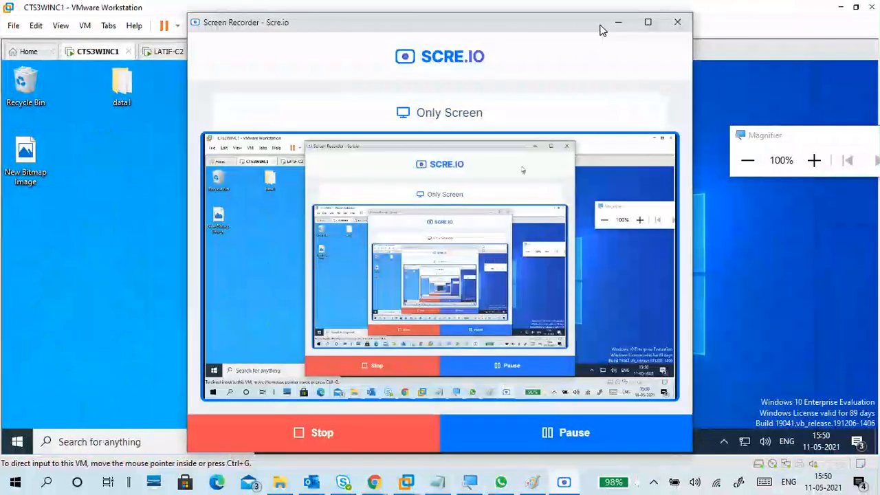
left_click(618, 22)
Create a new desktop folder named data2
right_click(206, 173)
mouse_move(163, 277)
left_click(287, 277)
type("data2")
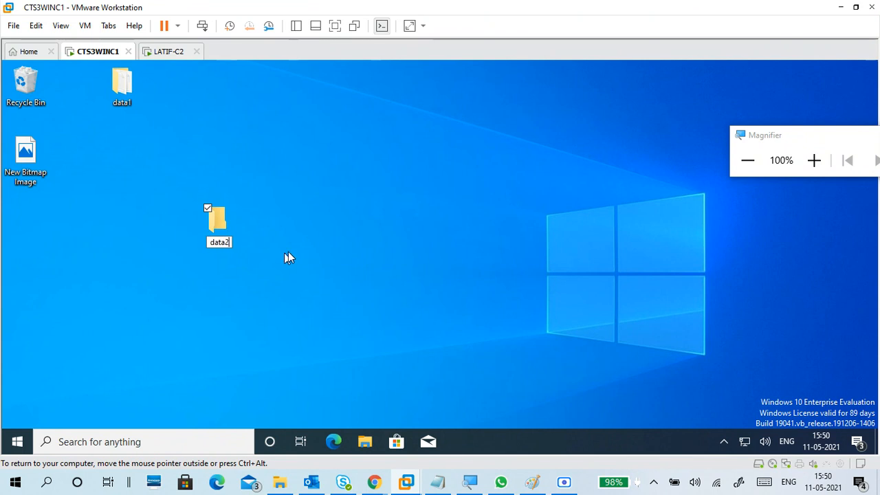
left_click(812, 160)
key("Return")
Open data2 and create two new text documents named s1 and s2
double_click(385, 262)
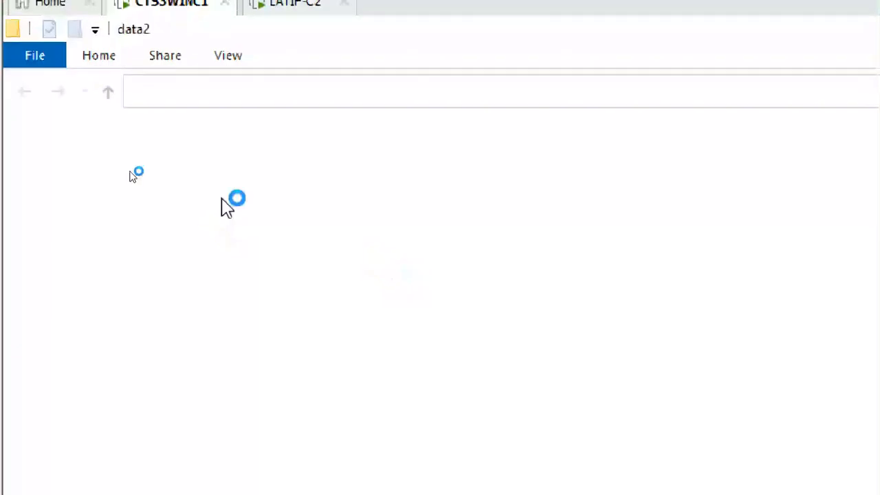
right_click(295, 222)
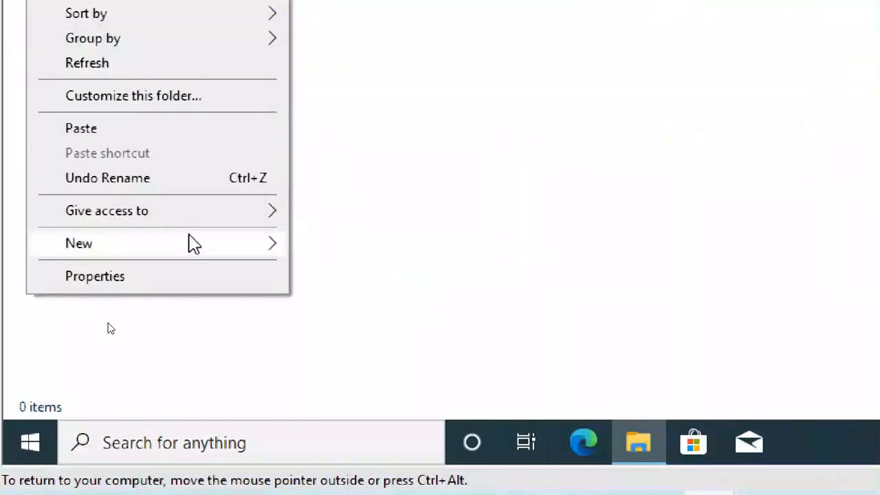
mouse_move(192, 243)
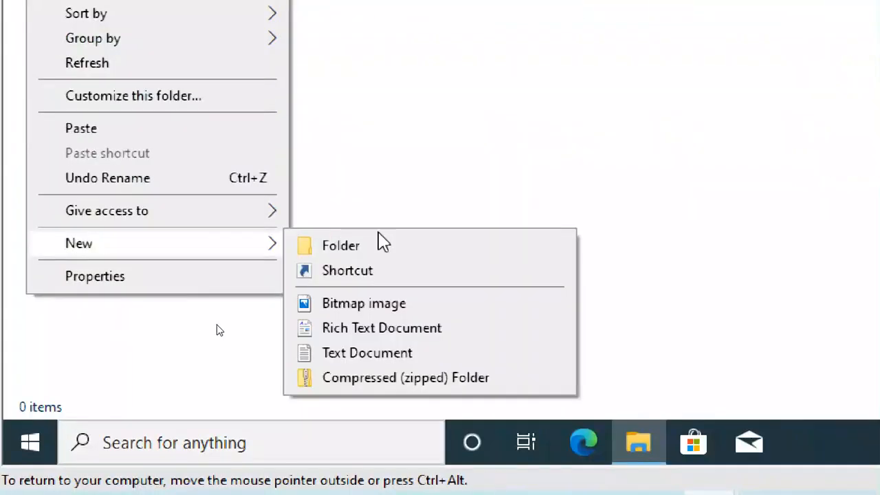
left_click(387, 359)
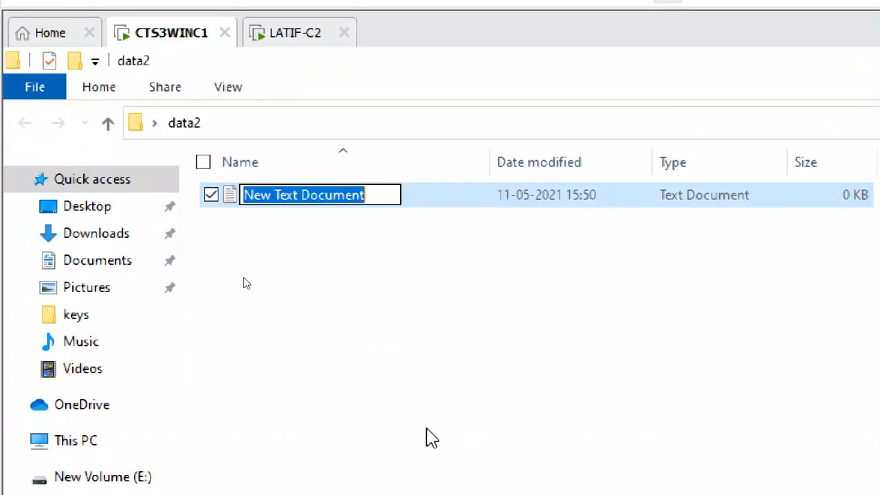
type("s1")
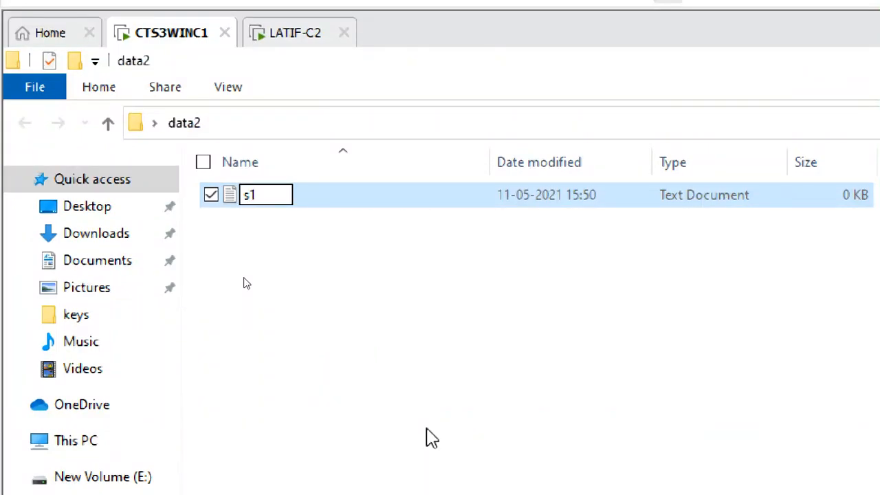
left_click(371, 311)
right_click(366, 308)
mouse_move(344, 387)
left_click(440, 465)
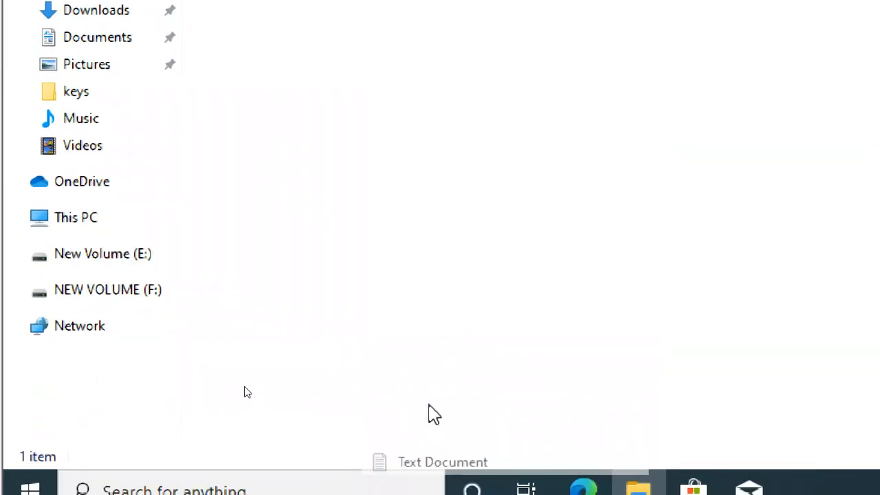
type("s2")
left_click(323, 240)
Write 's1' into s1 and 's2' into s2, saving each when closing Notepad
left_click(273, 158)
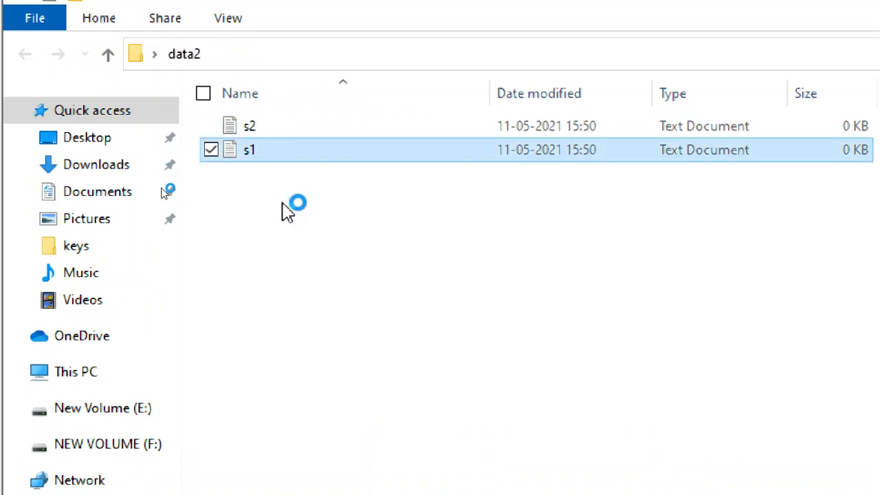
type("s1")
left_click(433, 183)
left_click(464, 398)
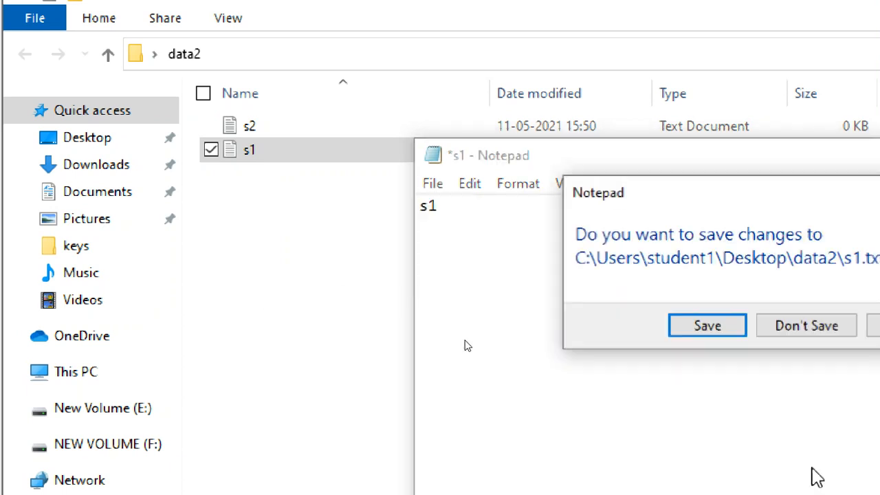
left_click(729, 330)
double_click(238, 131)
type("s2")
left_click(421, 182)
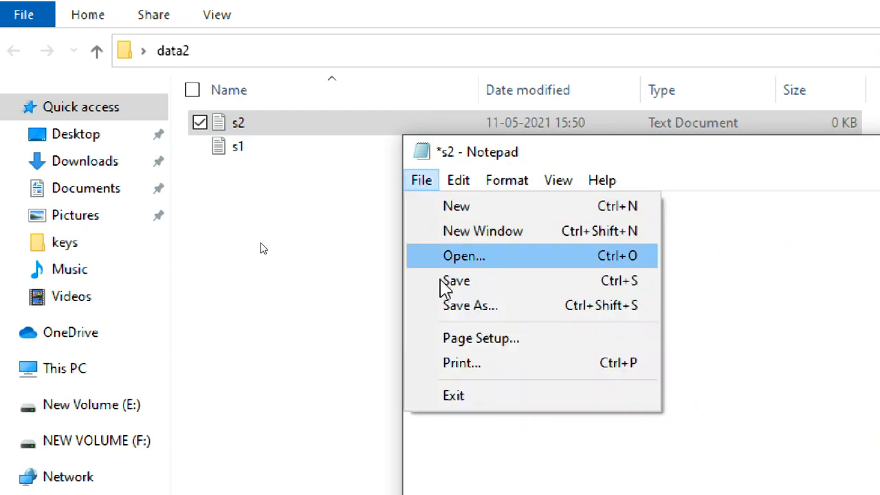
left_click(468, 411)
left_click(700, 321)
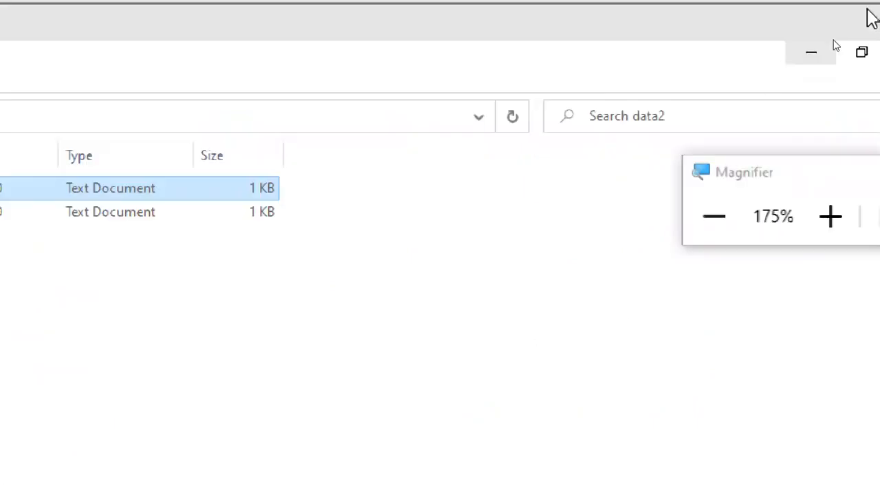
Turn on advanced sharing for data2 and give Everyone full control
left_click(867, 124)
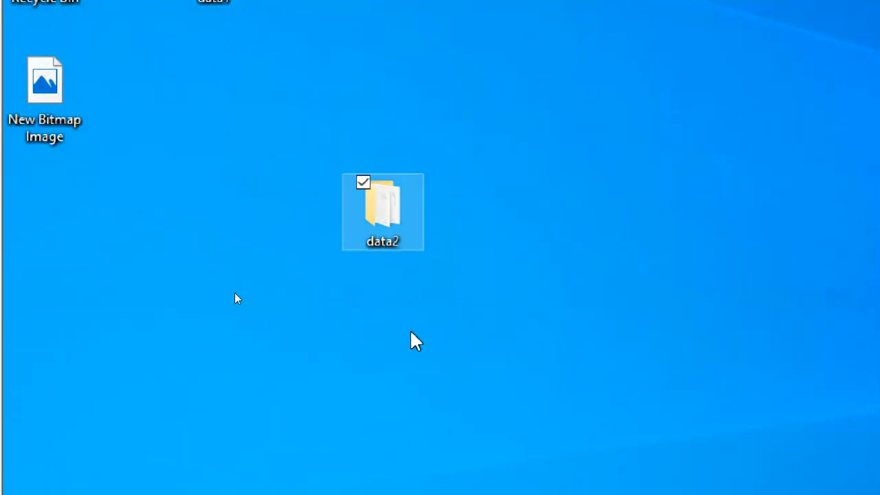
right_click(389, 210)
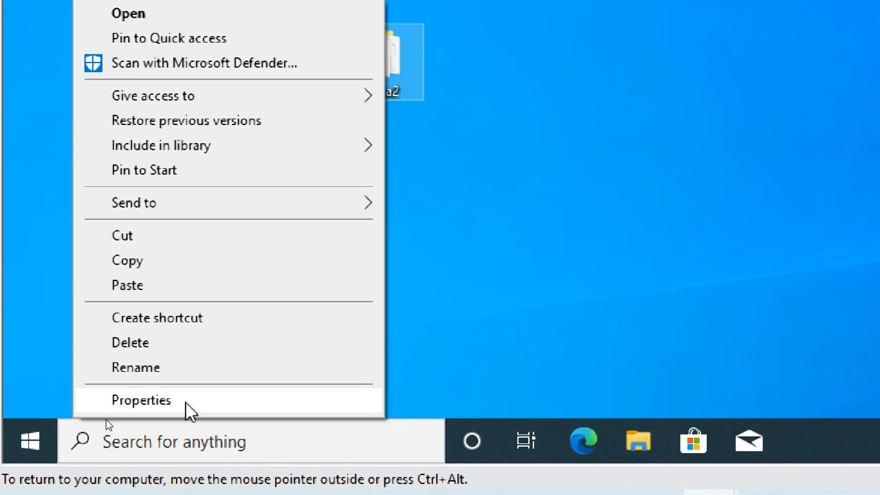
left_click(191, 412)
left_click(502, 77)
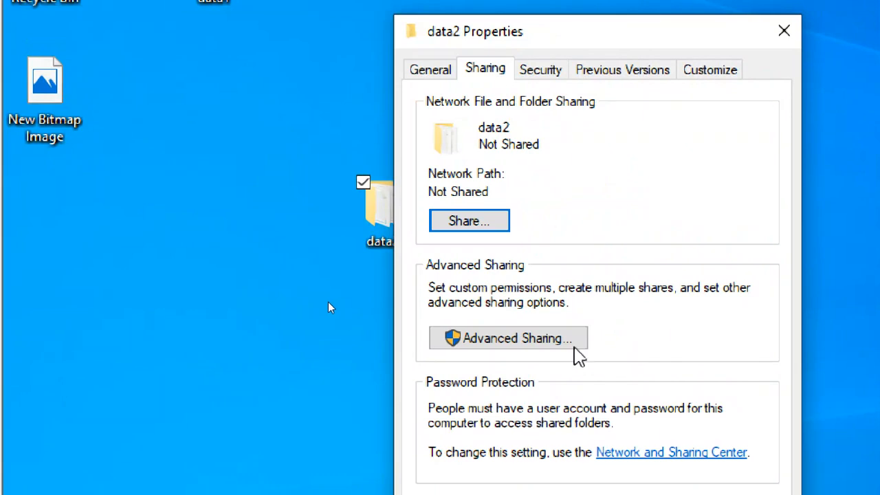
left_click(571, 338)
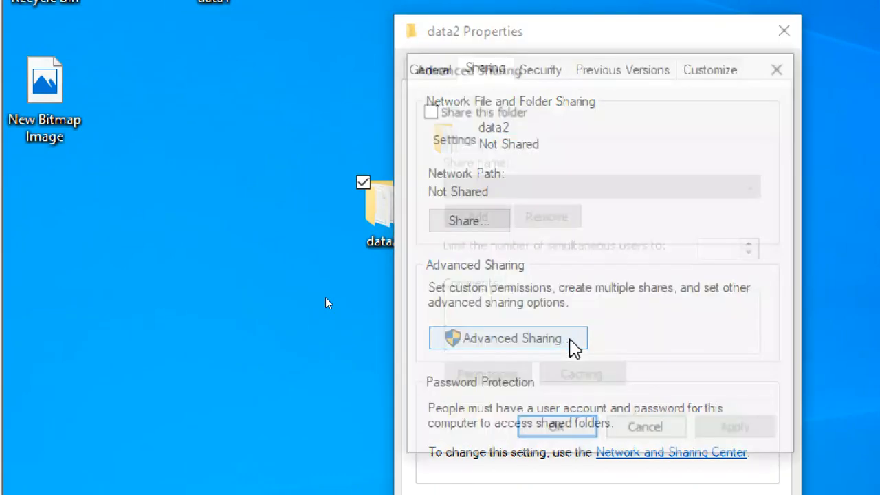
left_click(470, 110)
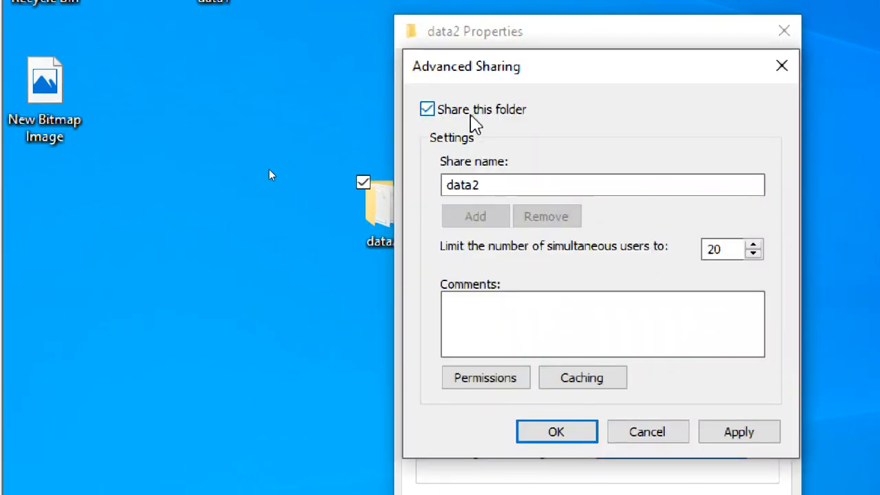
left_click(495, 382)
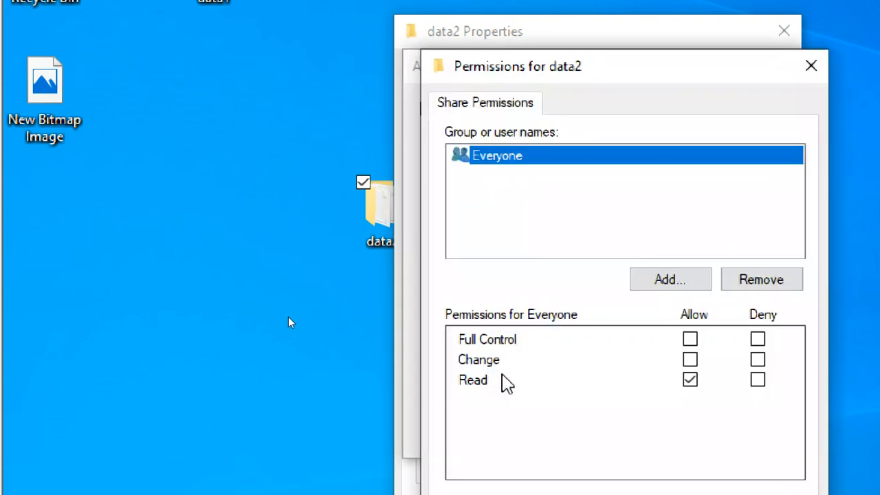
left_click(691, 340)
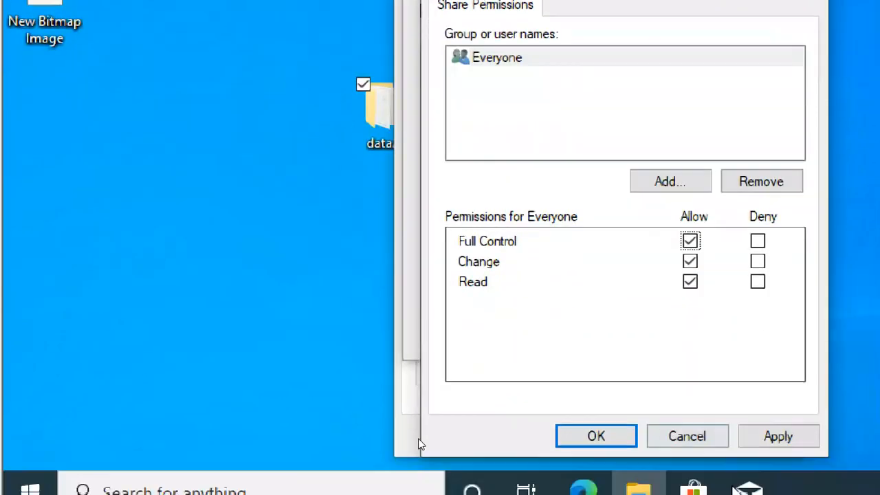
left_click(769, 426)
left_click(608, 424)
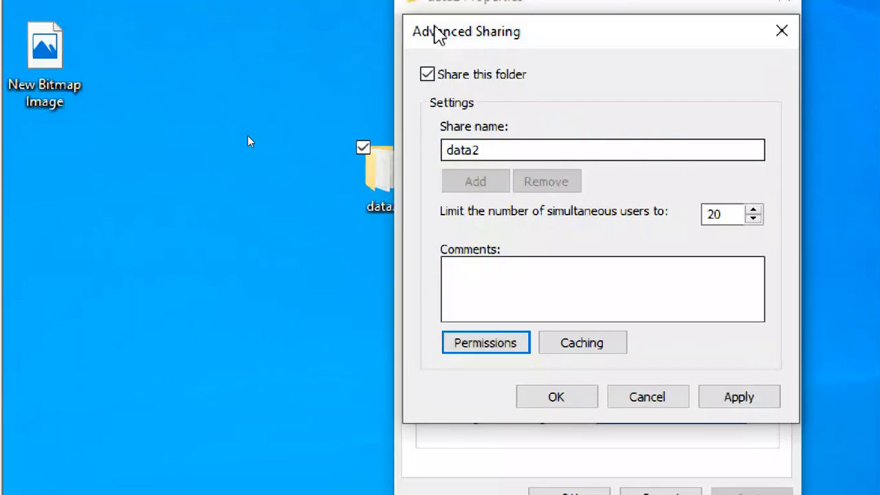
Rename the data2 share to share2 and apply the sharing settings
left_click_drag(479, 150, 436, 144)
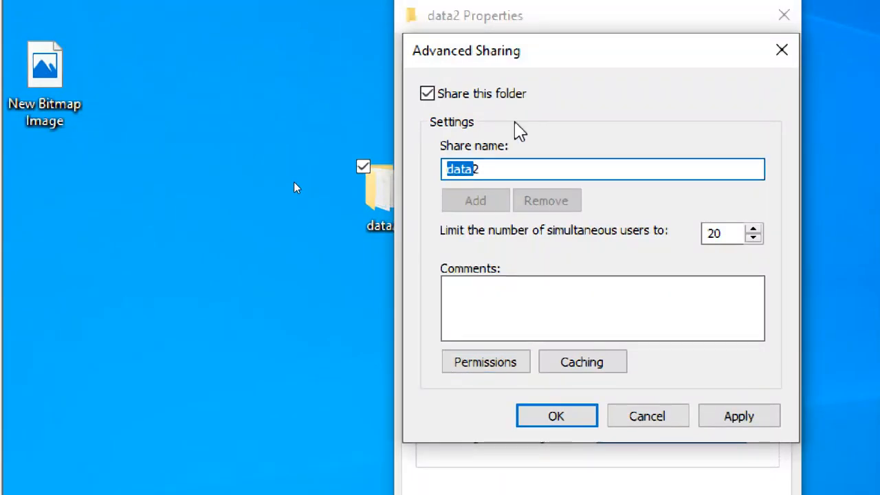
type("share2")
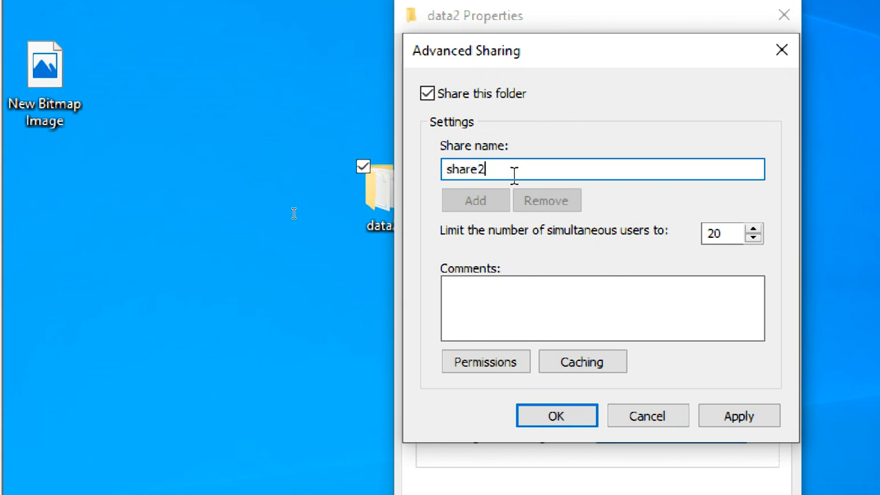
left_click_drag(481, 177, 432, 167)
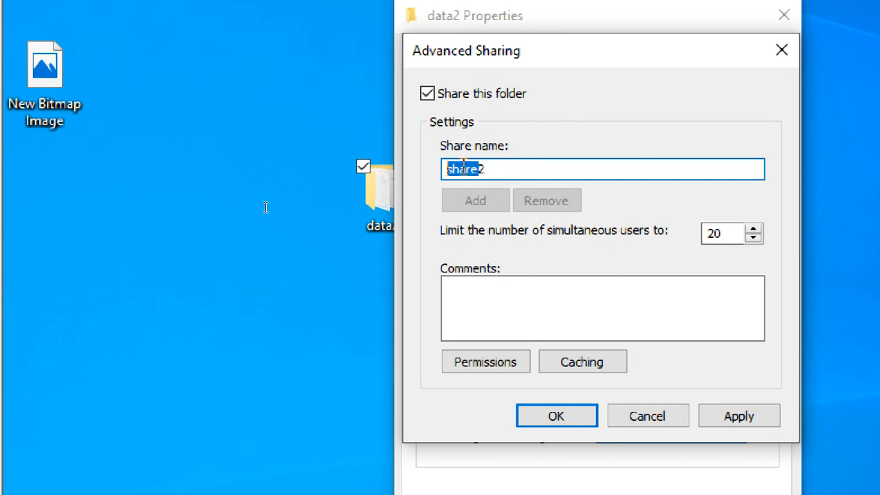
left_click(488, 170)
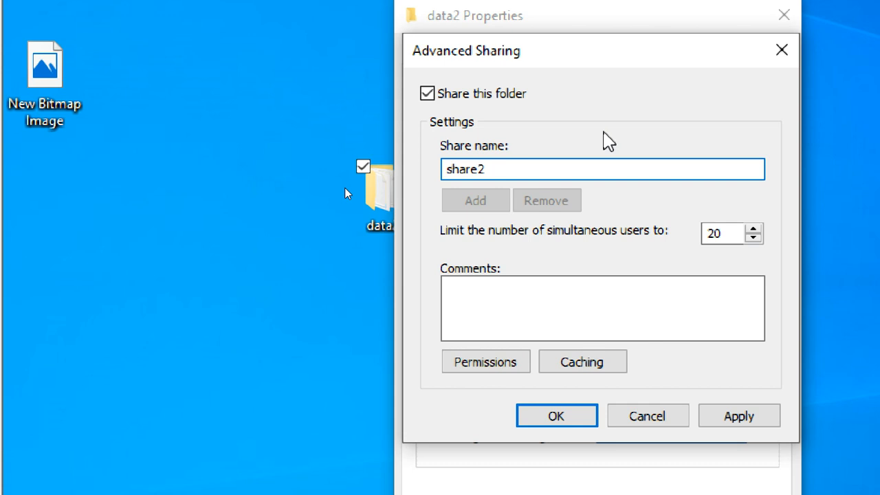
left_click(741, 418)
left_click(572, 421)
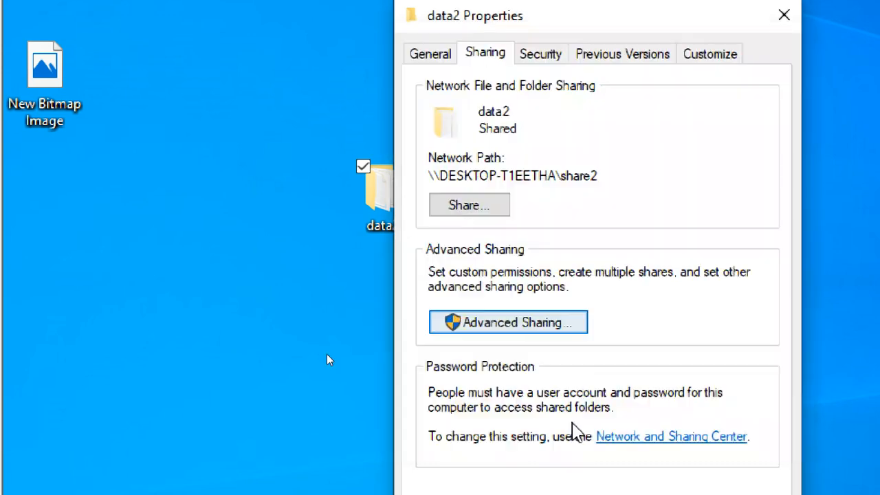
Close the data2 Properties window and clear the desktop selection
left_click(565, 390)
left_click(486, 220)
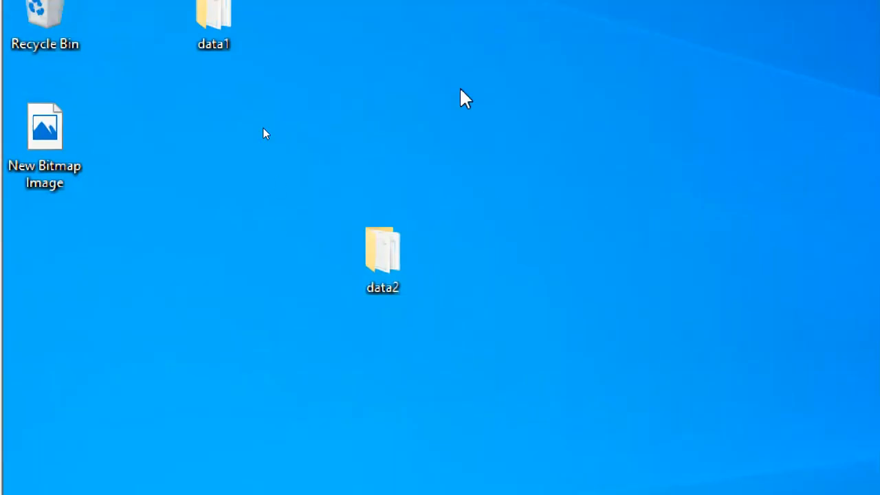
right_click(458, 61)
left_click(519, 209)
Run net share in a Command Prompt to list the server's shares
key("super+r")
key("Return")
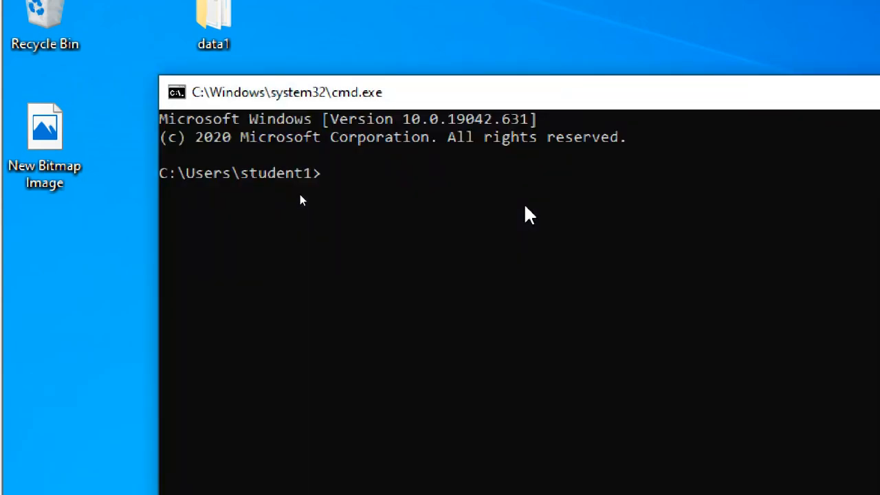
type("net share")
key("Return")
Highlight the share2 and data1 entries and their folder paths in the output
left_click_drag(215, 373, 200, 371)
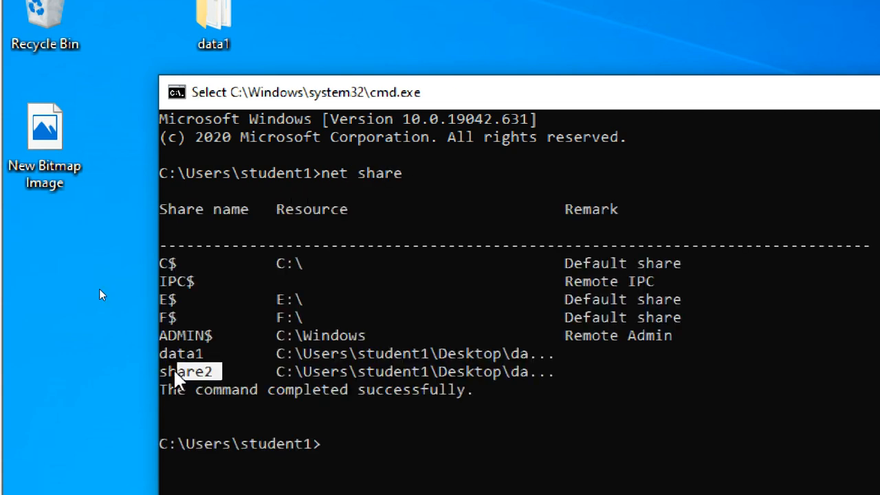
left_click_drag(277, 371, 559, 378)
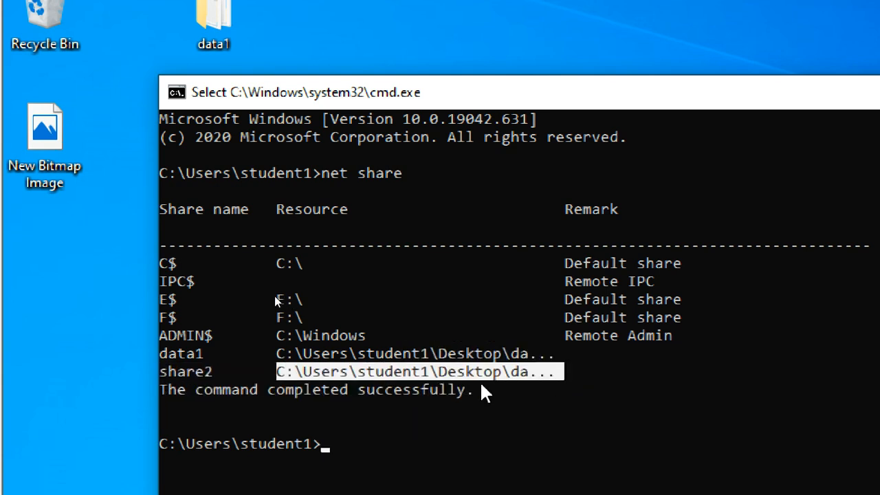
left_click_drag(535, 350, 240, 337)
left_click(209, 336)
left_click_drag(164, 354, 205, 354)
left_click(218, 376)
left_click(206, 356)
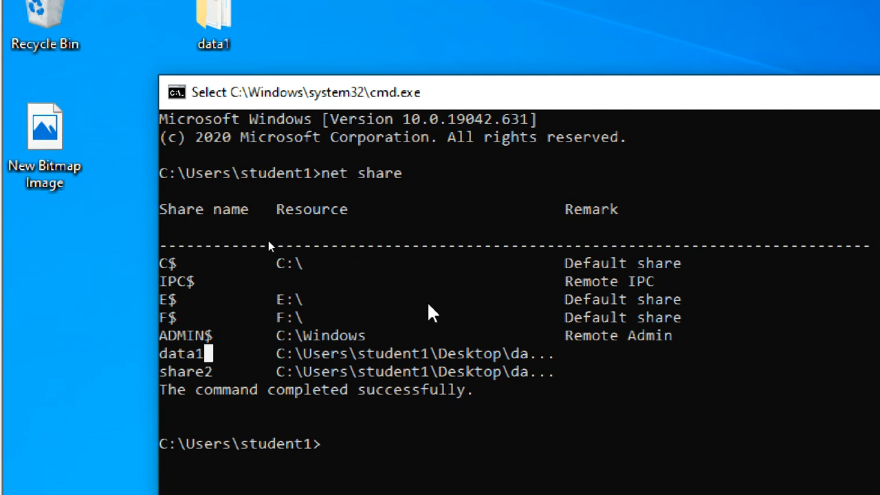
Close the Command Prompt, select the data1 and data2 icons, and switch to LATIF-C2
left_click(791, 91)
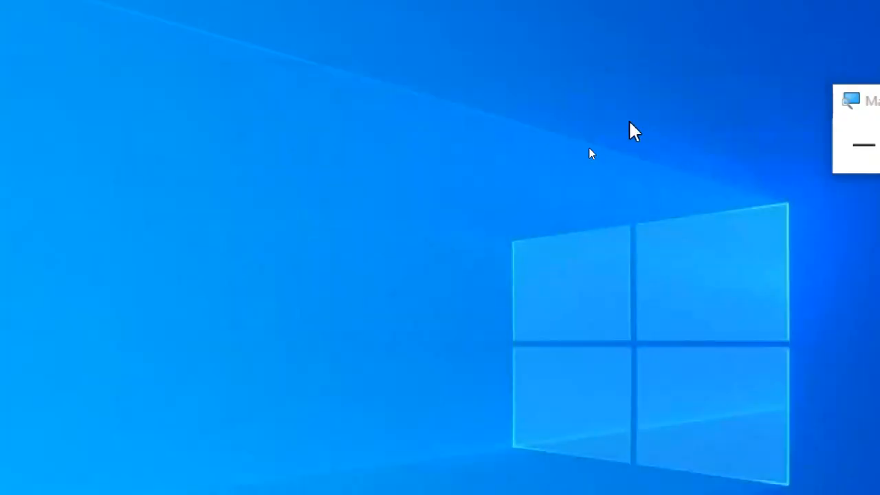
left_click(205, 97)
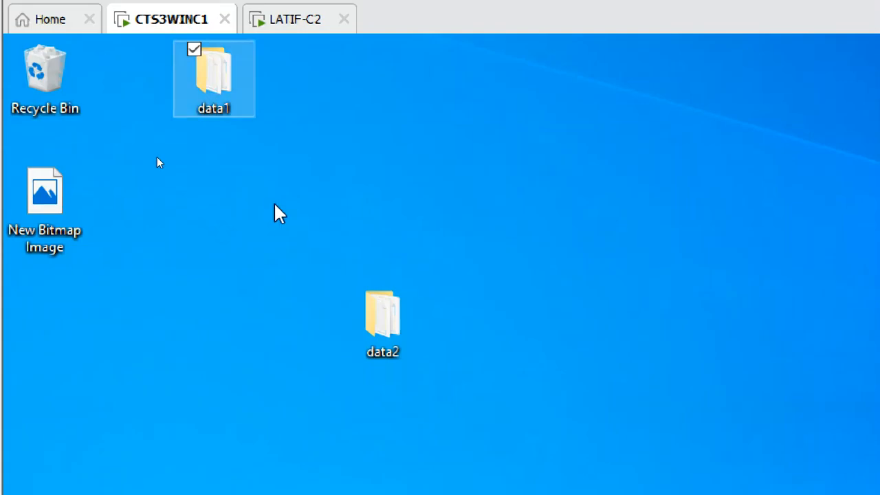
left_click(385, 330)
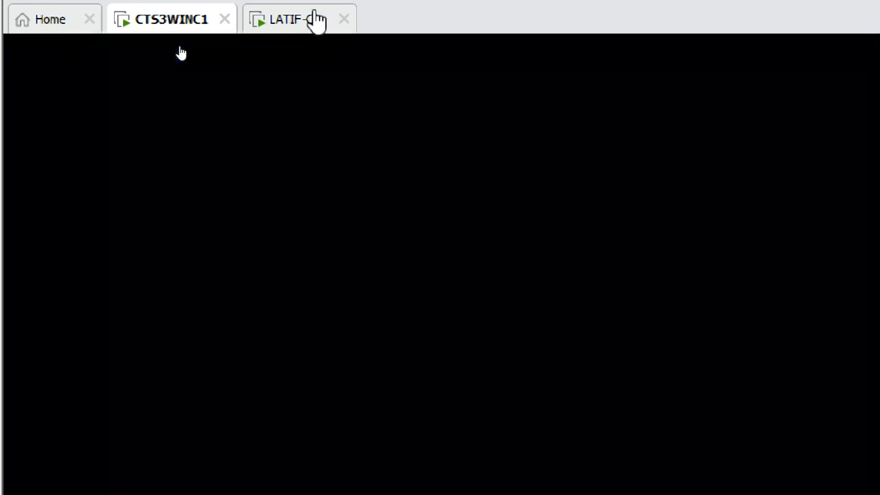
left_click(315, 14)
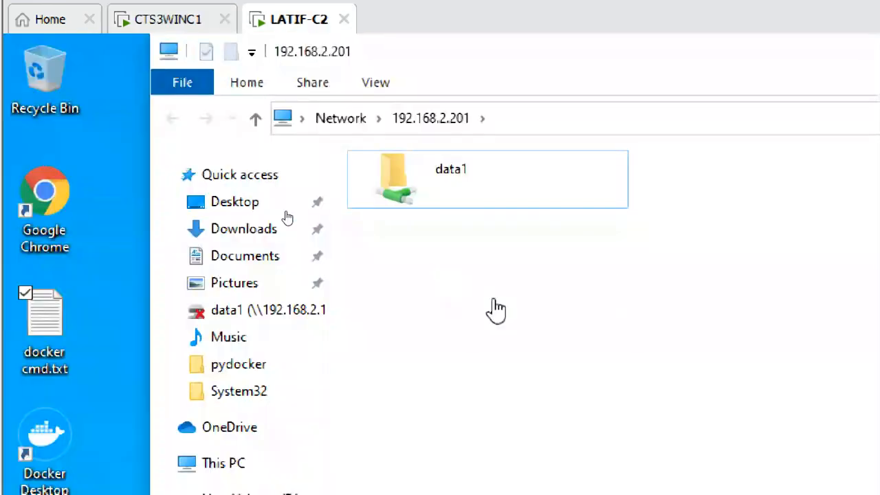
Refresh the server's shares, open share2, and create a text document named s3
left_click(687, 120)
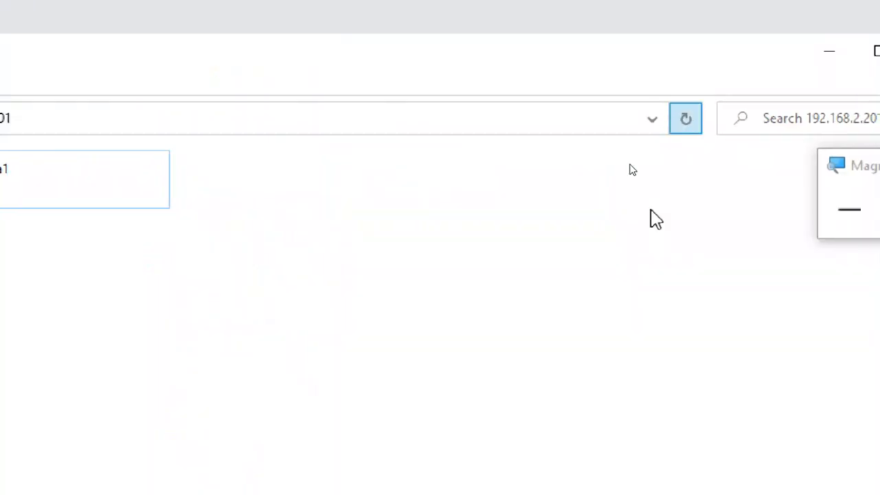
left_click(612, 185)
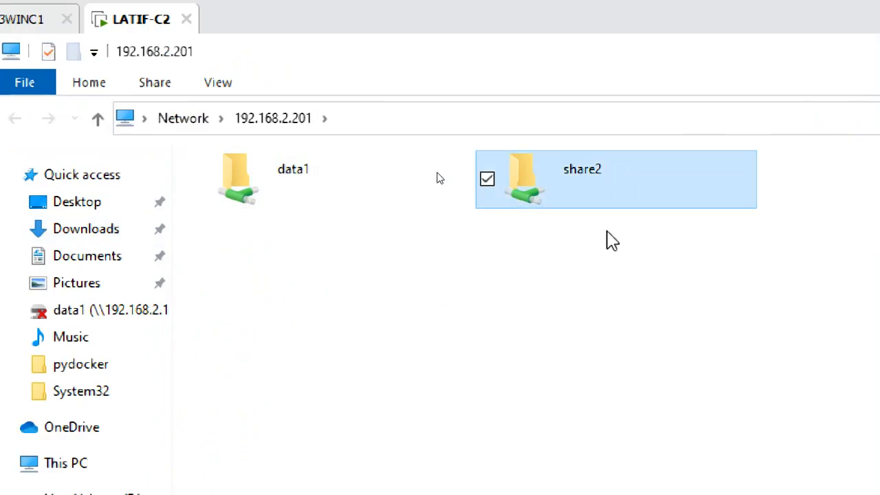
double_click(614, 189)
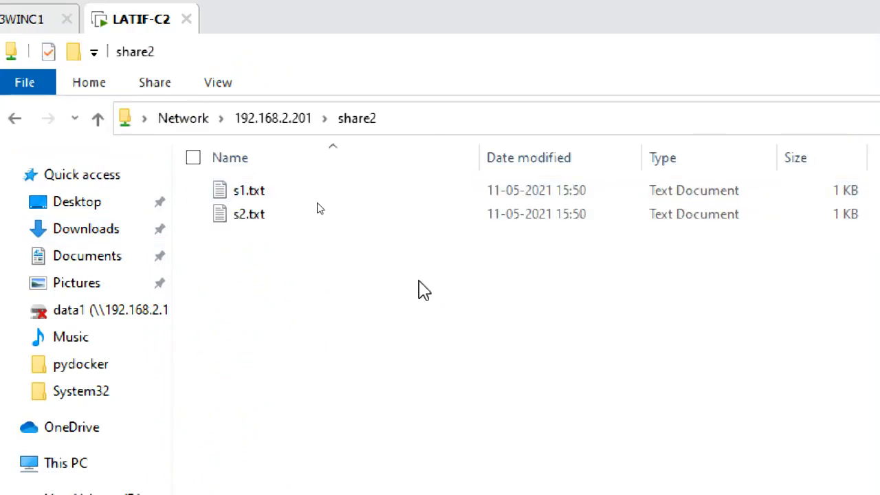
right_click(290, 284)
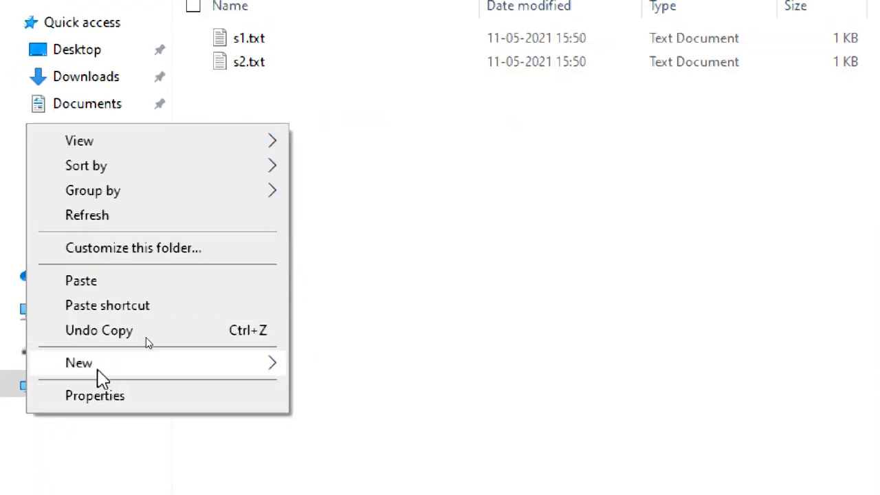
left_click(258, 365)
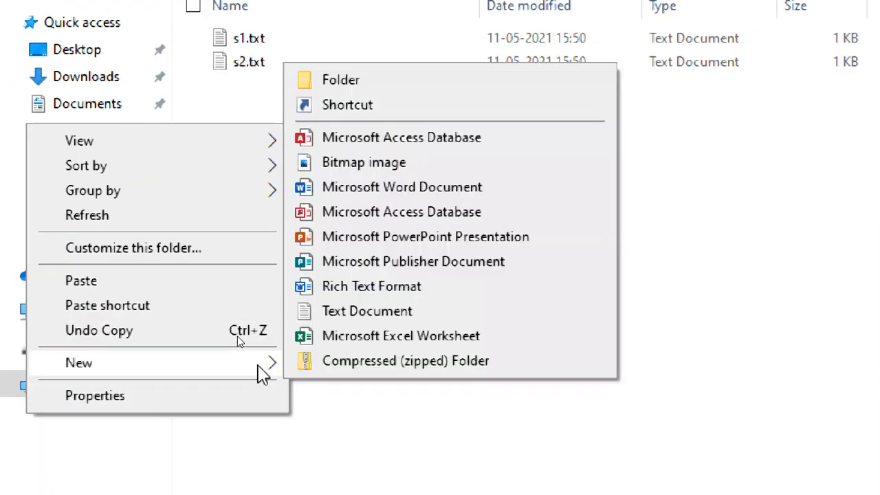
left_click(385, 313)
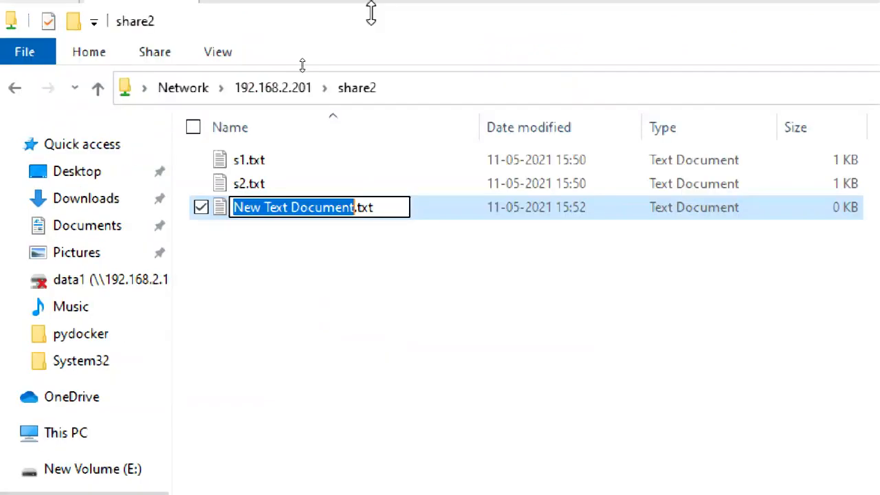
type("s3")
left_click(328, 236)
Write 's3 from c2' in s3.txt, save and exit, then return to 192.168.2.201
left_click(300, 218)
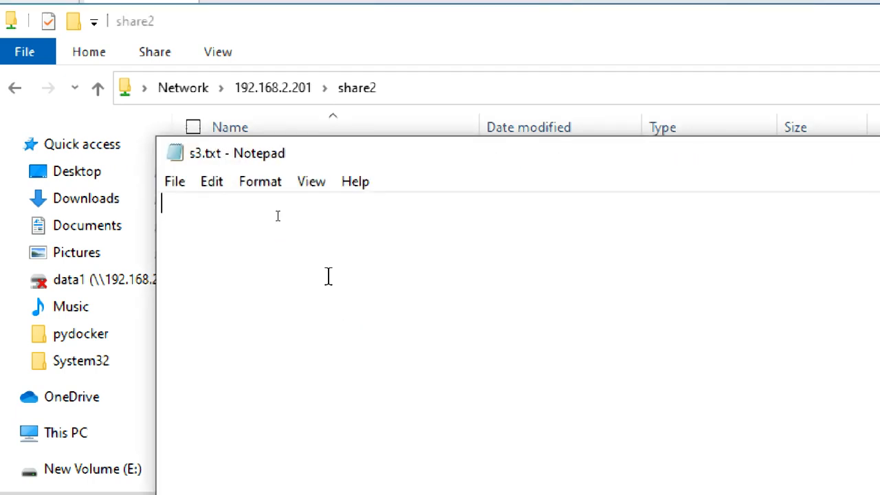
type("s3 from c2")
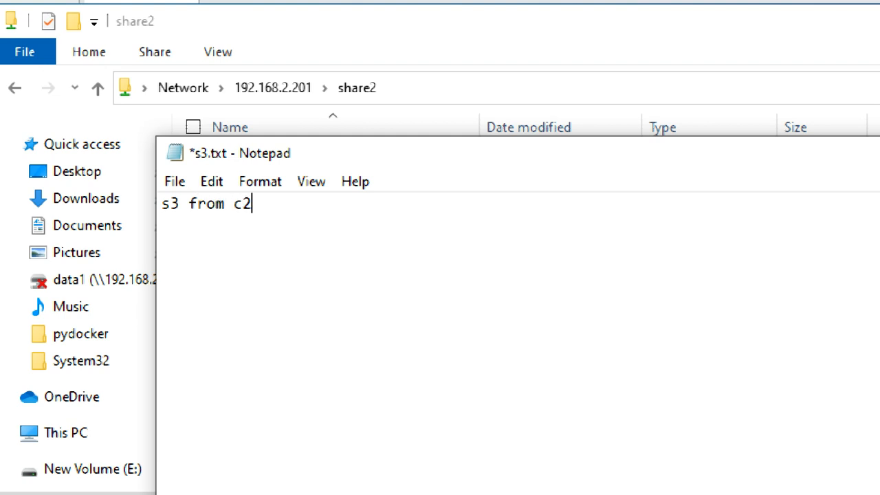
left_click(181, 184)
left_click(215, 288)
left_click(176, 183)
left_click(208, 403)
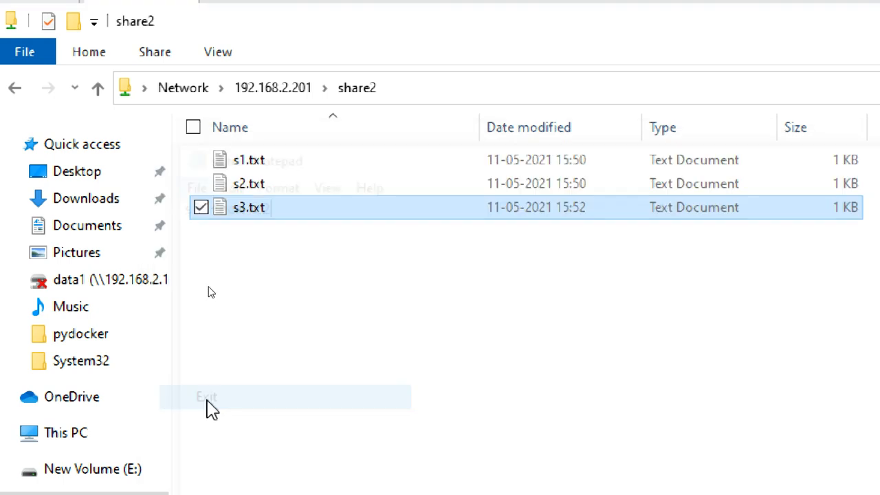
left_click(388, 294)
left_click(304, 100)
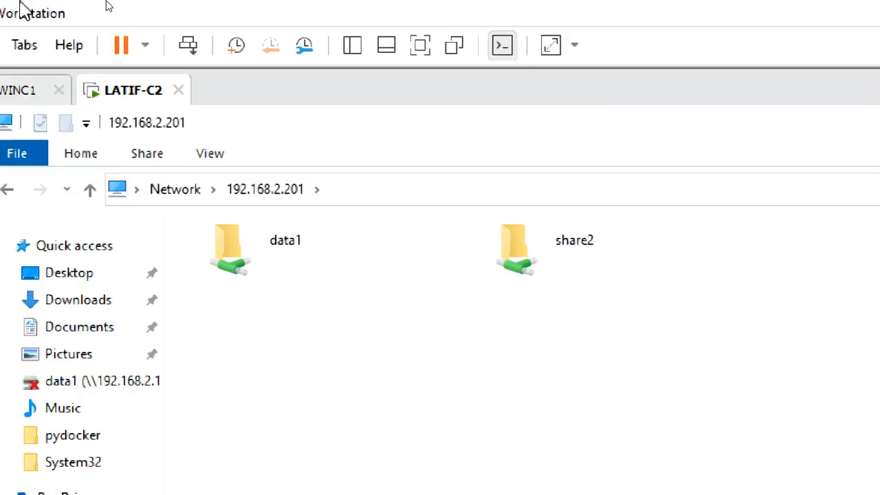
On CTS3WINC1, open data2 and view s3, confirming it reads 's3 from c2'
left_click(142, 89)
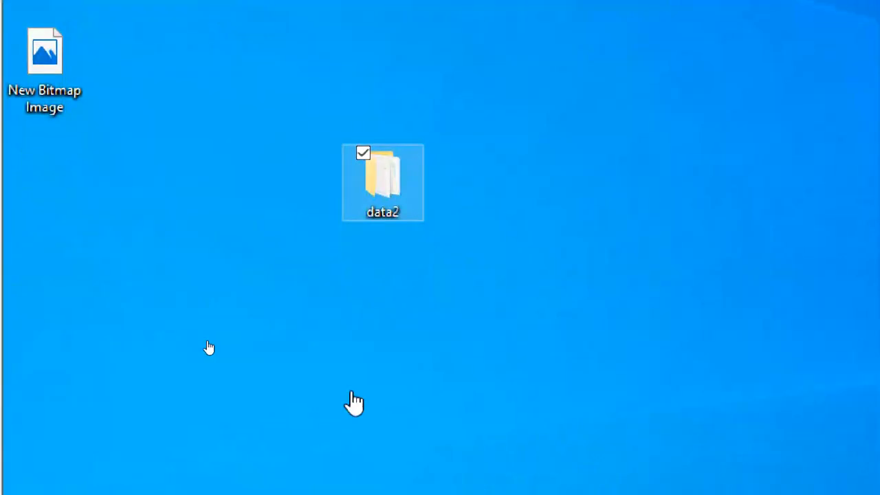
double_click(387, 187)
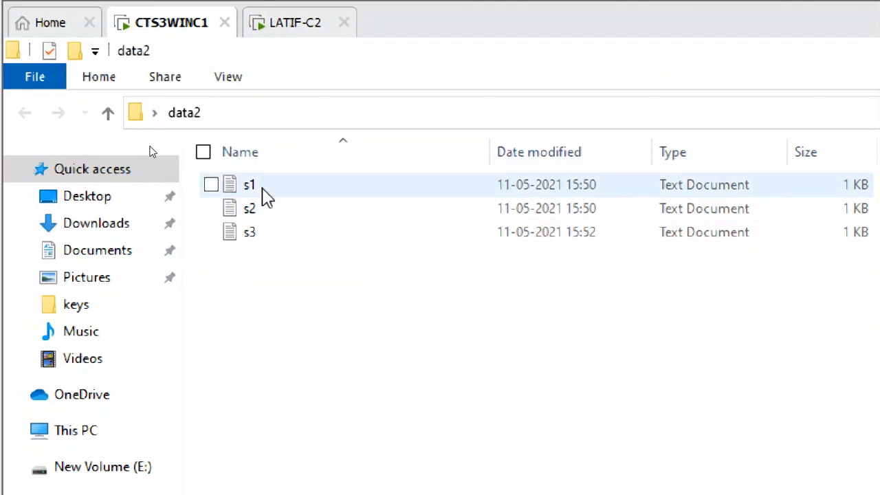
left_click(268, 233)
double_click(270, 238)
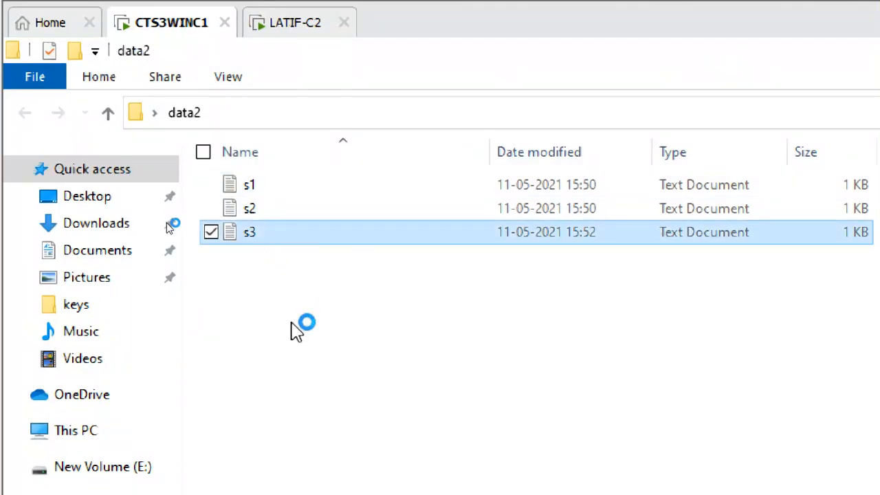
left_click_drag(527, 277, 466, 240)
left_click(435, 243)
left_click(454, 461)
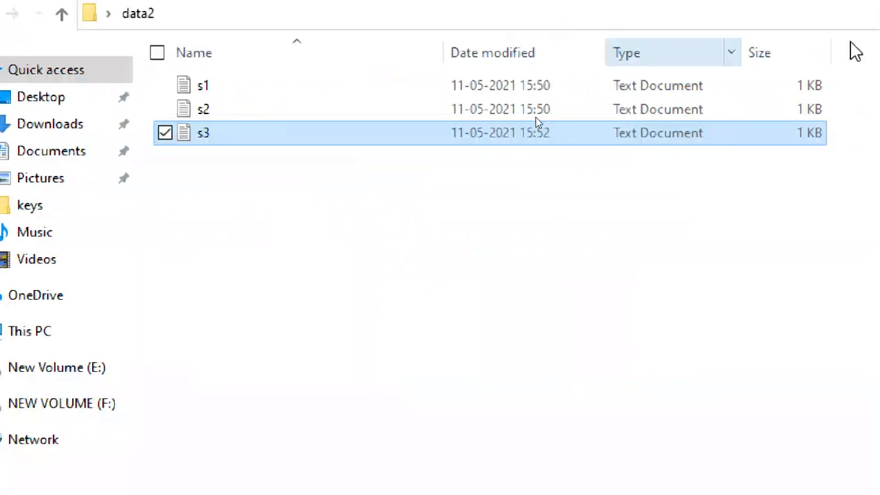
Close the data2 window and a fresh File Explorer window
left_click(845, 72)
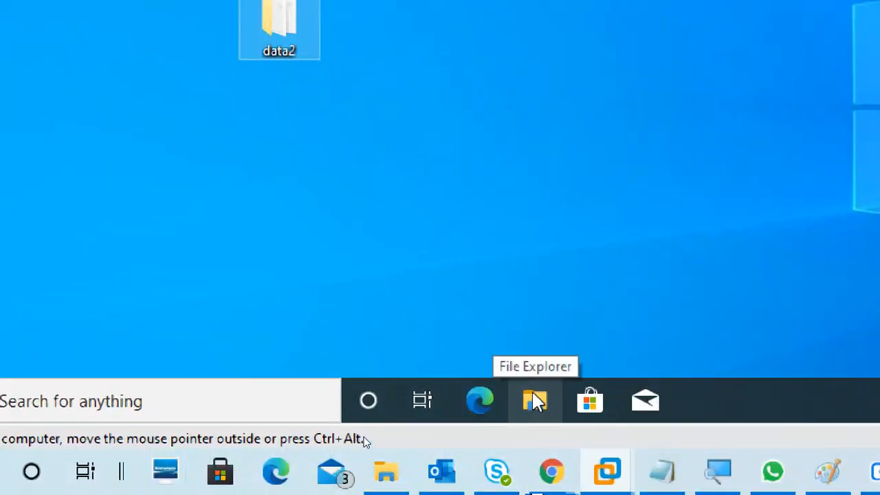
key("super+e")
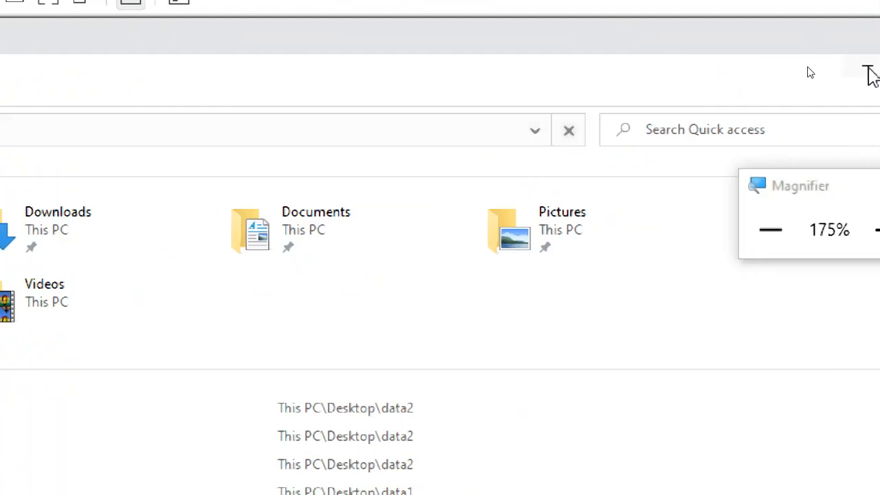
left_click(875, 74)
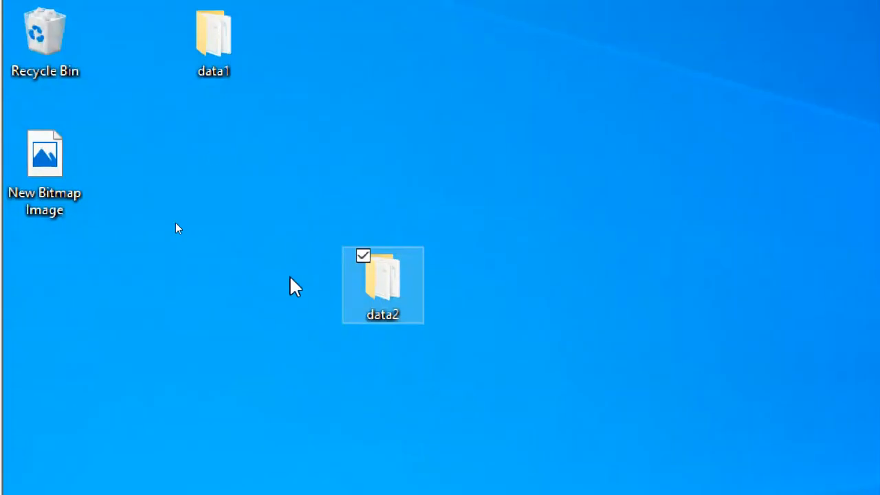
On LATIF-C2, disconnect the mapped data1 network drive and close This PC
left_click(291, 96)
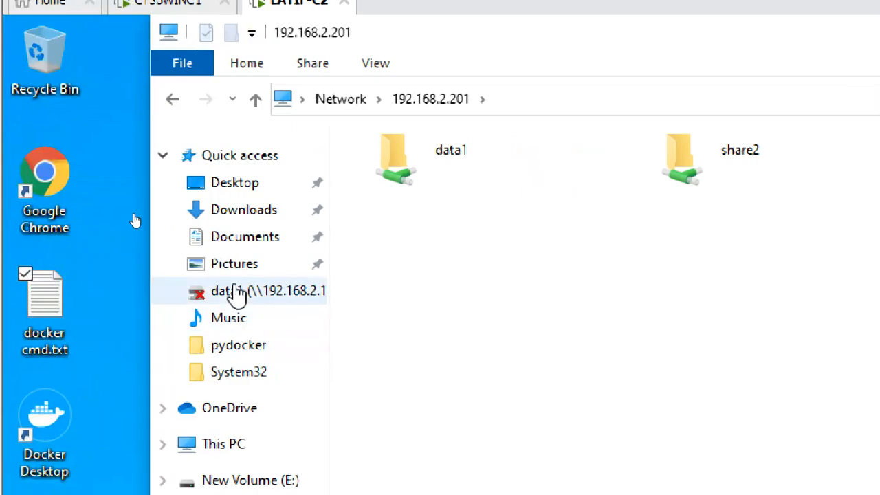
left_click(232, 444)
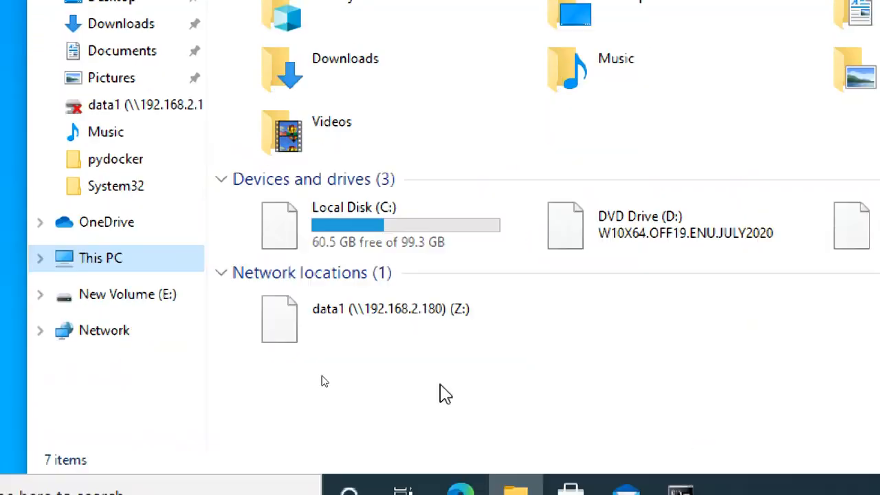
double_click(407, 328)
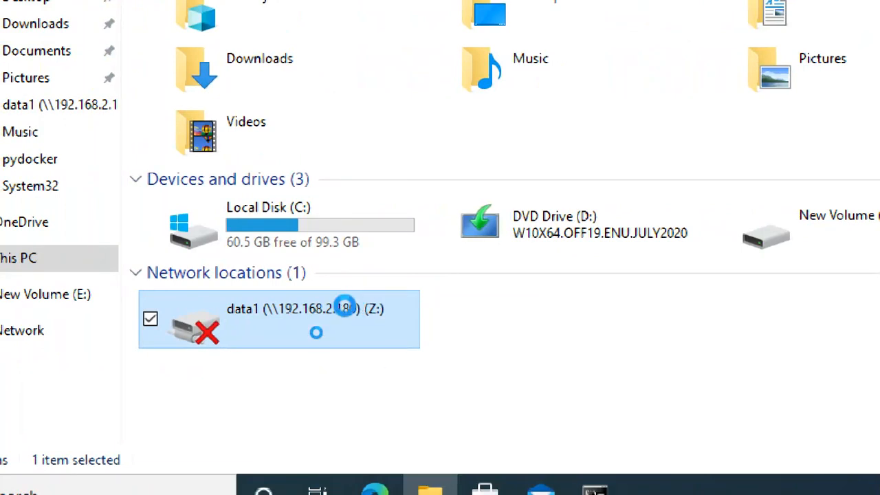
right_click(346, 309)
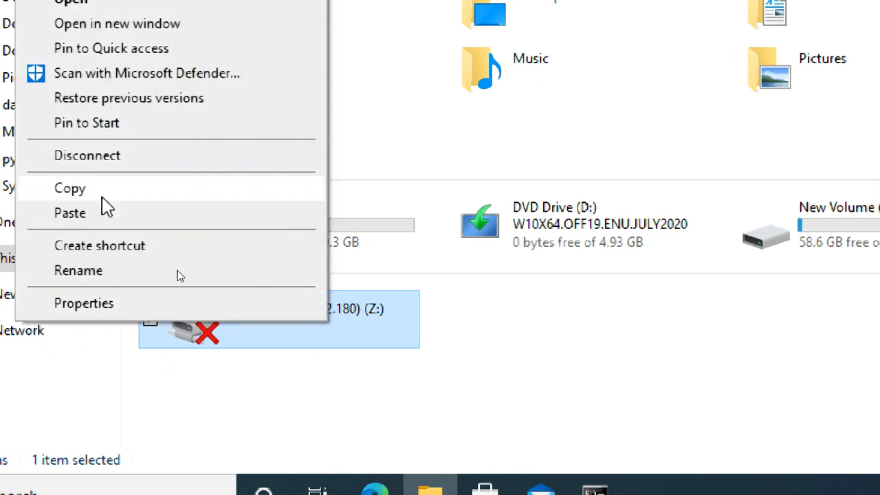
left_click(93, 160)
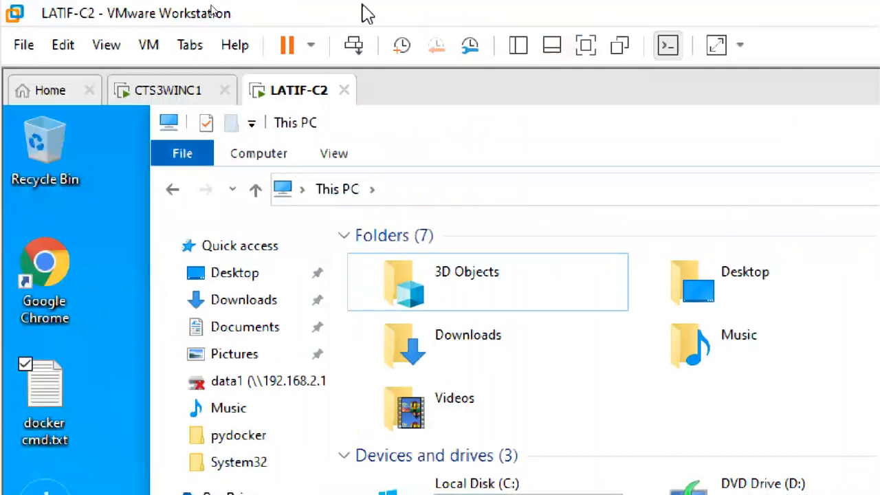
left_click(775, 118)
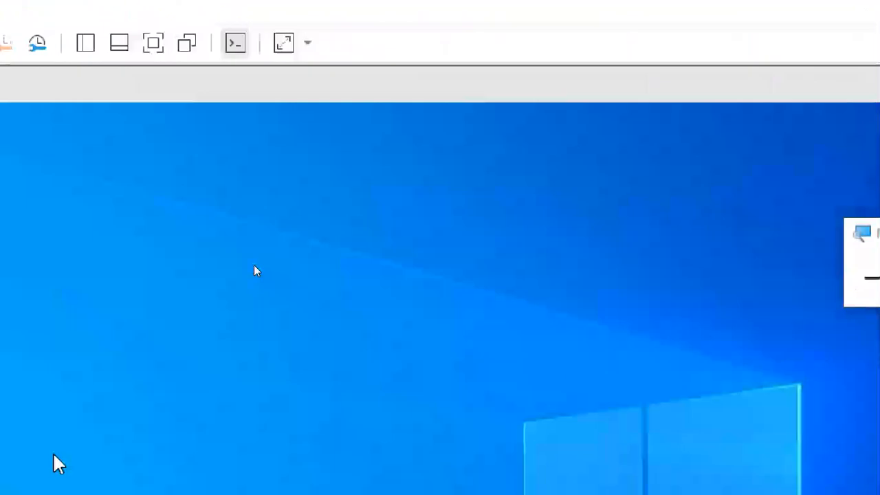
left_click(566, 168)
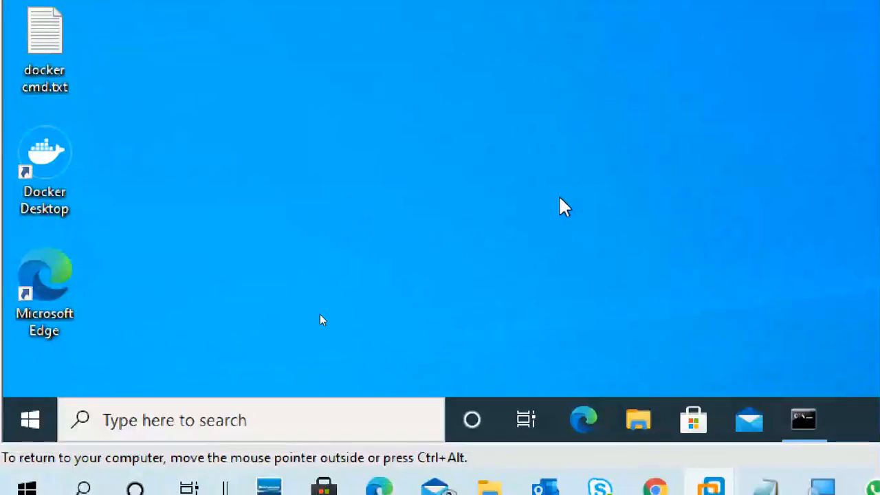
Open \\192.168.2.201 from the Run dialog and select the data1 share
key("super+r")
left_click(192, 349)
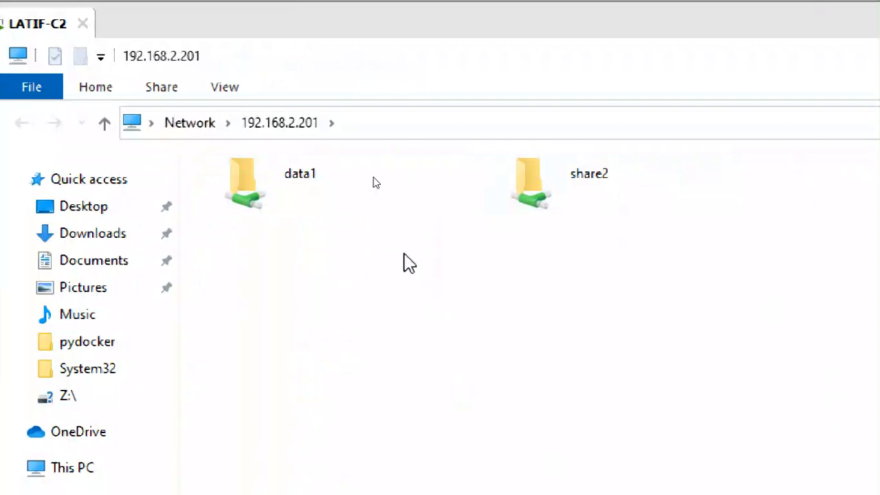
left_click(619, 229)
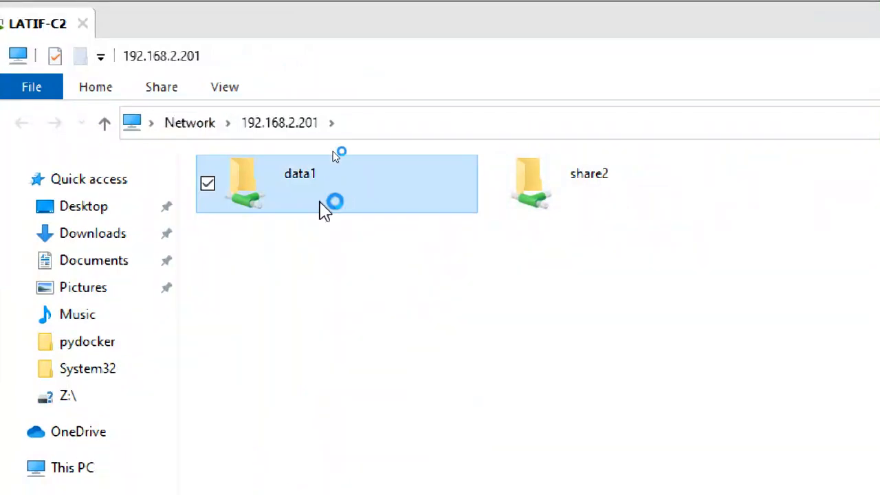
Bring up the context menu for the data1 share on \\192.168.2.201
right_click(326, 193)
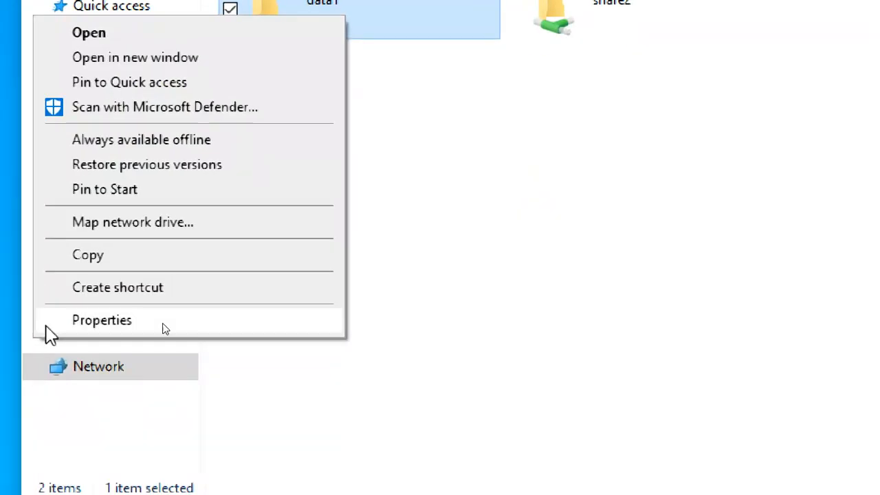
Map data1 as network drive Z:
left_click(163, 232)
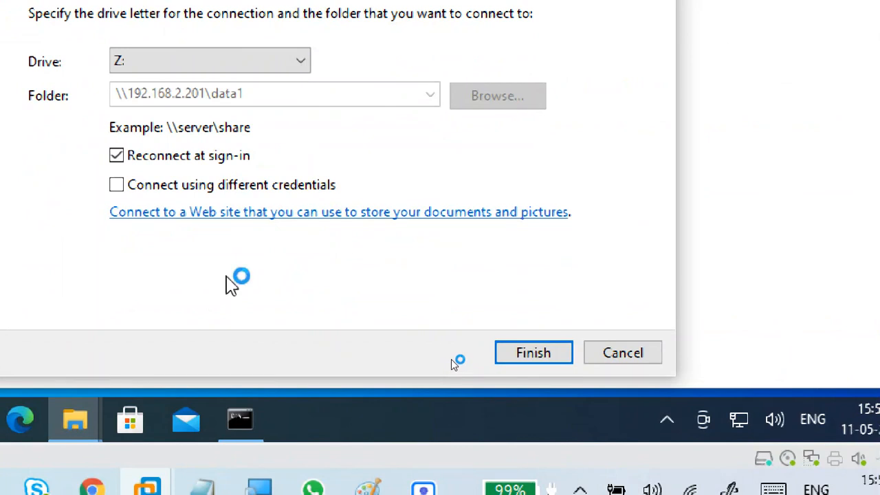
left_click(213, 61)
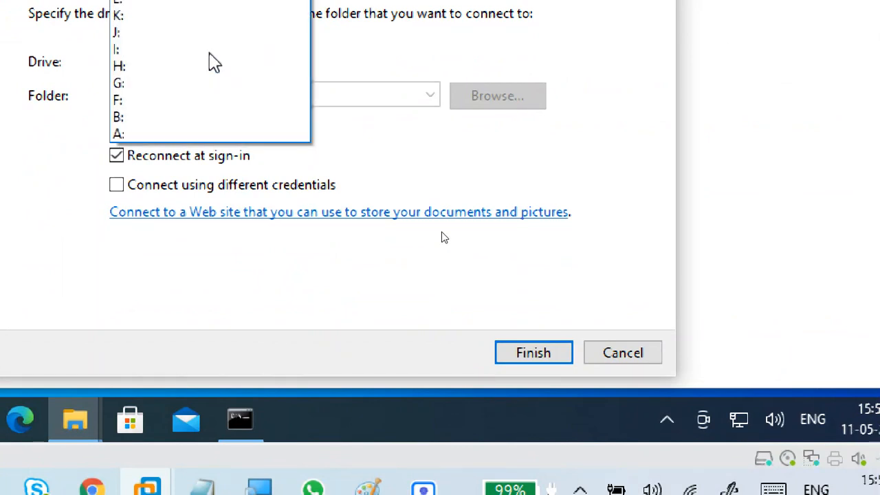
left_click(184, 49)
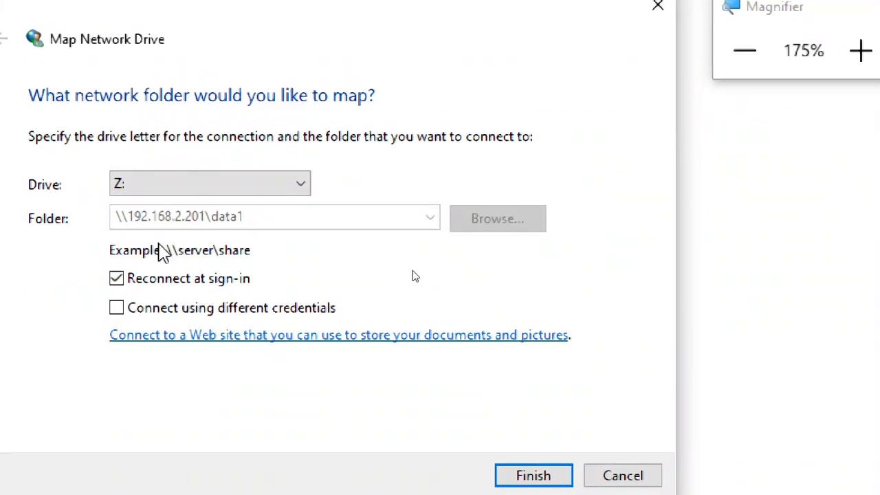
left_click(172, 186)
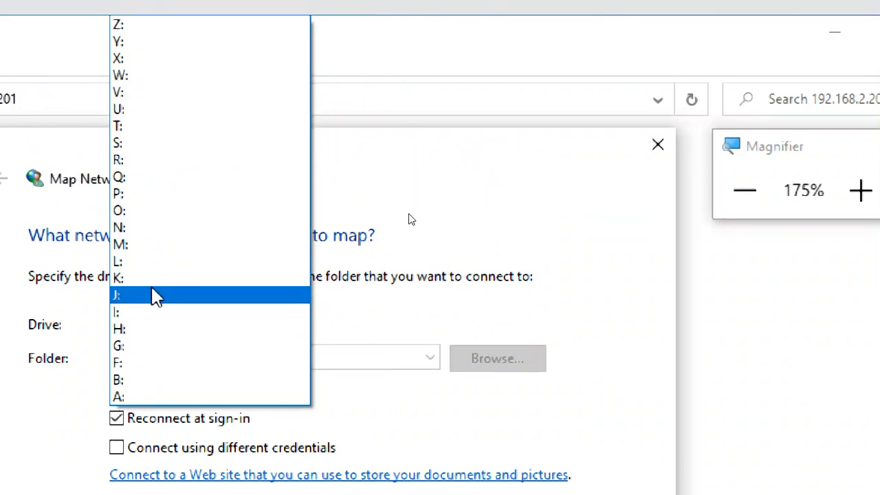
left_click(450, 199)
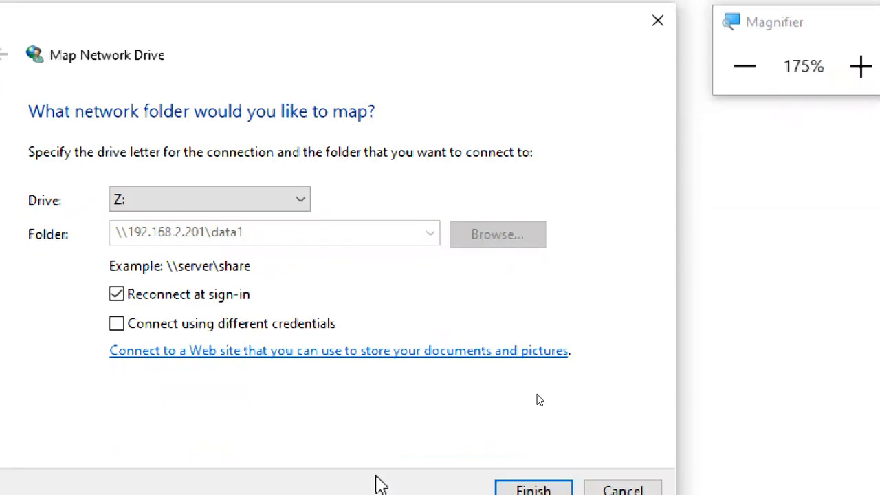
left_click(563, 463)
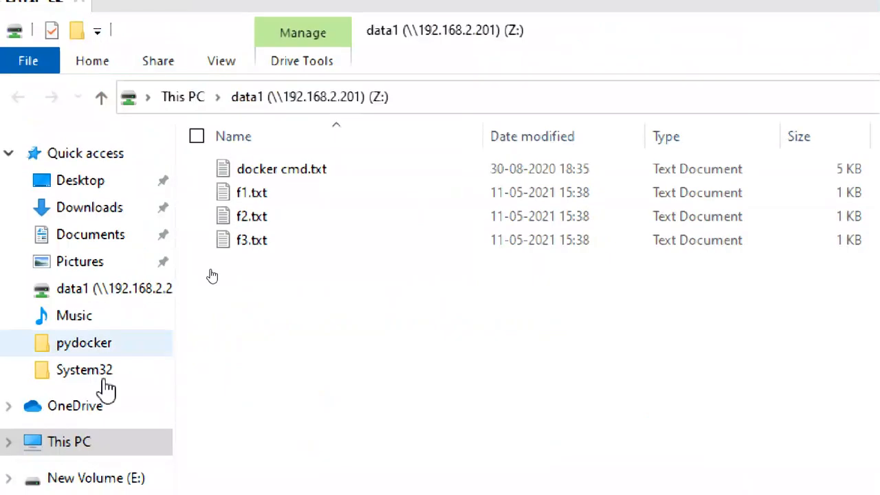
Open the data1 (Z:) drive from This PC to show its files
left_click(64, 442)
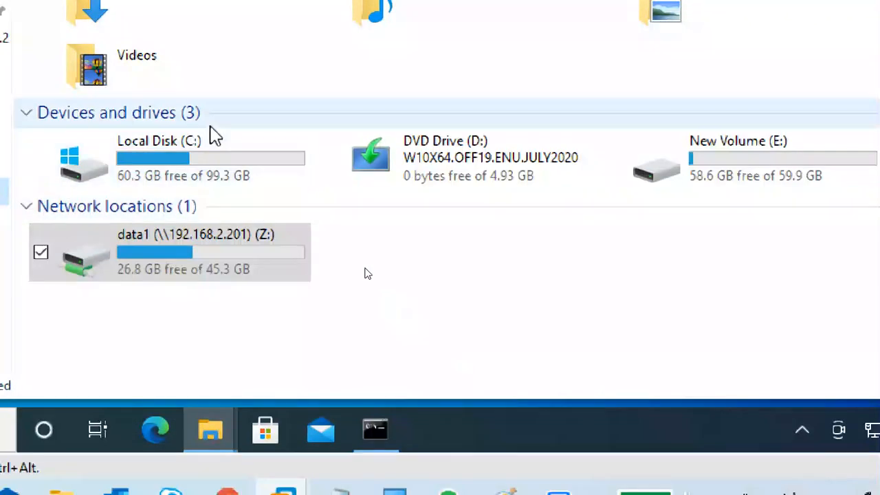
left_click(210, 127)
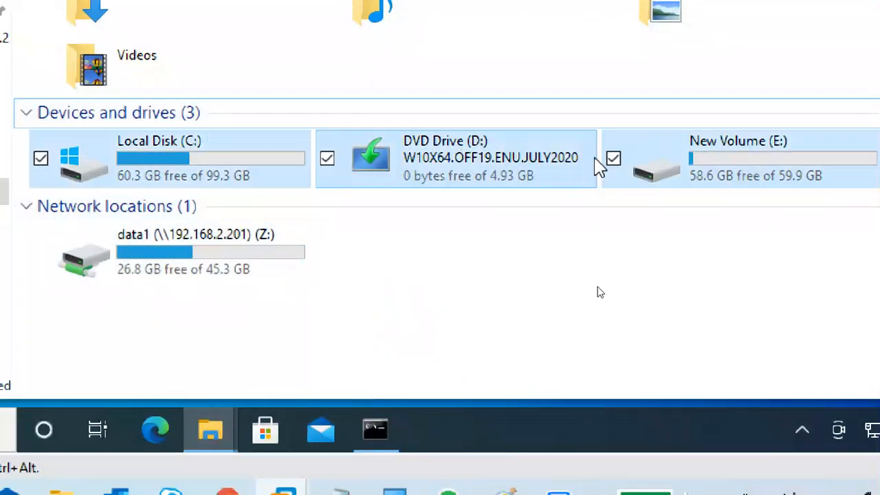
left_click(736, 151)
left_click(255, 259)
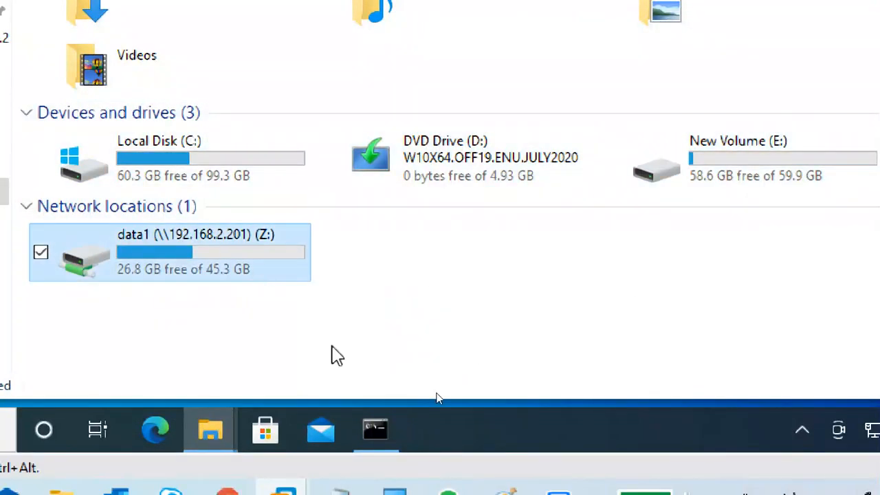
double_click(247, 275)
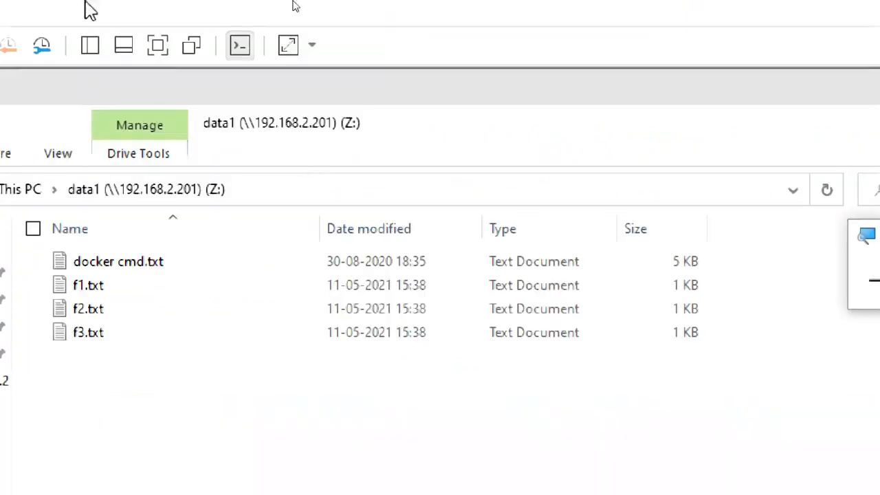
On the client VM, go back to This PC and close both Explorer windows, including 192.168.2.201
left_click(30, 189)
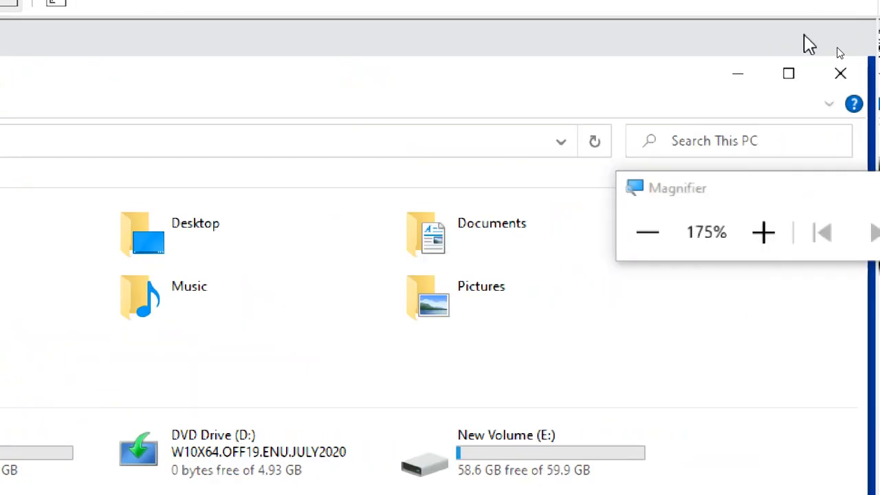
left_click(840, 73)
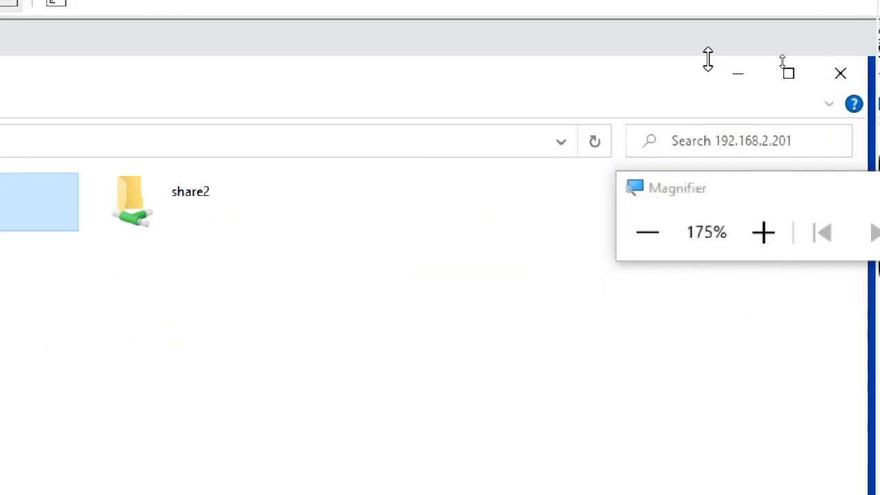
left_click(840, 73)
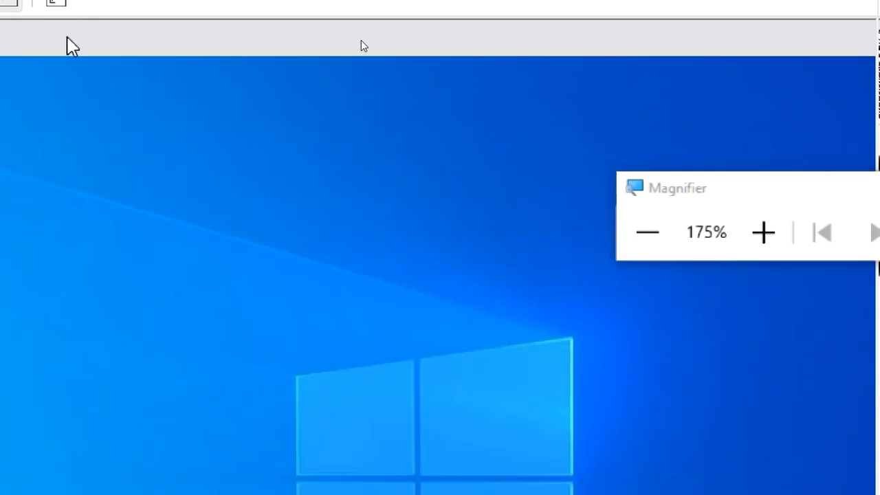
On CTS3WINC1, move data2 beside data1 and create a new desktop folder named data3
left_click(152, 98)
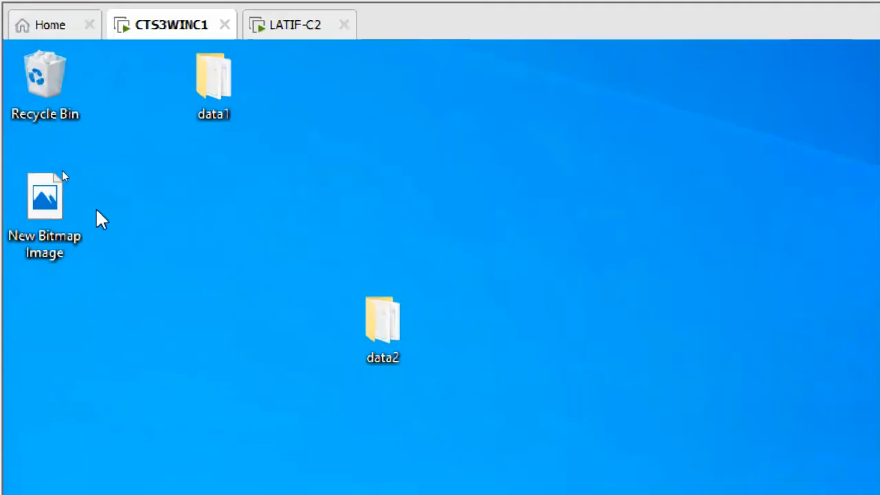
left_click_drag(394, 335, 309, 104)
right_click(269, 175)
mouse_move(187, 354)
left_click(368, 276)
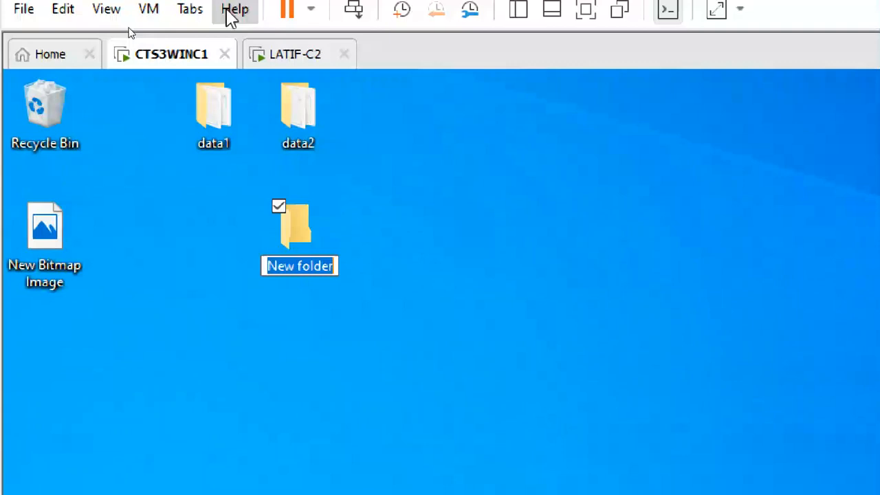
type("dat3")
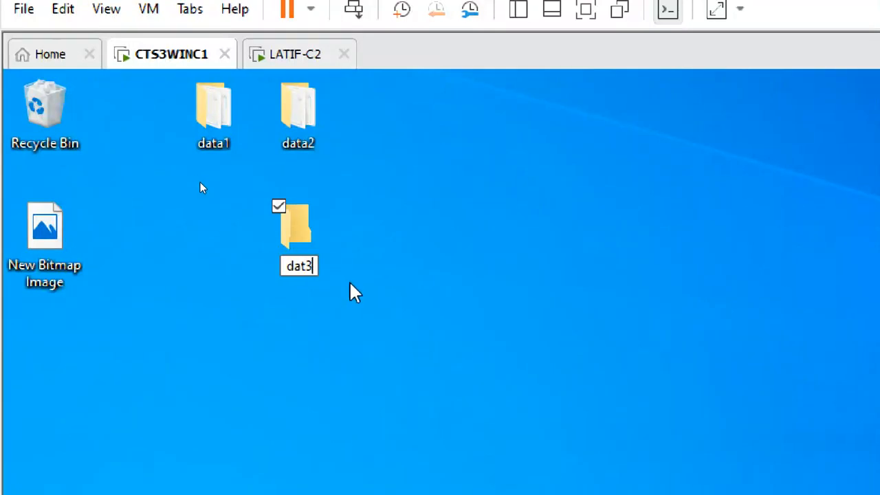
key("BackSpace")
type("3")
key("BackSpace")
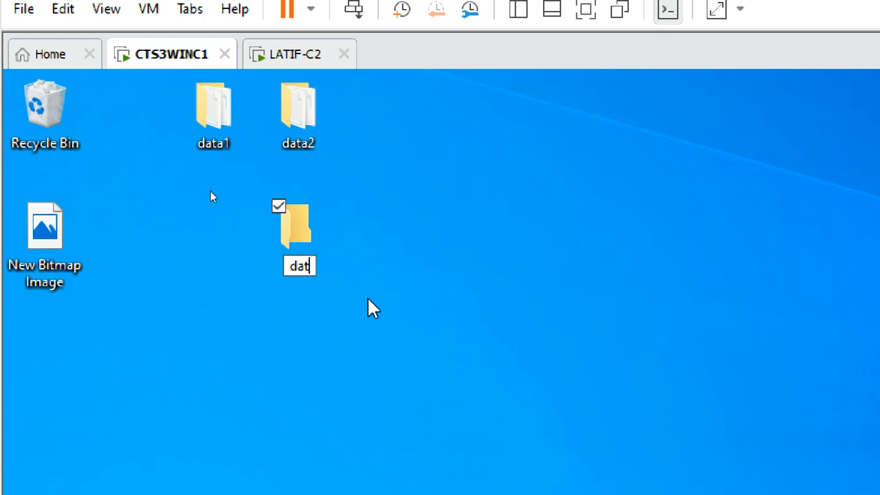
type("a3")
key("Return")
Check the data3 folder's Properties, then close them
right_click(299, 263)
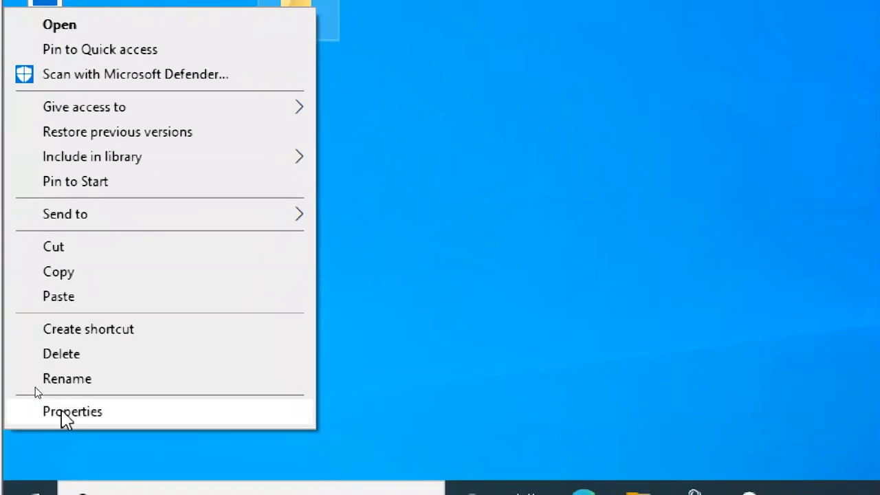
left_click(93, 415)
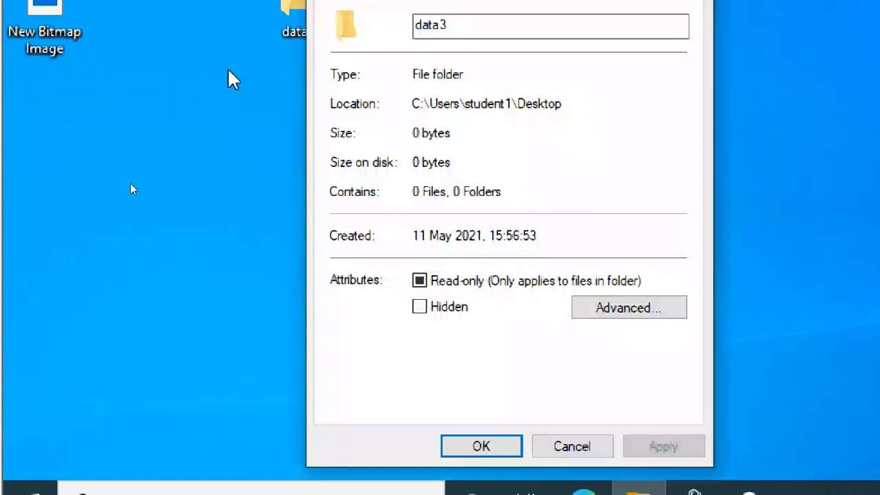
left_click(695, 29)
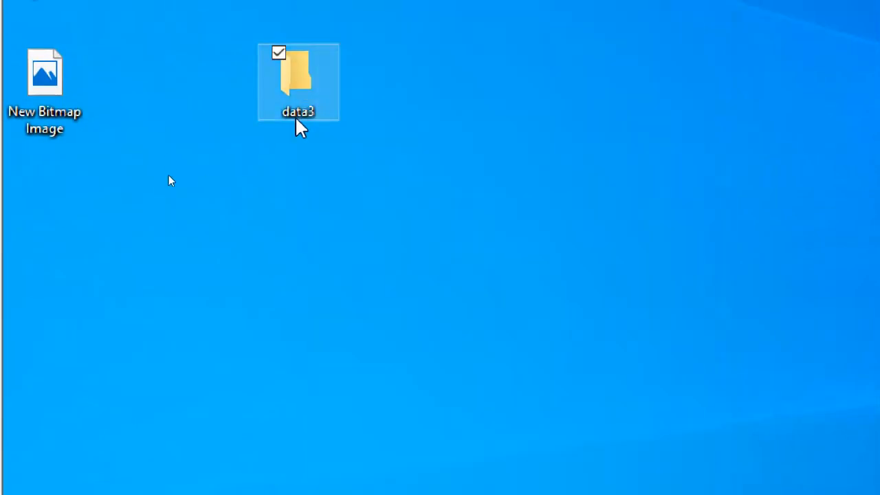
Inside data3, create two new text documents named a1 and a2
double_click(297, 93)
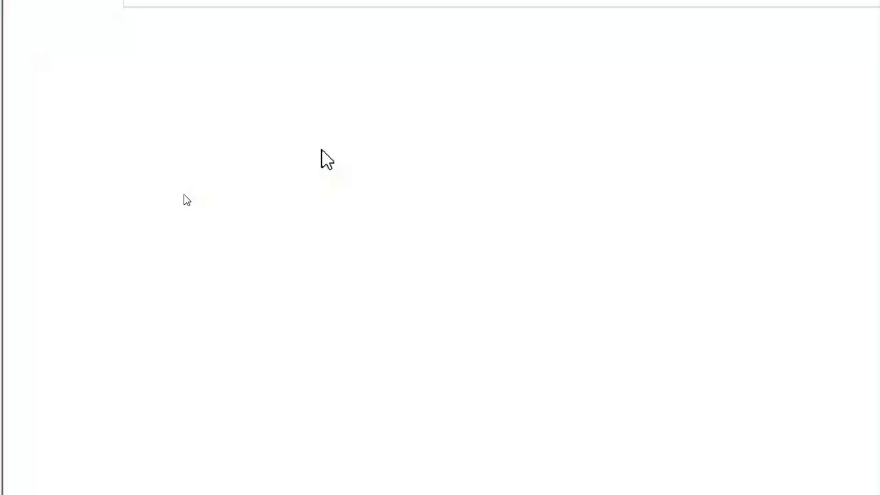
right_click(282, 92)
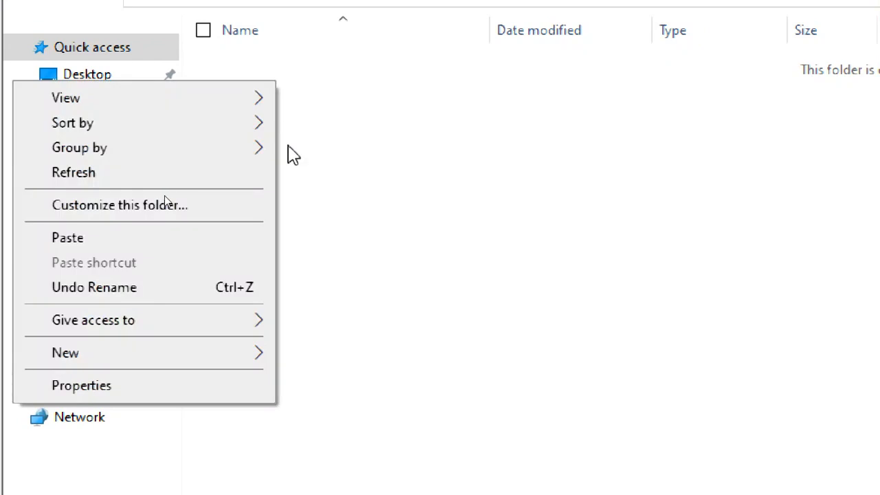
mouse_move(206, 351)
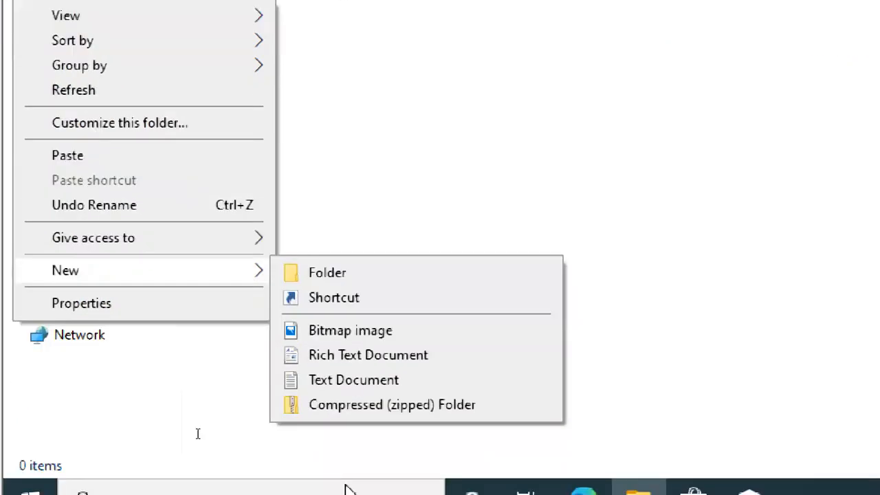
left_click(337, 375)
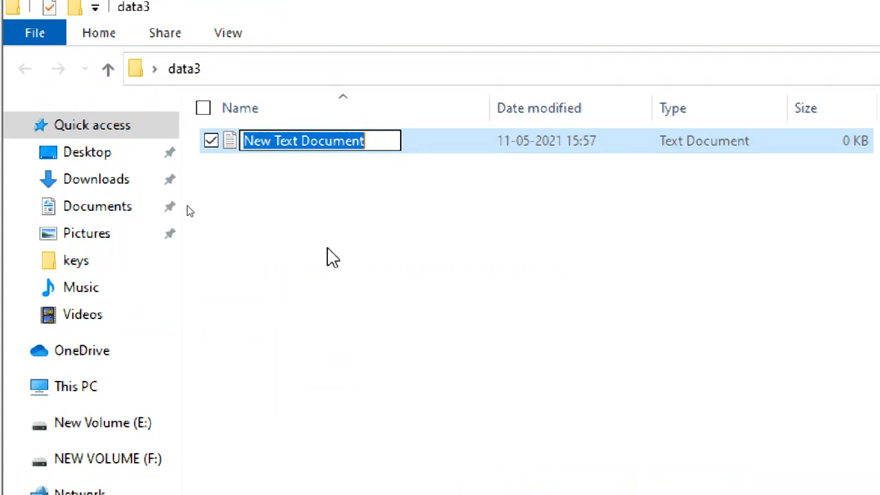
type("a1")
left_click(297, 202)
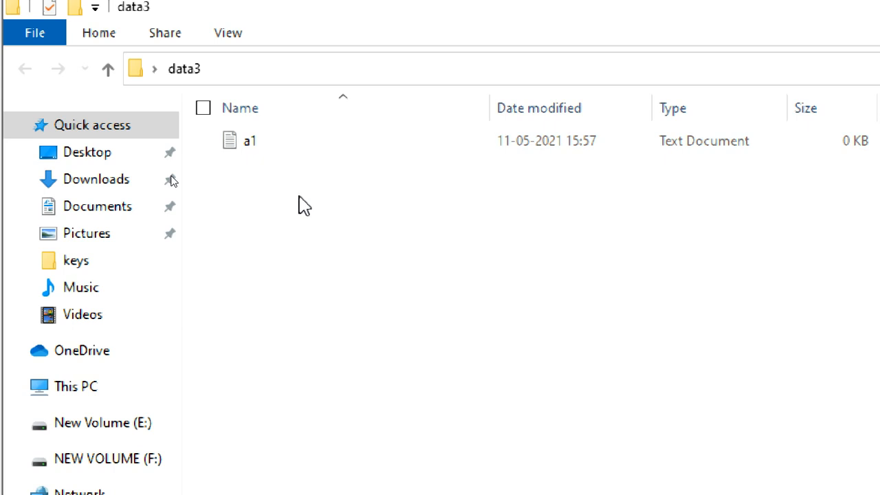
left_click(262, 142)
left_click(294, 241)
right_click(293, 231)
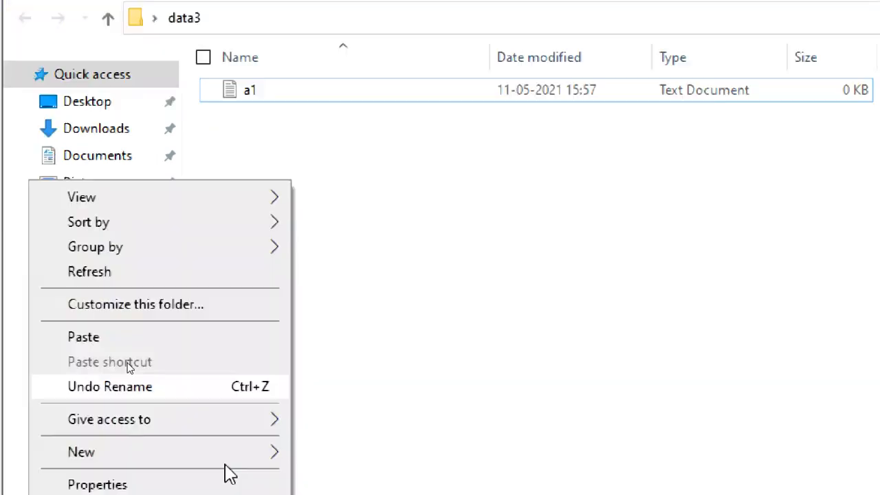
mouse_move(161, 372)
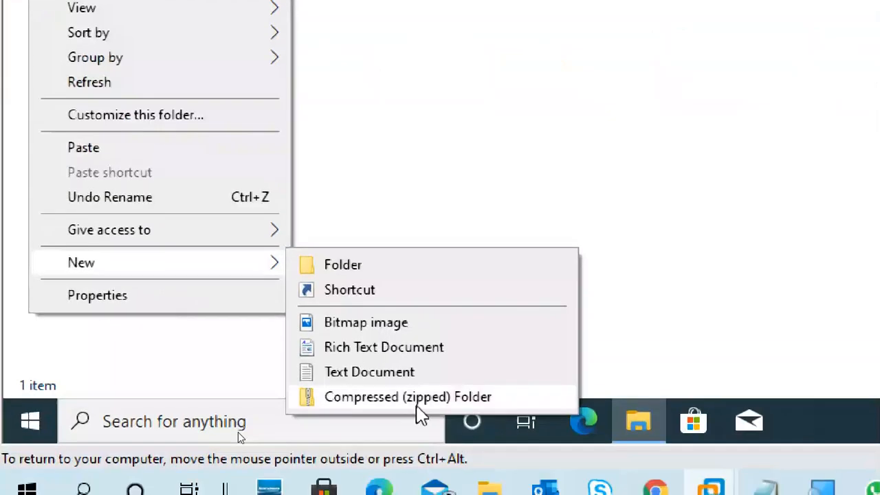
left_click(399, 381)
type("a2")
key("Return")
Write 'a1' into file a1 and 'a2' into file a2 in Notepad, saving each on exit
double_click(291, 252)
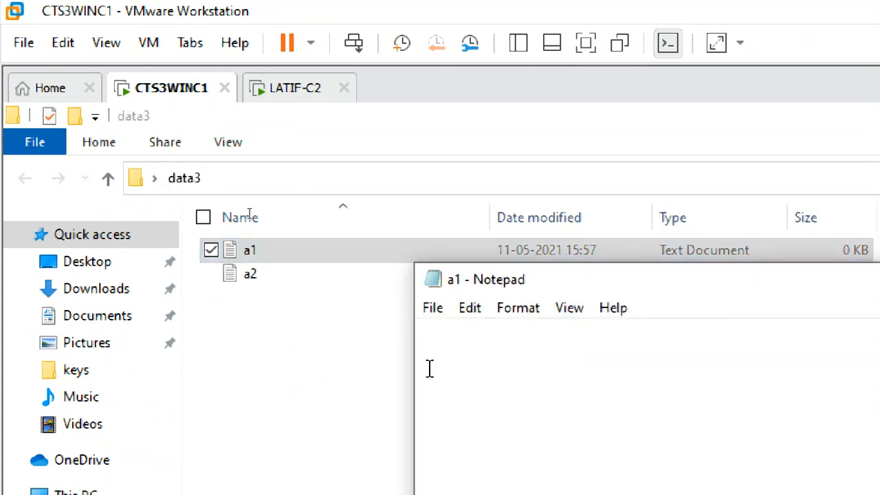
type("a1")
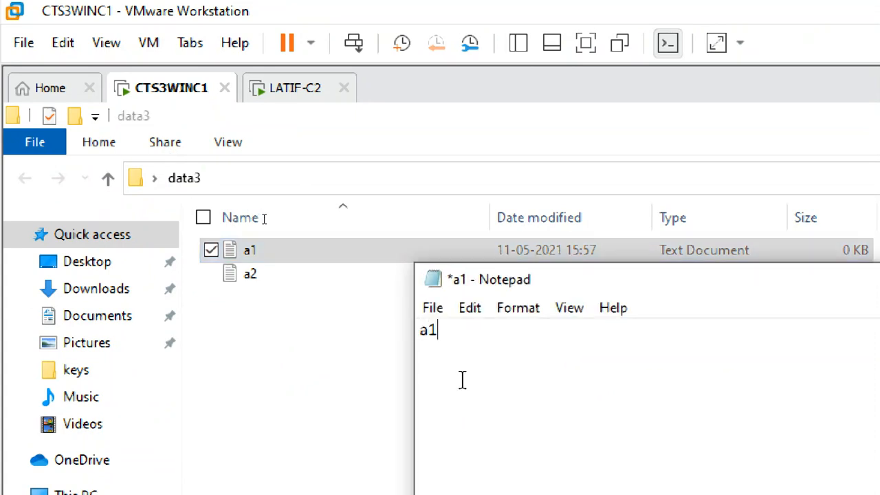
left_click(432, 308)
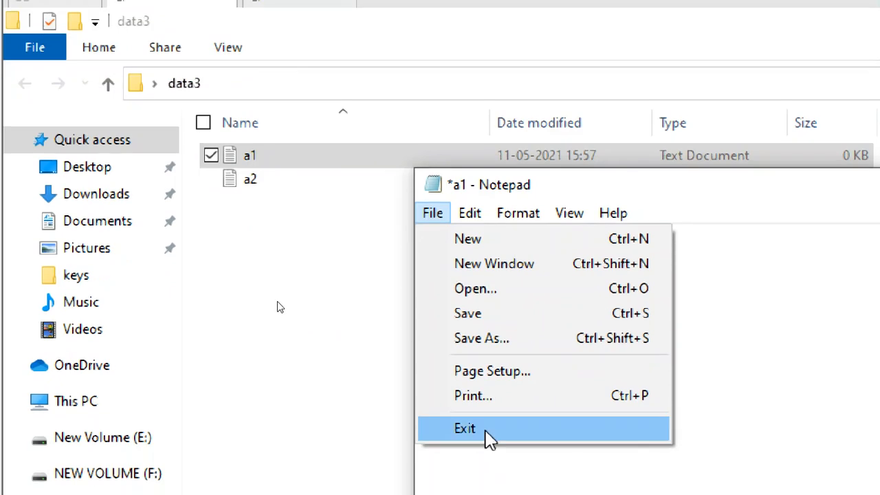
left_click(487, 439)
left_click(708, 356)
double_click(237, 187)
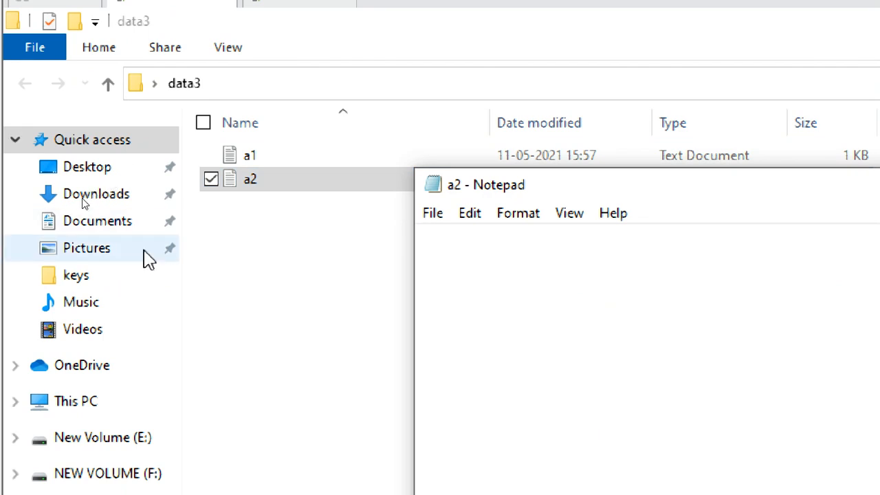
type("a2")
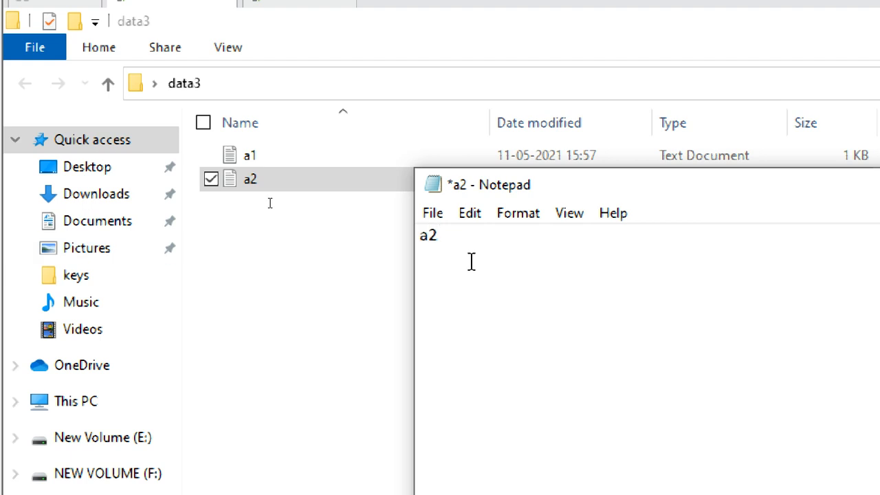
left_click(434, 214)
left_click(489, 433)
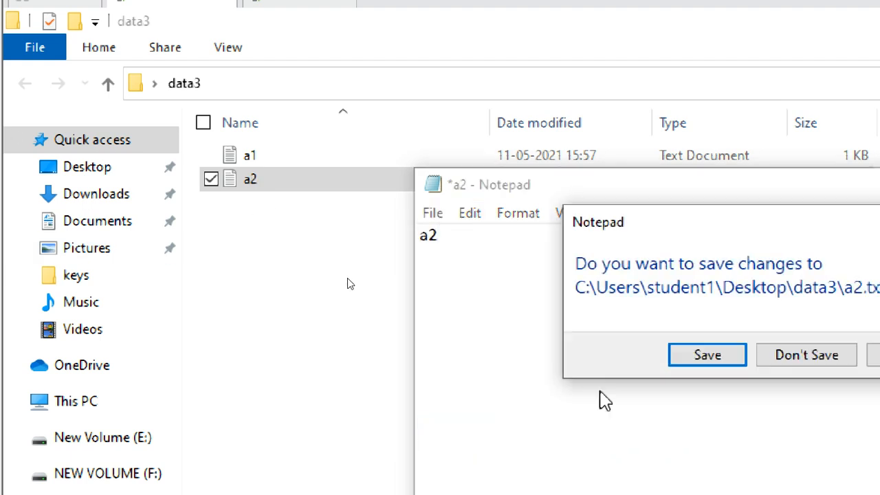
left_click(708, 355)
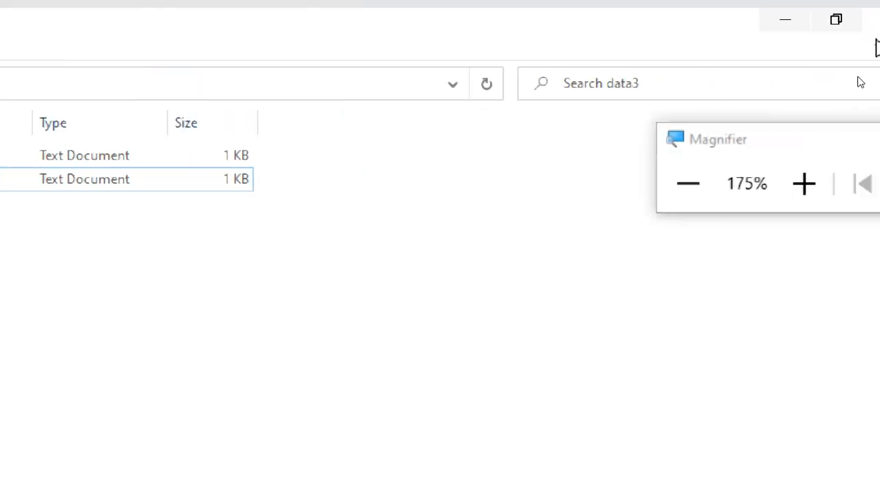
Turn on Advanced Sharing for data3 and allow Full Control in its share permissions
left_click(873, 21)
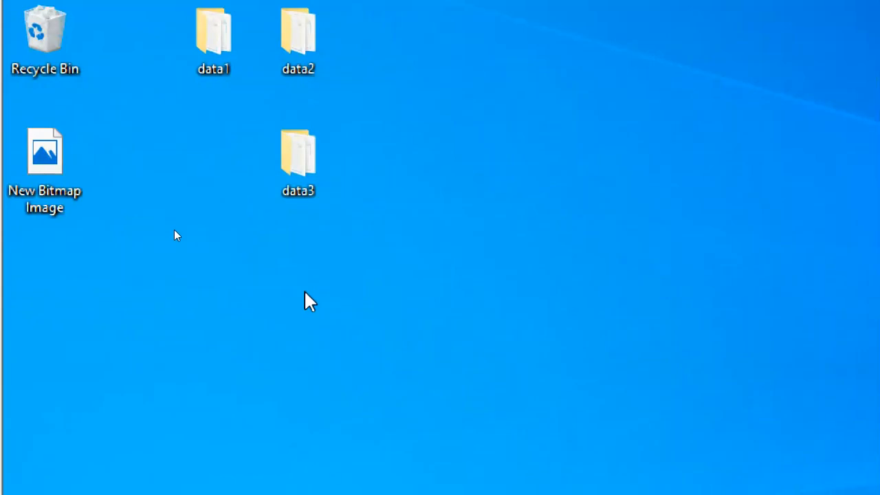
right_click(336, 146)
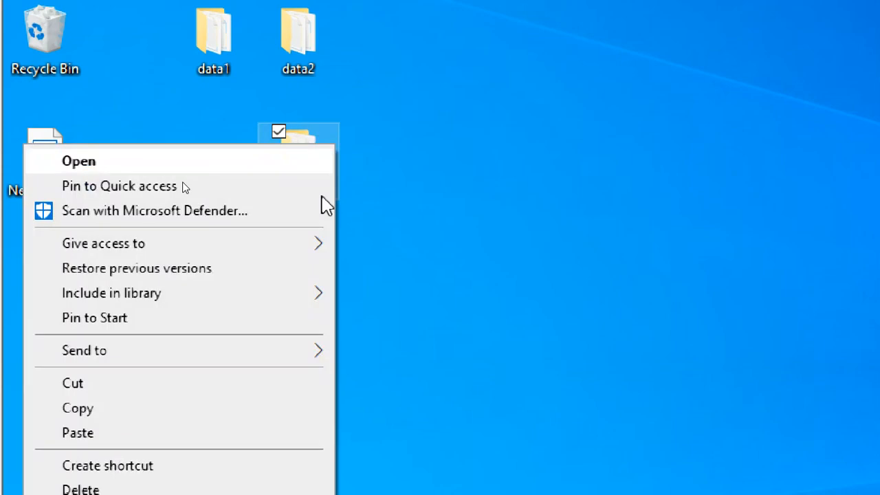
left_click(128, 464)
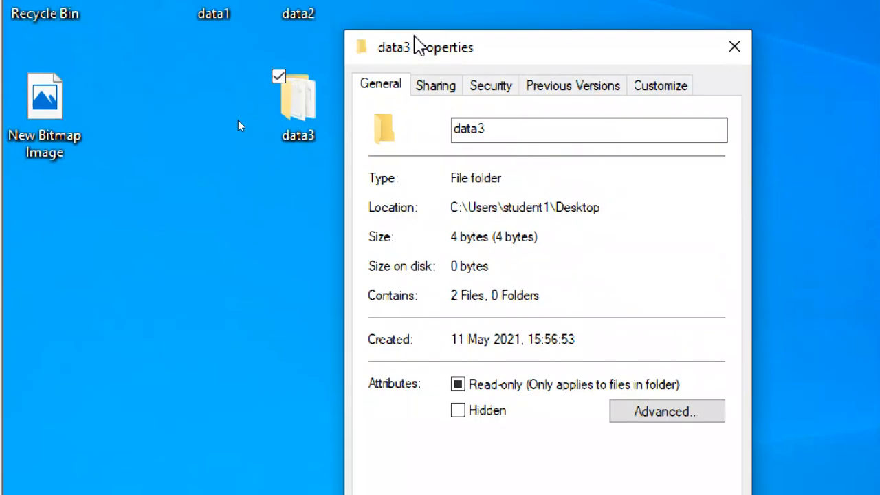
left_click(438, 90)
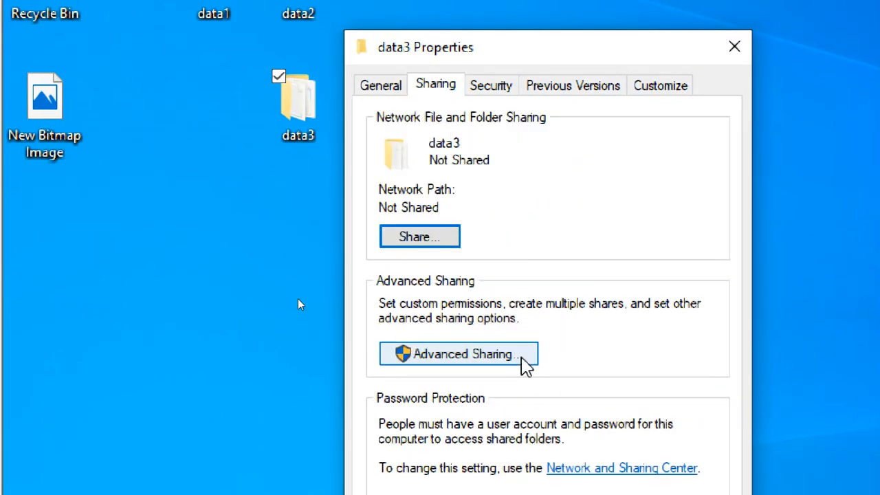
left_click(522, 359)
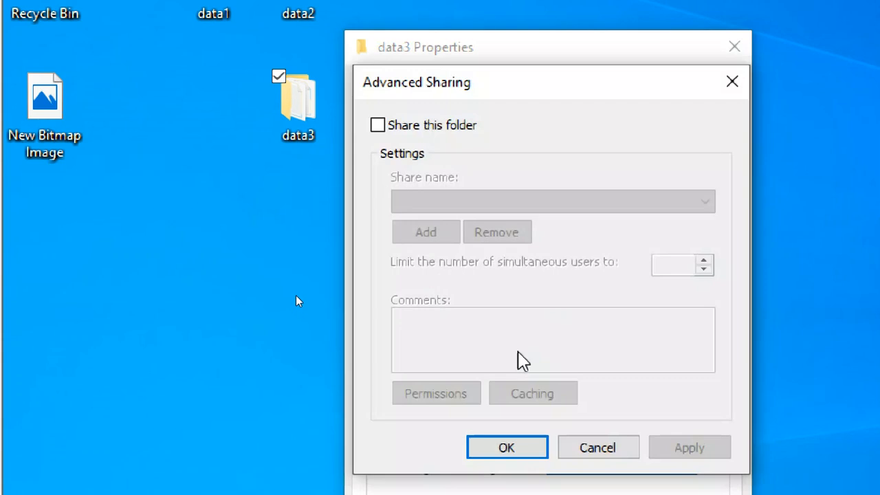
left_click(431, 127)
left_click(452, 399)
left_click(641, 356)
left_click(698, 481)
left_click(521, 475)
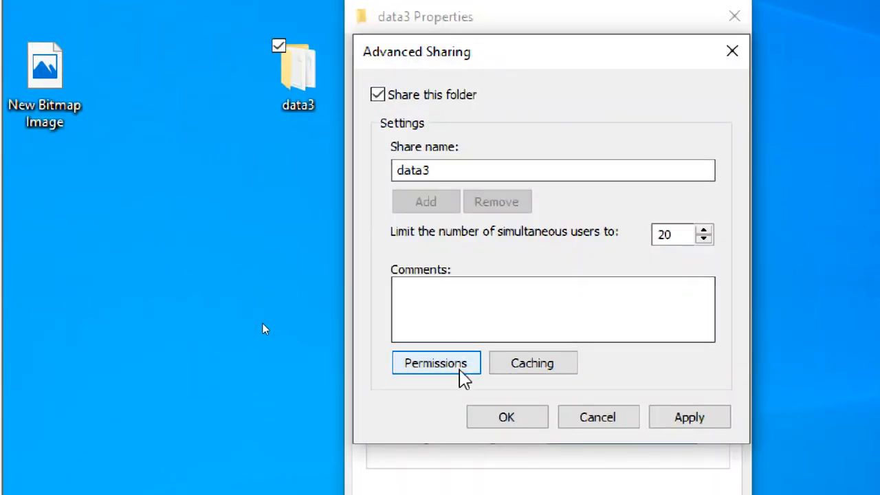
Rename the data3 share to the hidden name share3$, apply, and close the Properties window
left_click(437, 170)
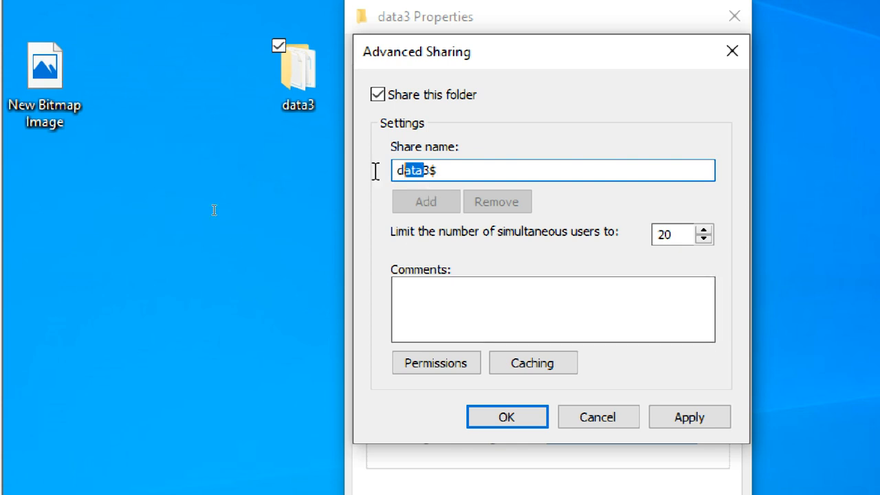
type("s")
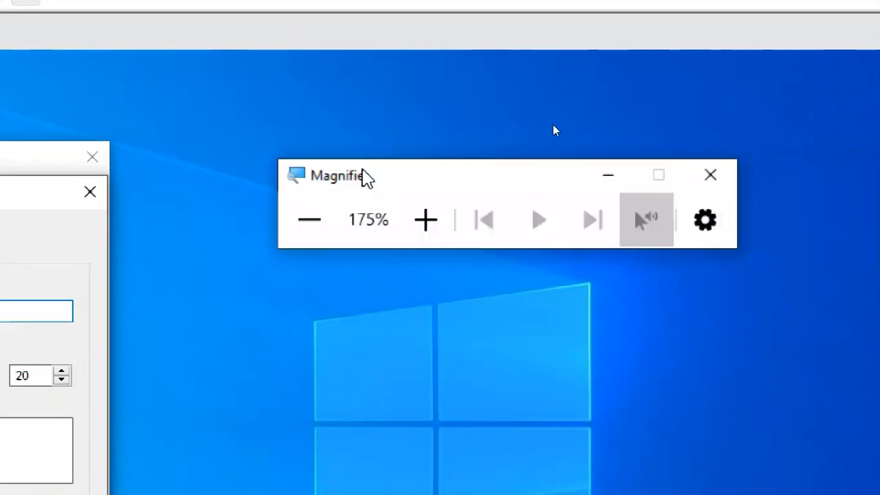
left_click(782, 225)
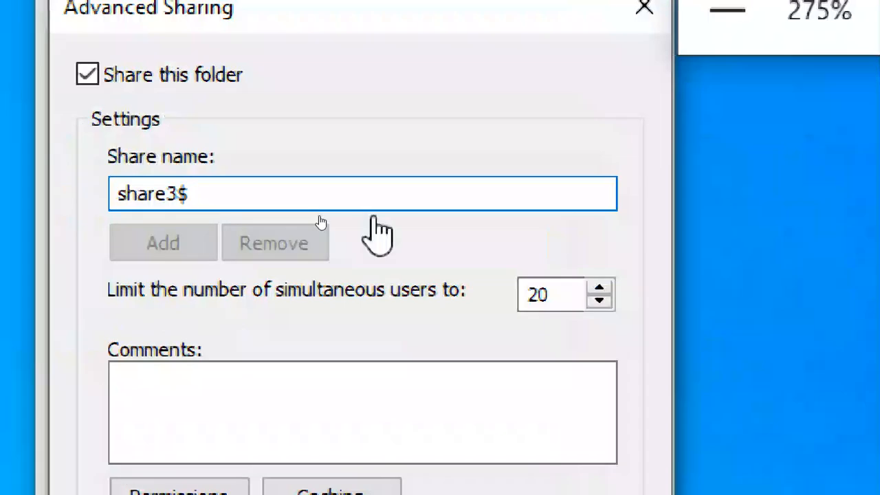
left_click_drag(177, 195, 115, 194)
left_click(212, 191)
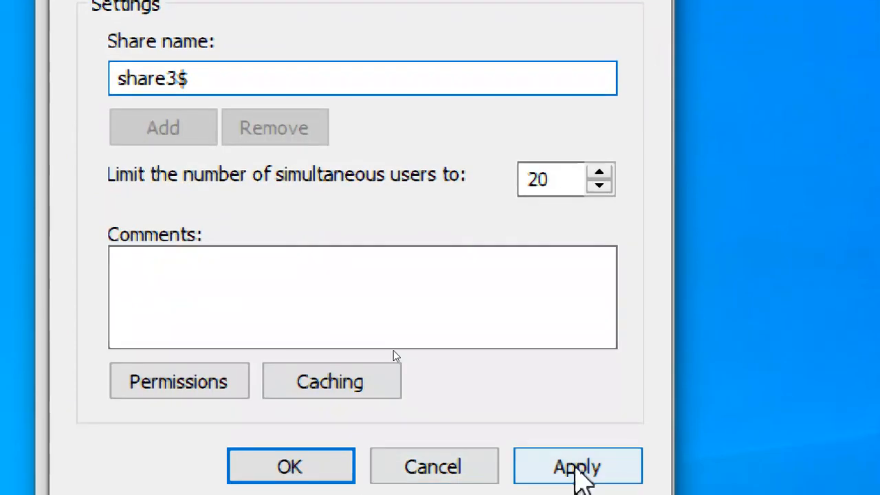
left_click(578, 472)
left_click(263, 461)
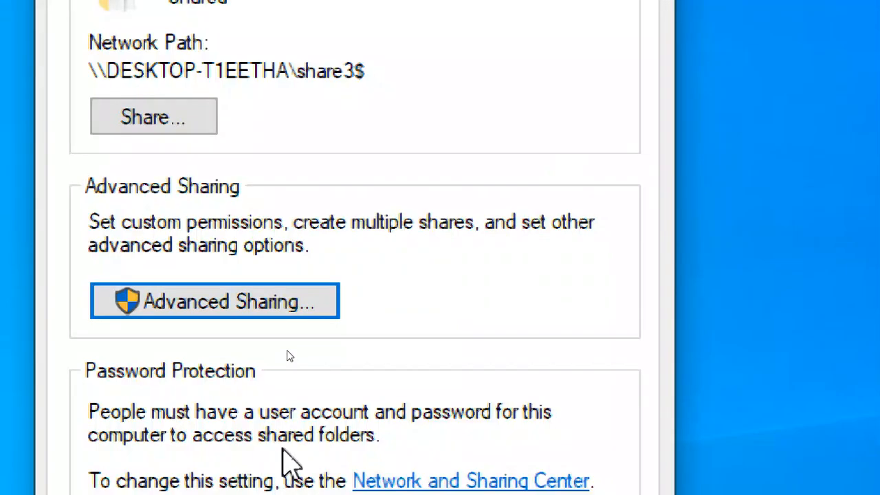
left_click(303, 341)
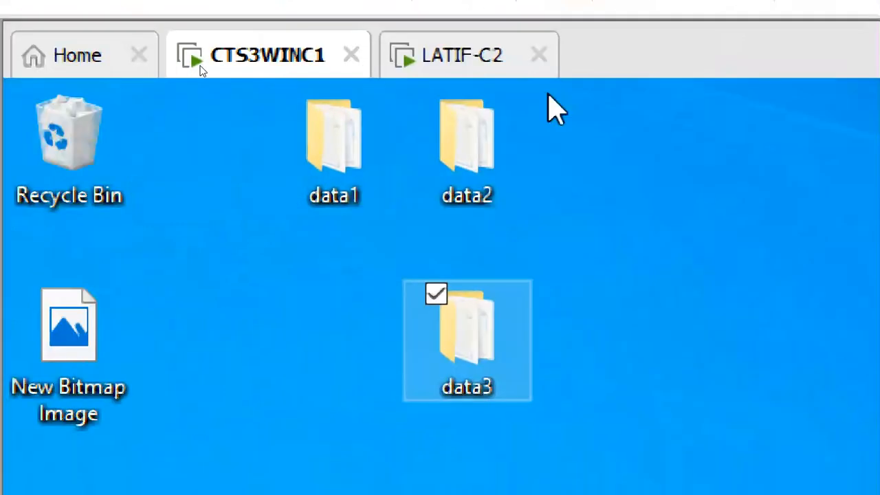
On the client VM, run \\192.168.2.201 from Win+R to browse the server's shares
left_click(460, 56)
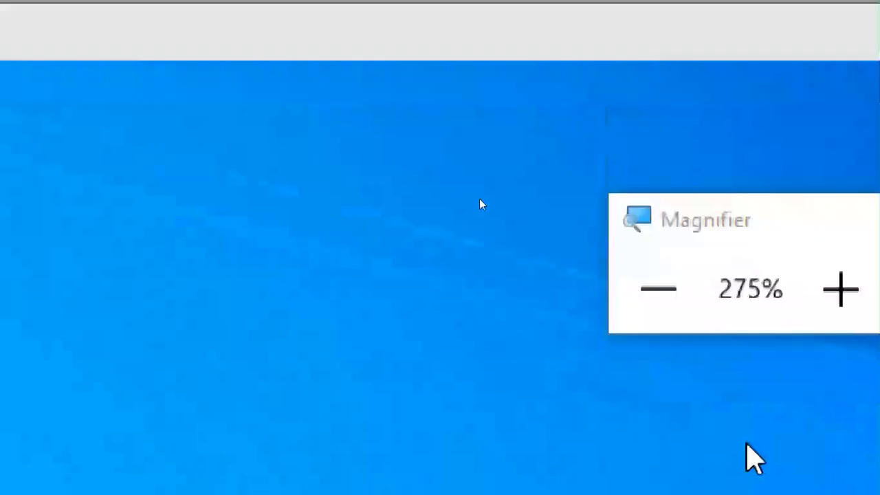
left_click(646, 303)
left_click(646, 302)
left_click(647, 303)
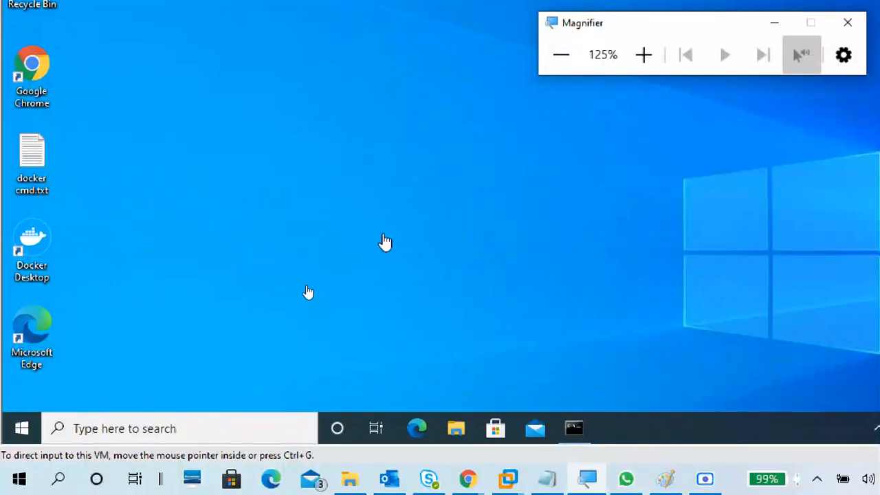
key("super+r")
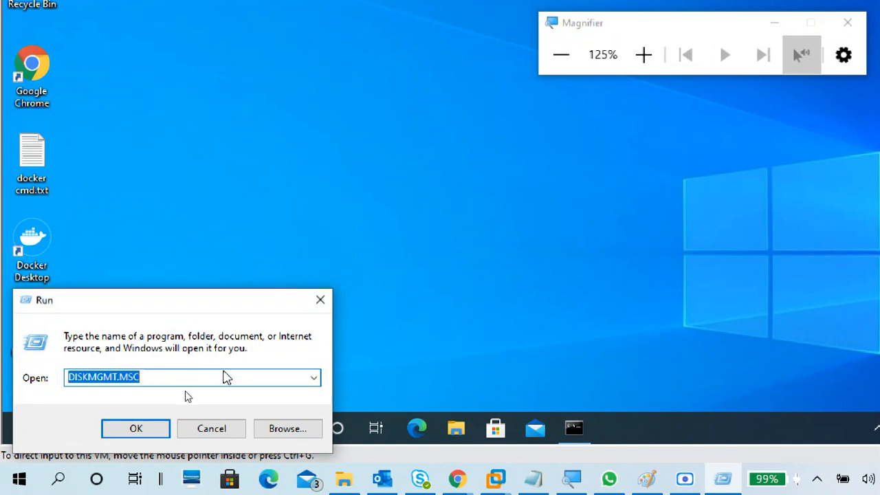
left_click(320, 300)
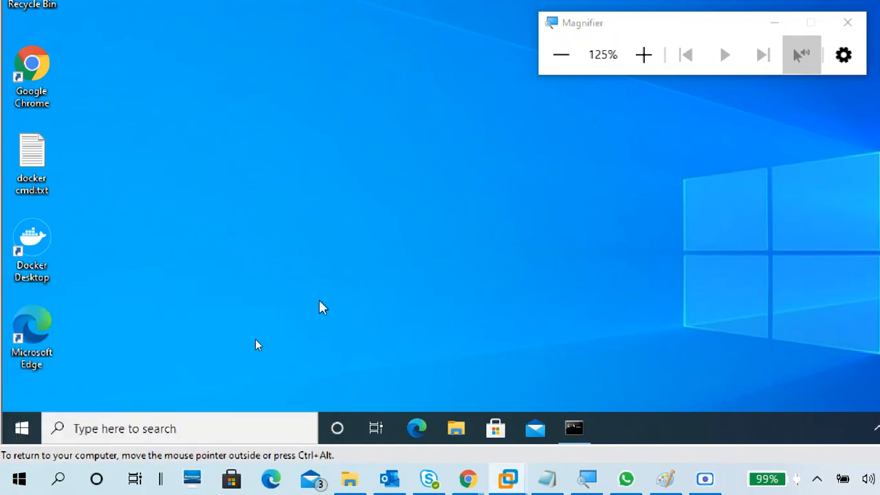
key("super+r")
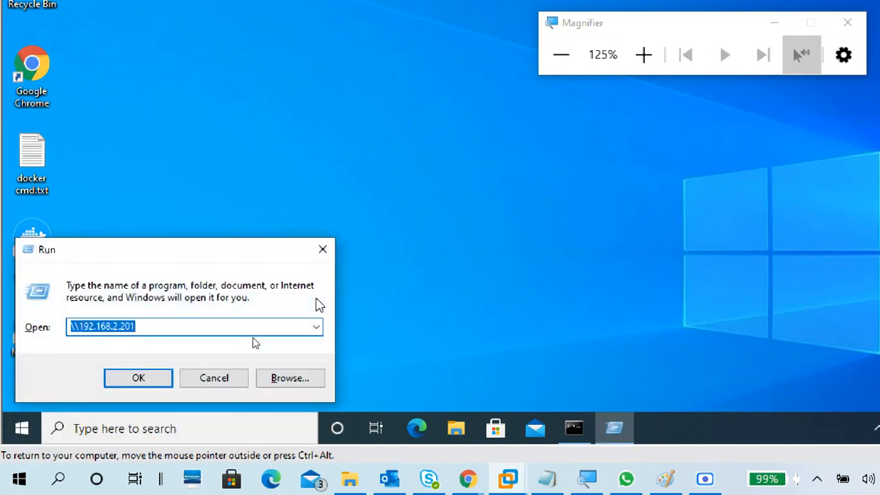
key("Return")
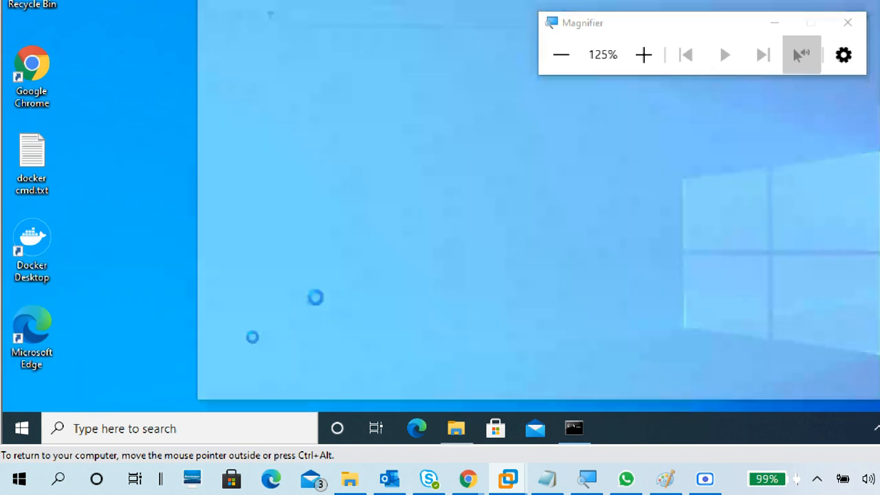
left_click_drag(600, 44, 787, 22)
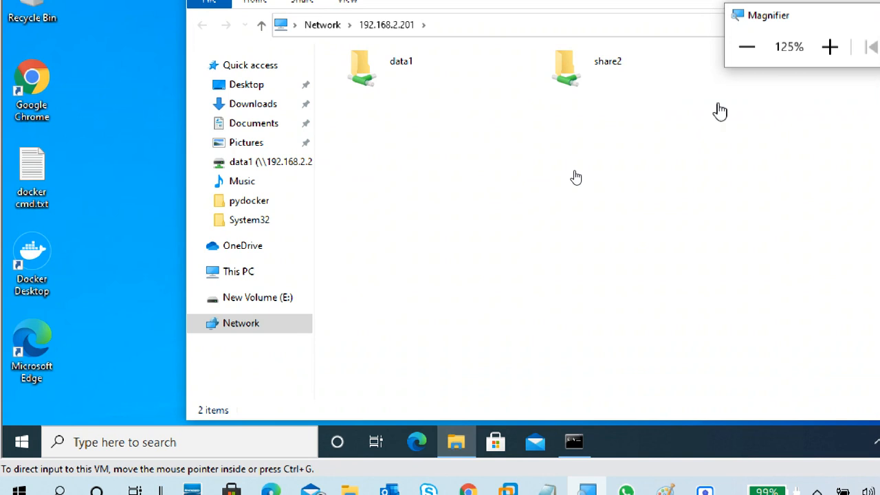
left_click_drag(767, 18, 784, 256)
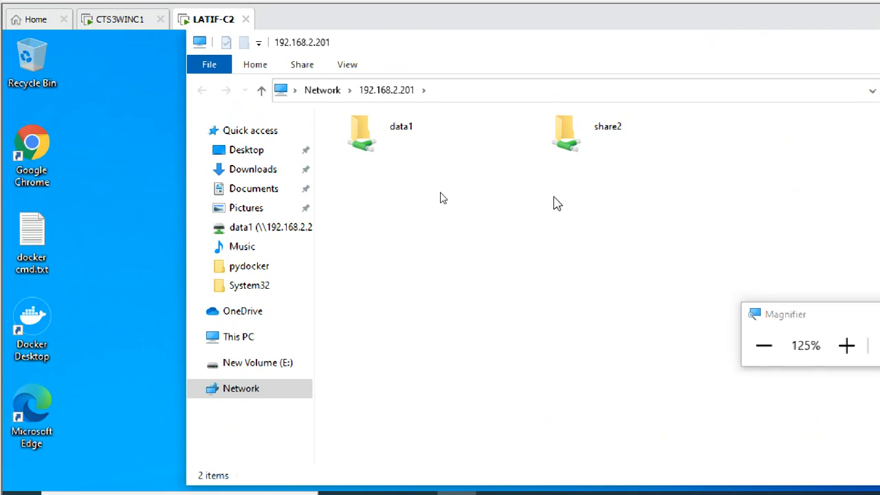
left_click(443, 92)
double_click(443, 93)
left_click(441, 91)
type("\\share")
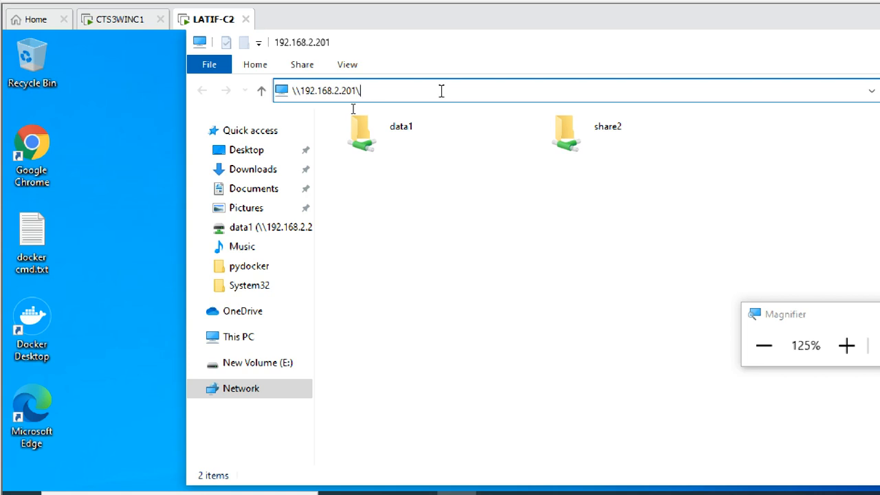
type("3$")
left_click(840, 345)
left_click(841, 345)
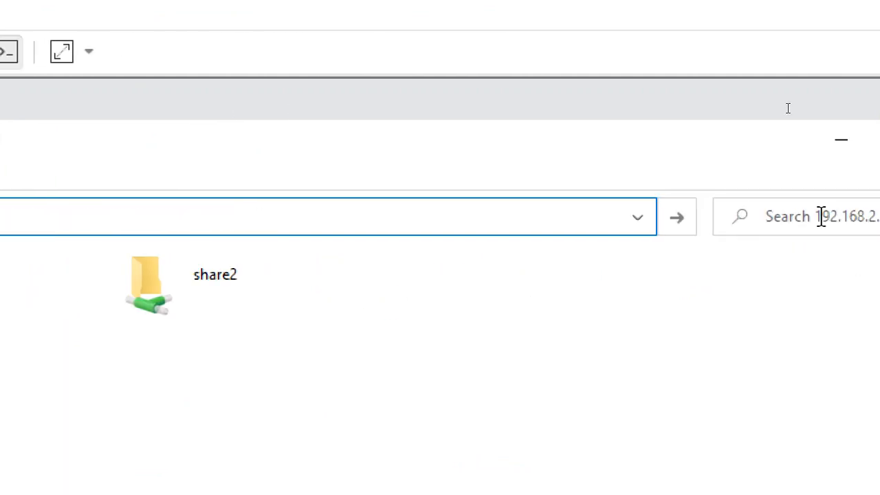
left_click(681, 231)
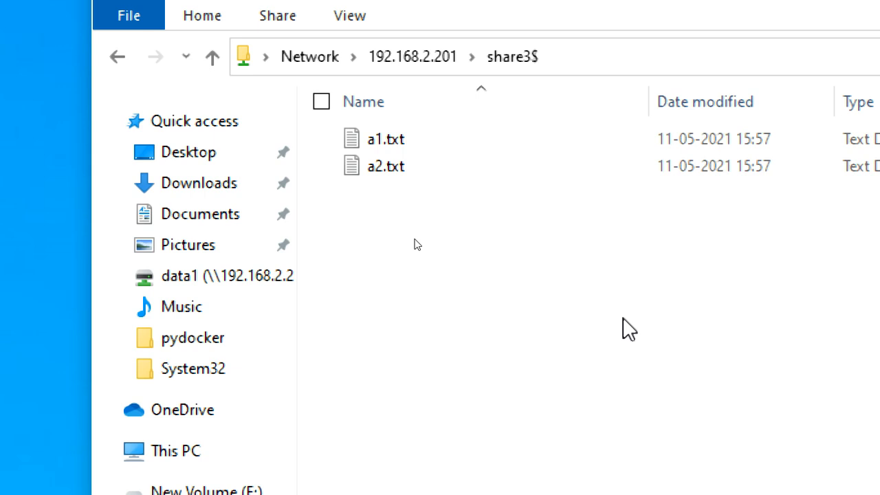
left_click(449, 58)
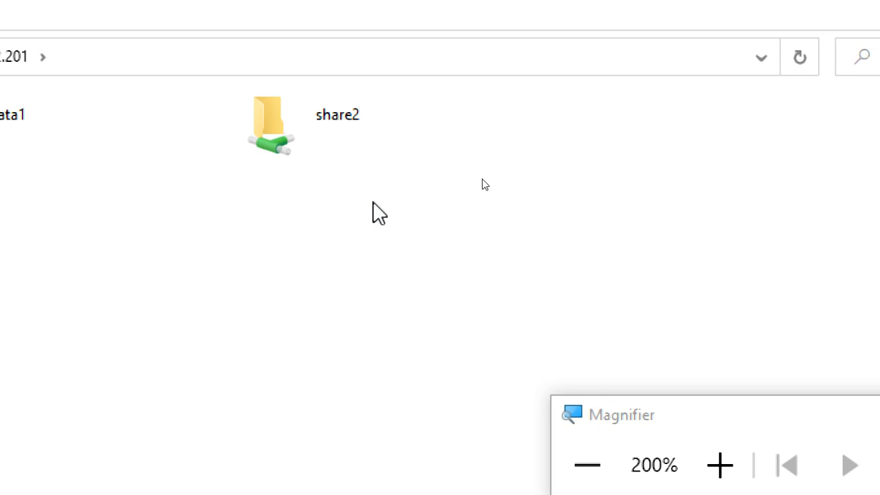
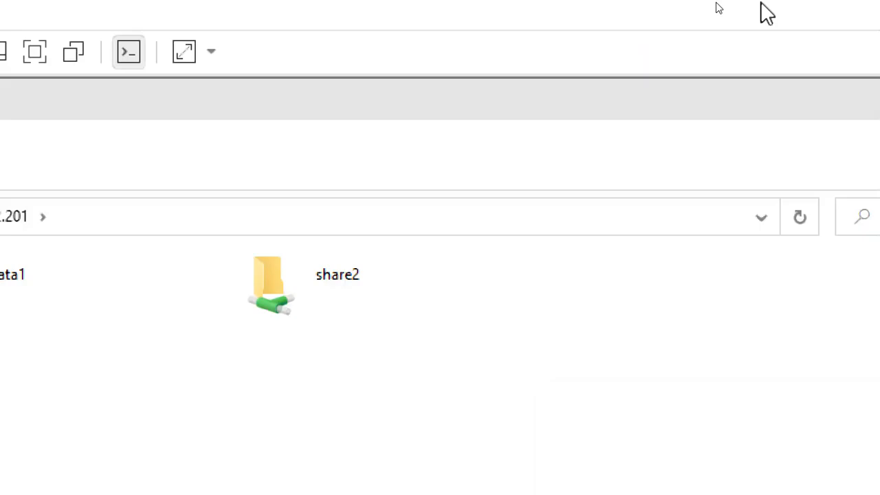
Close the shares listing and open \\192.168.2.201\share3$ from Win+R to see a1.txt and a2.txt
left_click(863, 141)
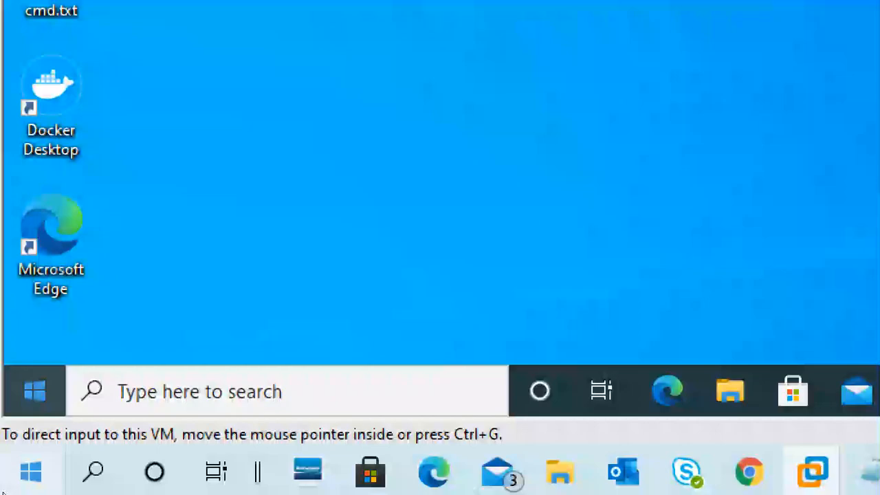
key("super+r")
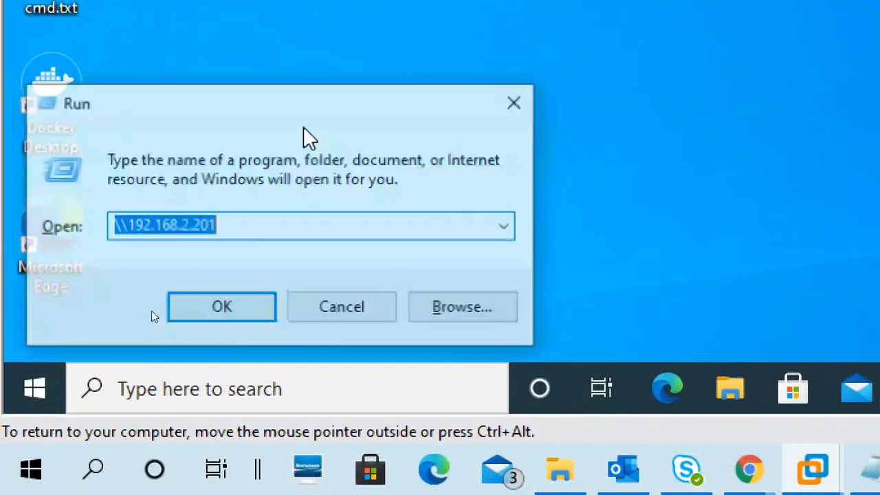
key("End")
type("\\")
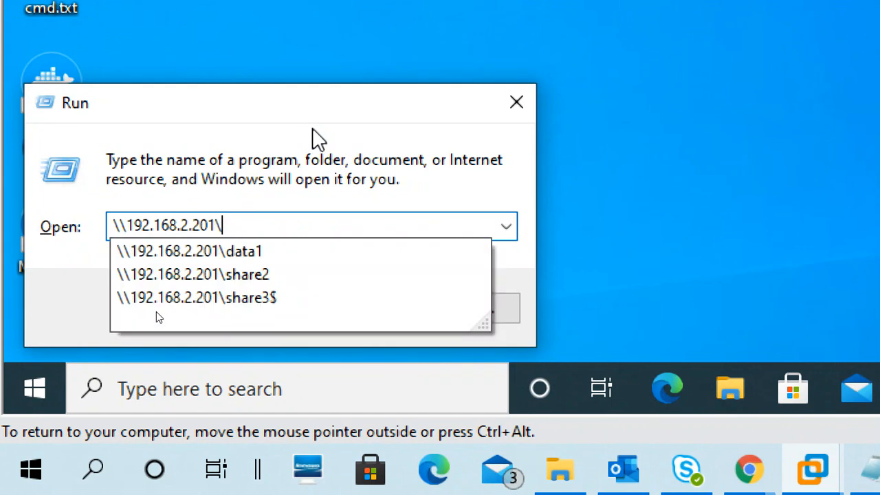
key("Down")
key("Down")
key("Down")
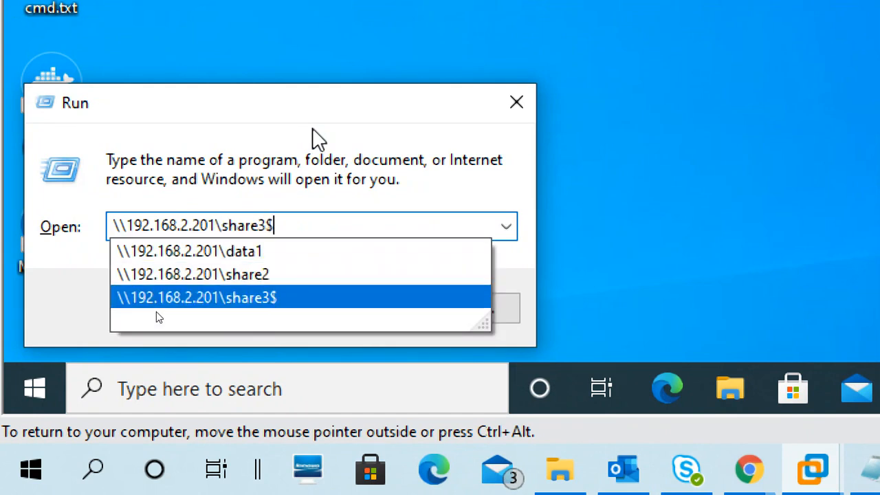
key("Escape")
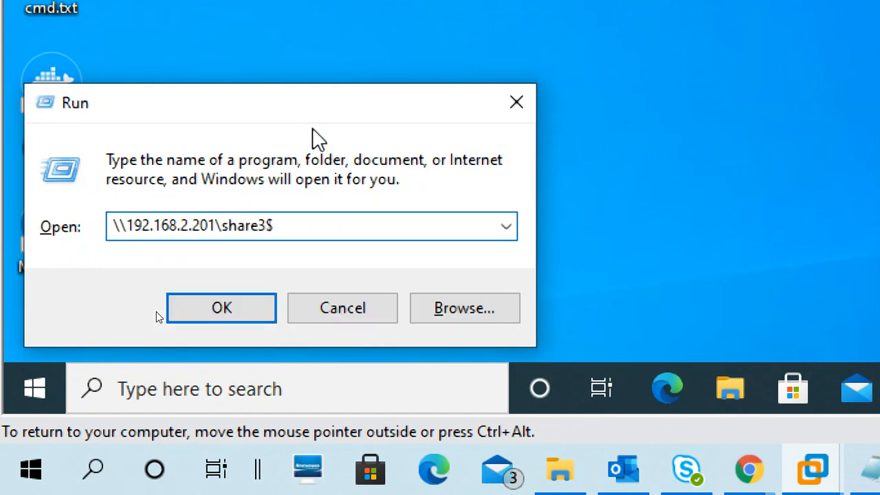
key("BackSpace")
key("Return")
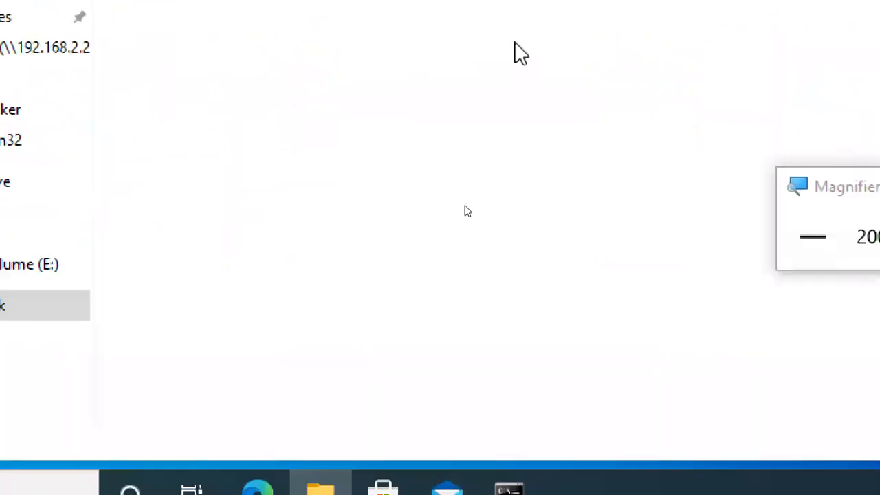
Bring the day1 11-05.txt notes forward and put the cursor on the empty line below the password
left_click(708, 472)
left_click(438, 481)
left_click(427, 361)
scroll(432, 344, "down", 2)
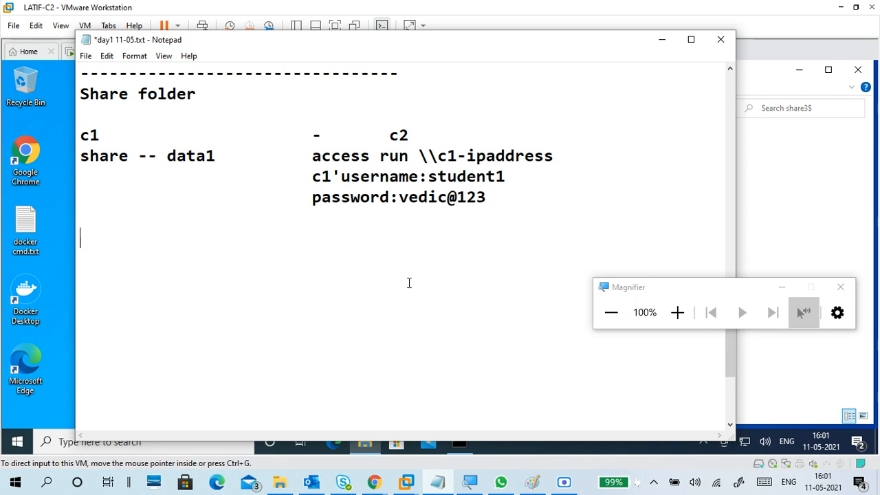
Type the line 'data2 -- share name -share2', correcting the typos
type("dta")
key("BackSpace")
key("BackSpace")
type("ata2   ")
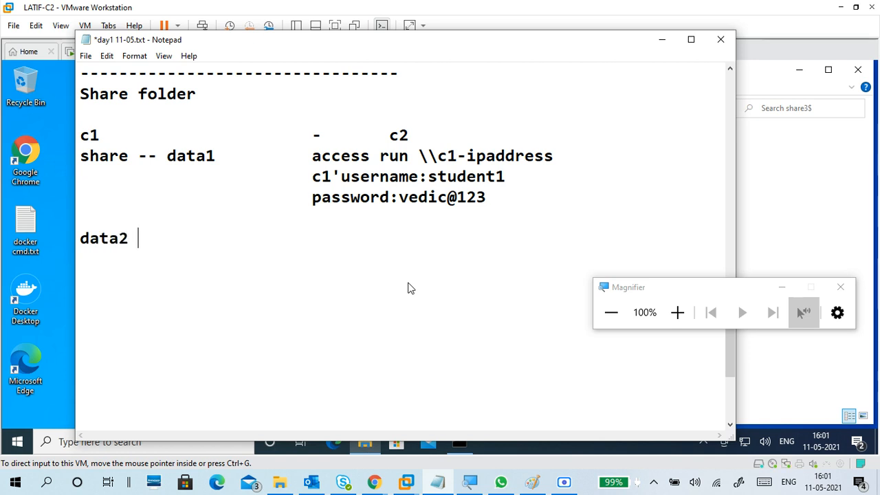
type("-- sharen")
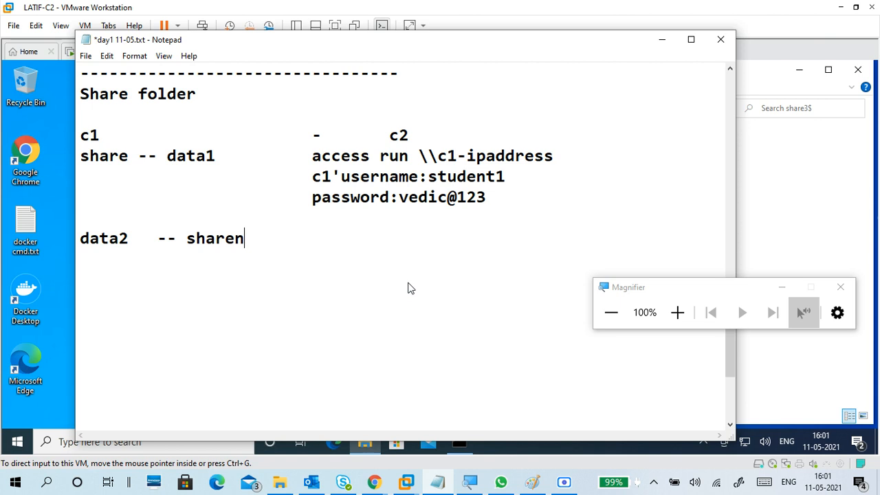
key("BackSpace")
type("an")
key("BackSpace")
key("BackSpace")
type("name ")
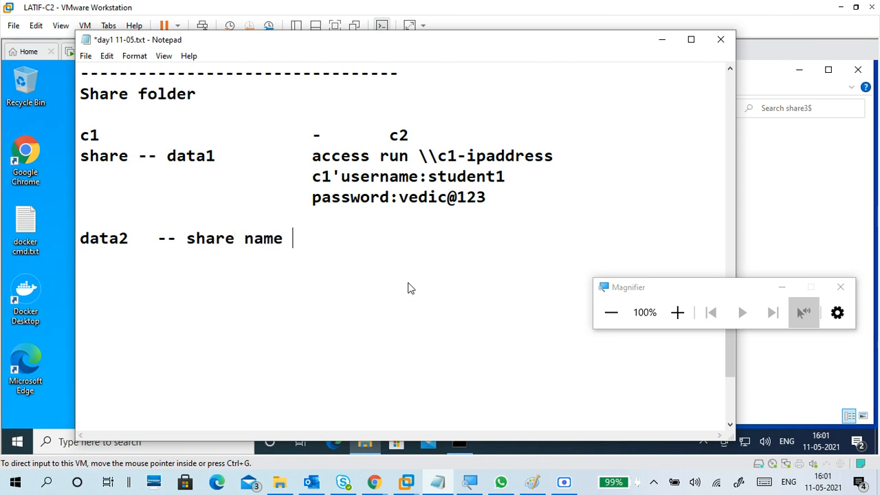
type("-share")
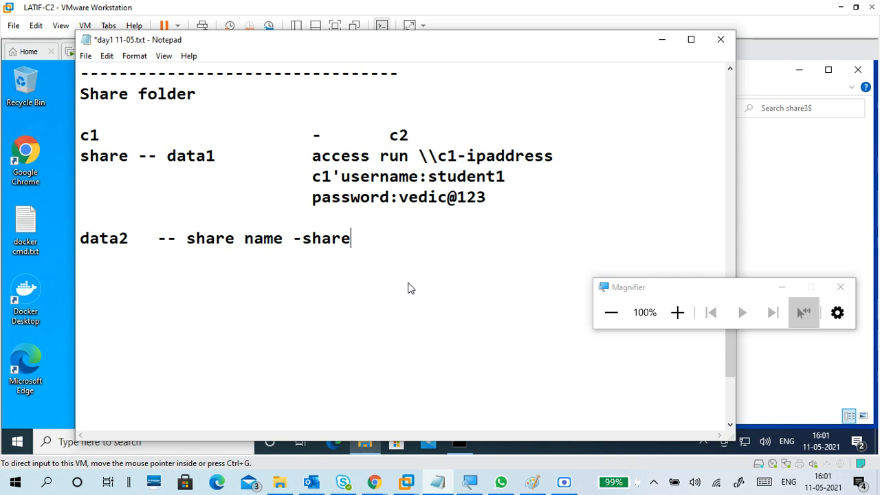
type("2")
Add the line 'data3 -- share name - share3$' and tidy the dashes before share2 and share3$
key("Return")
type("data")
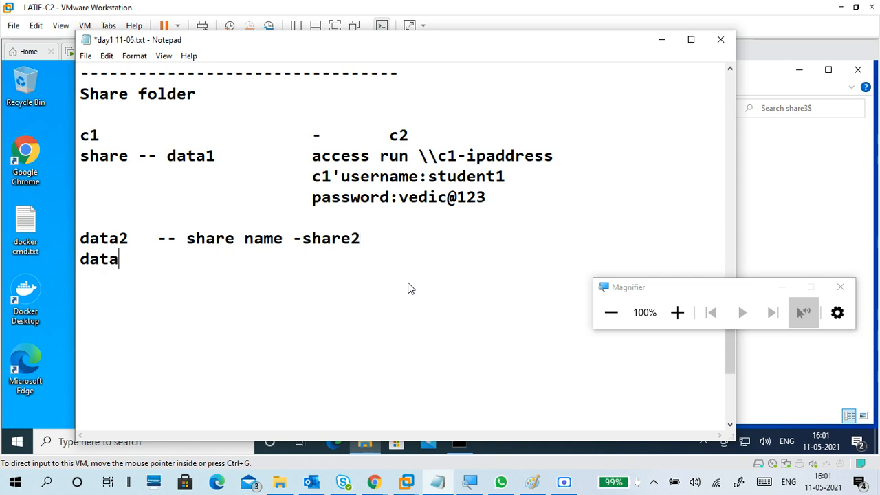
type("3  --  share name d")
key("BackSpace")
type("share3")
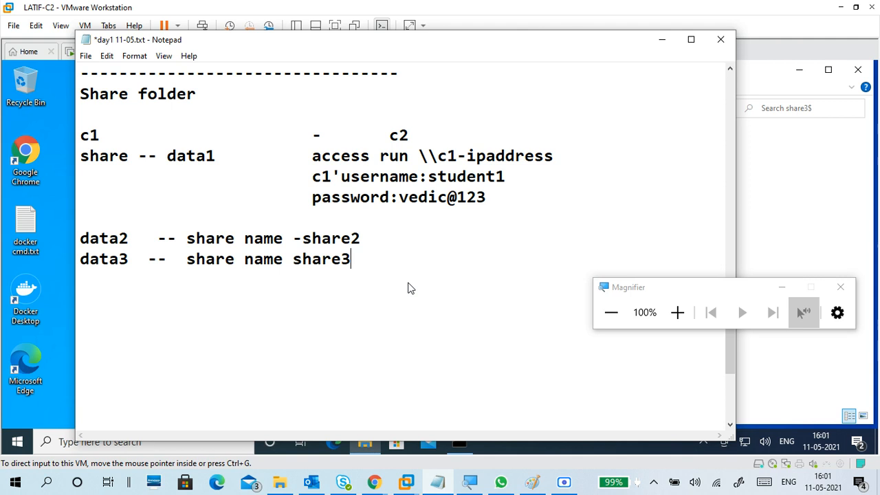
type("$")
key("Left")
key("Left")
key("Left")
key("Left")
key("Left")
key("Left")
key("Left")
type("-")
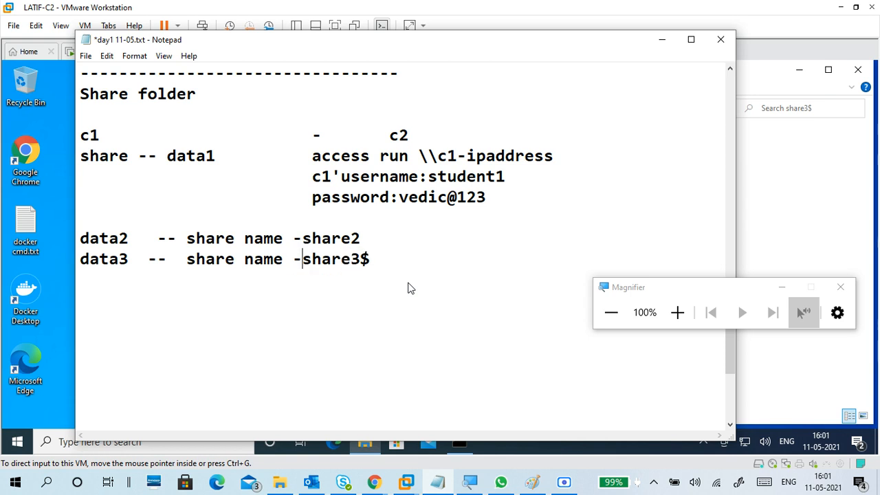
key("Up")
key("Down")
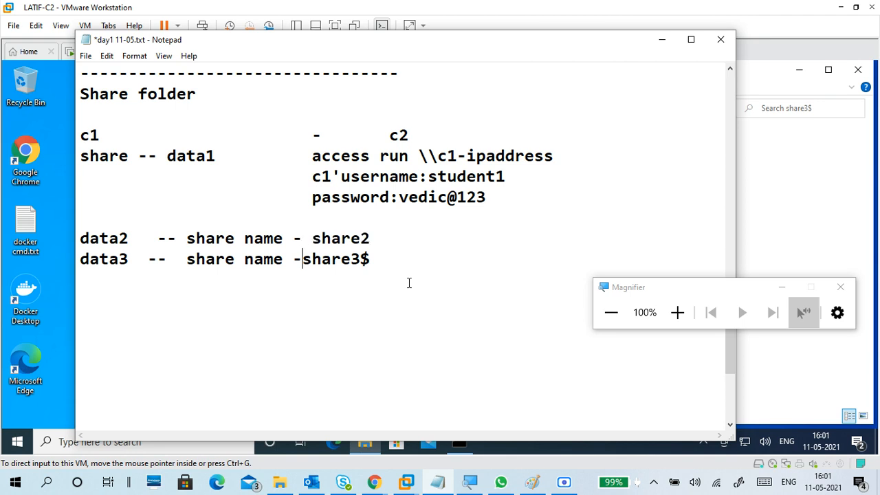
left_click(326, 295)
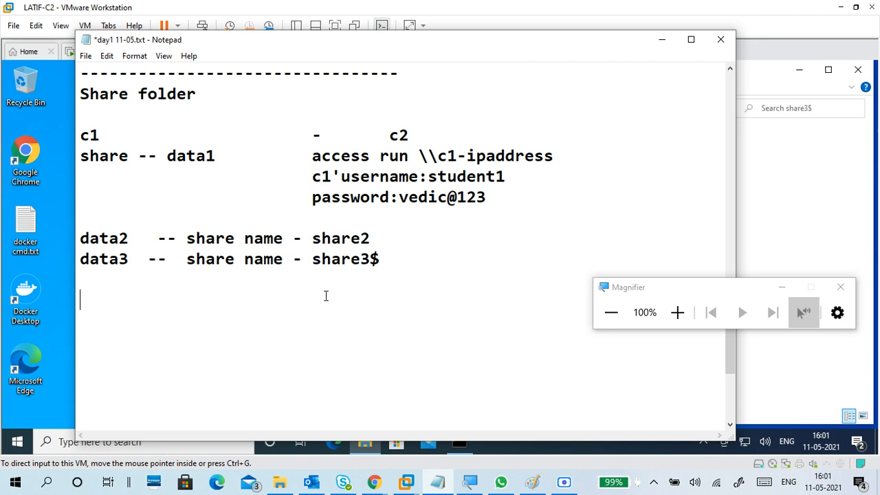
Write 'map network drive' on the line after the data3 share entry
type("map network")
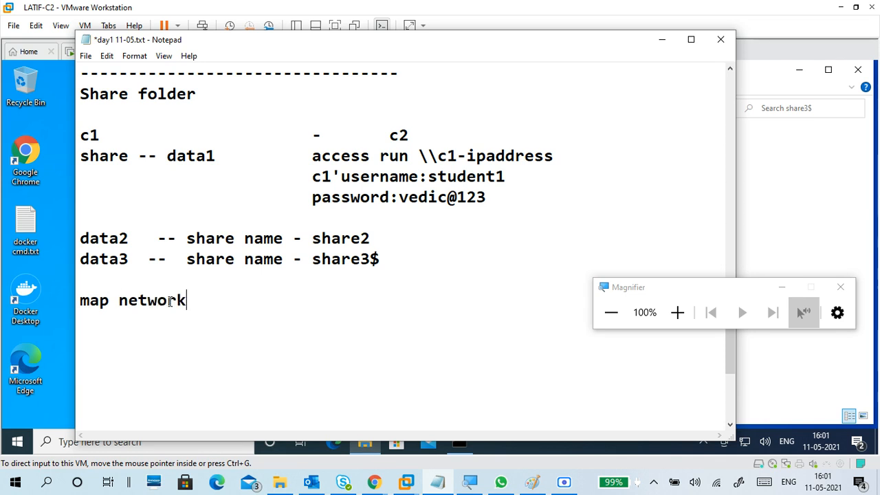
type(" drive")
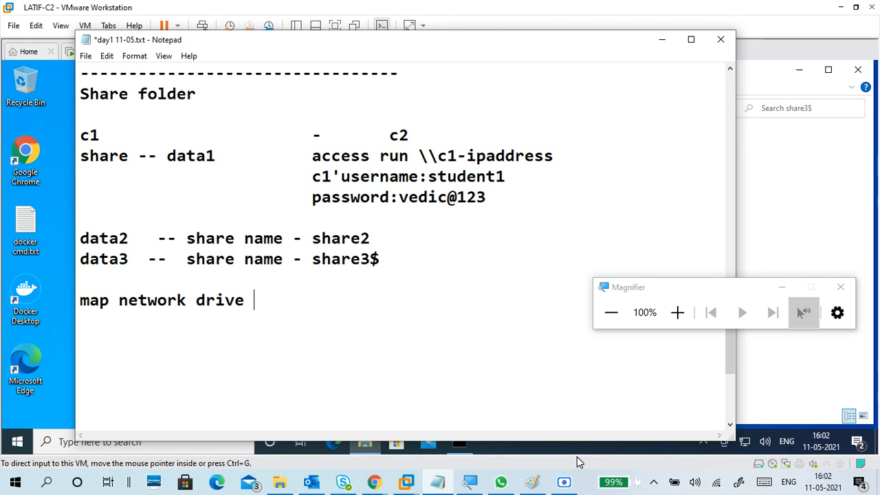
left_click(566, 482)
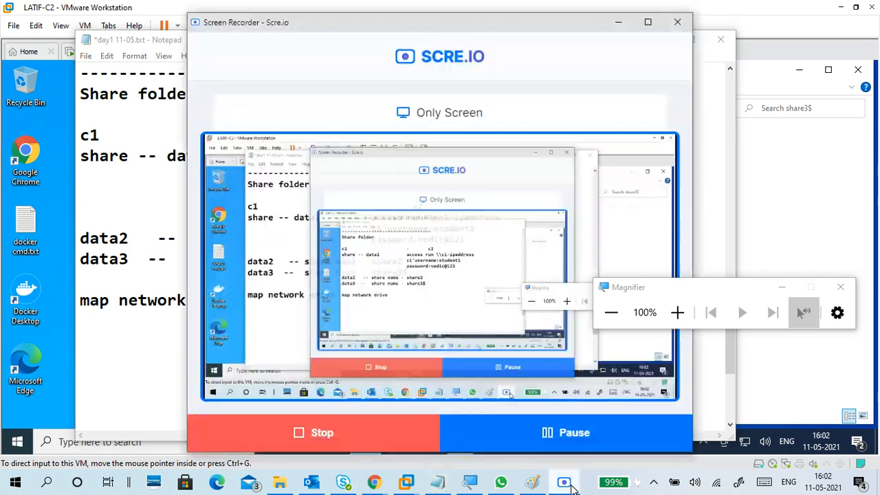